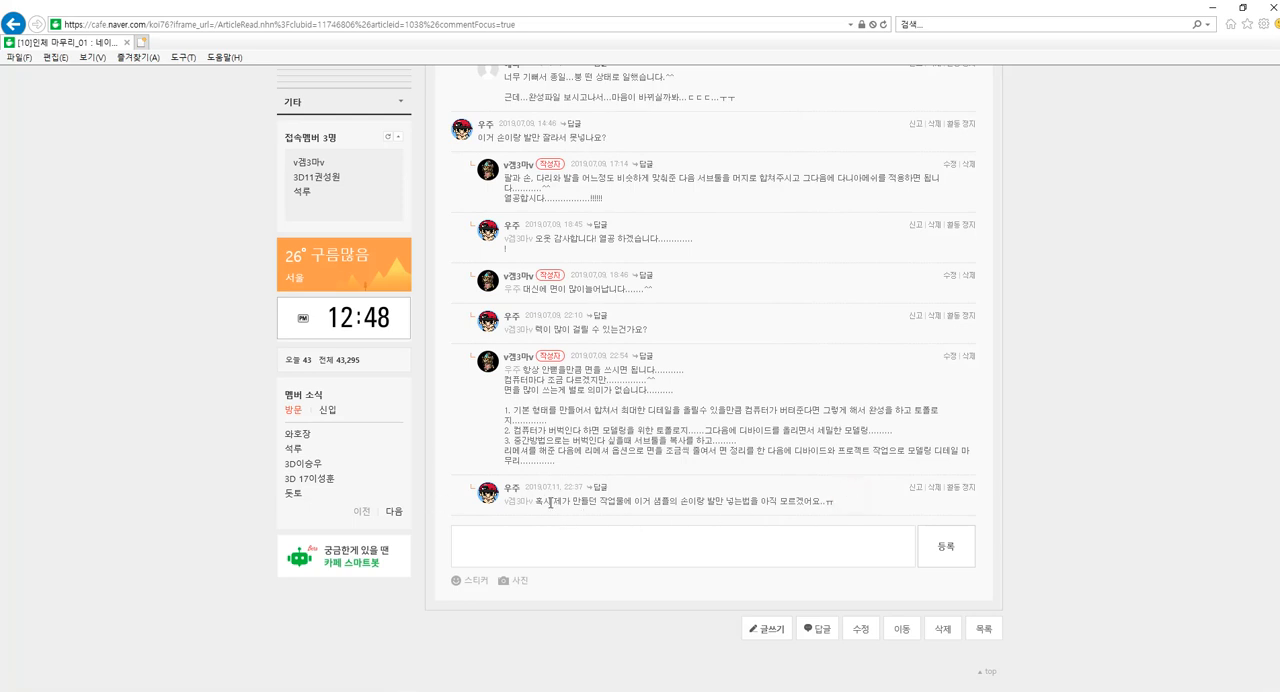
Switch from the forum comments to ZBrush, then select and isolate the sample_08 hand subtool of the body.
left_click(840, 496)
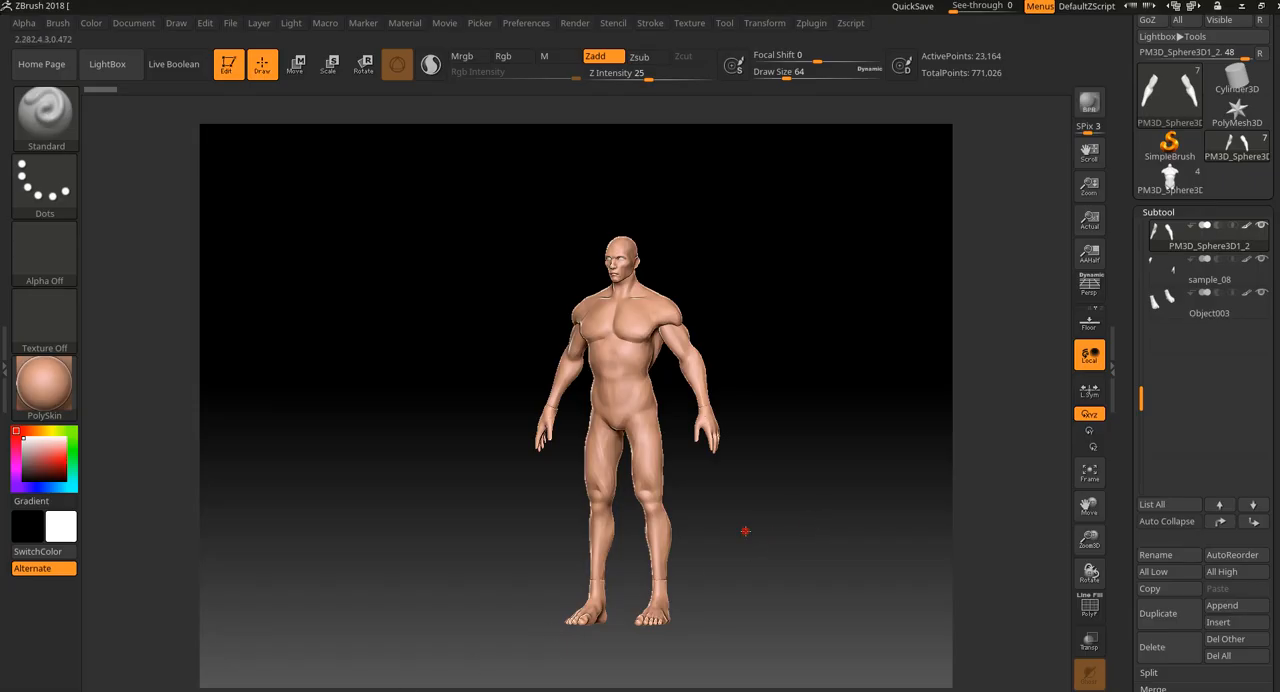
left_click_drag(745, 531, 763, 529, "shift")
left_click_drag(744, 416, 753, 545, "alt")
left_click(1258, 284)
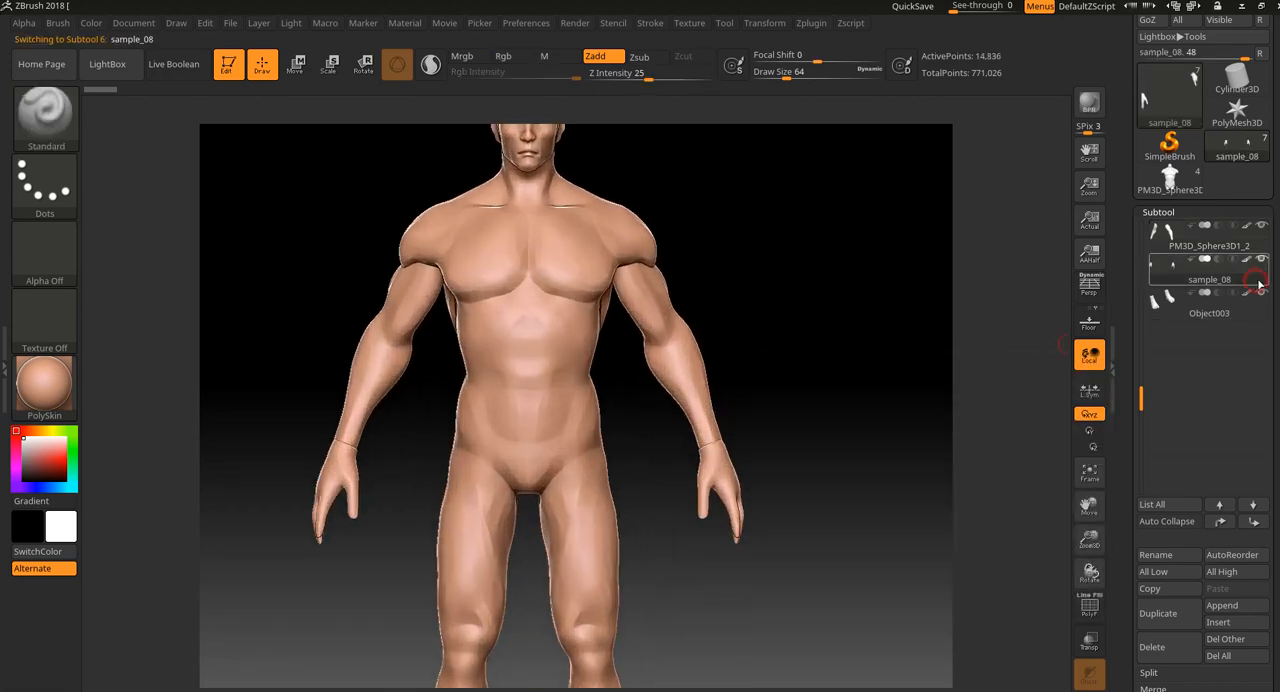
left_click(1265, 252)
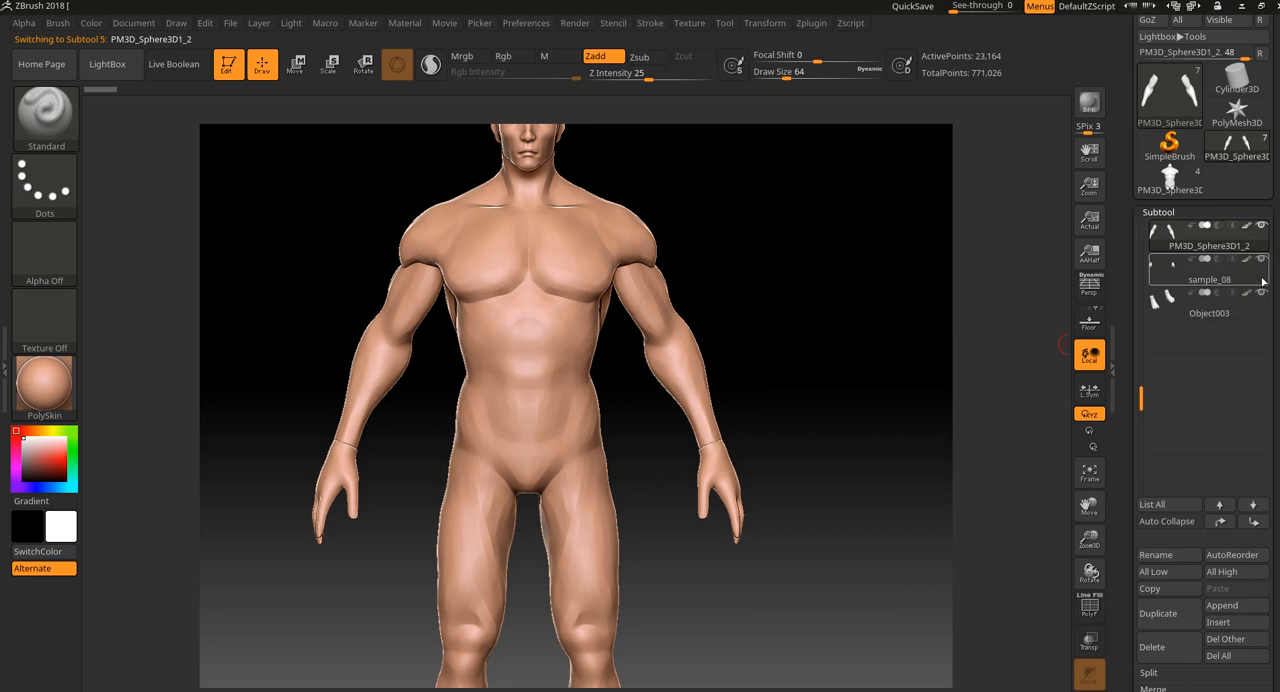
left_click(1263, 283)
left_click(1089, 690)
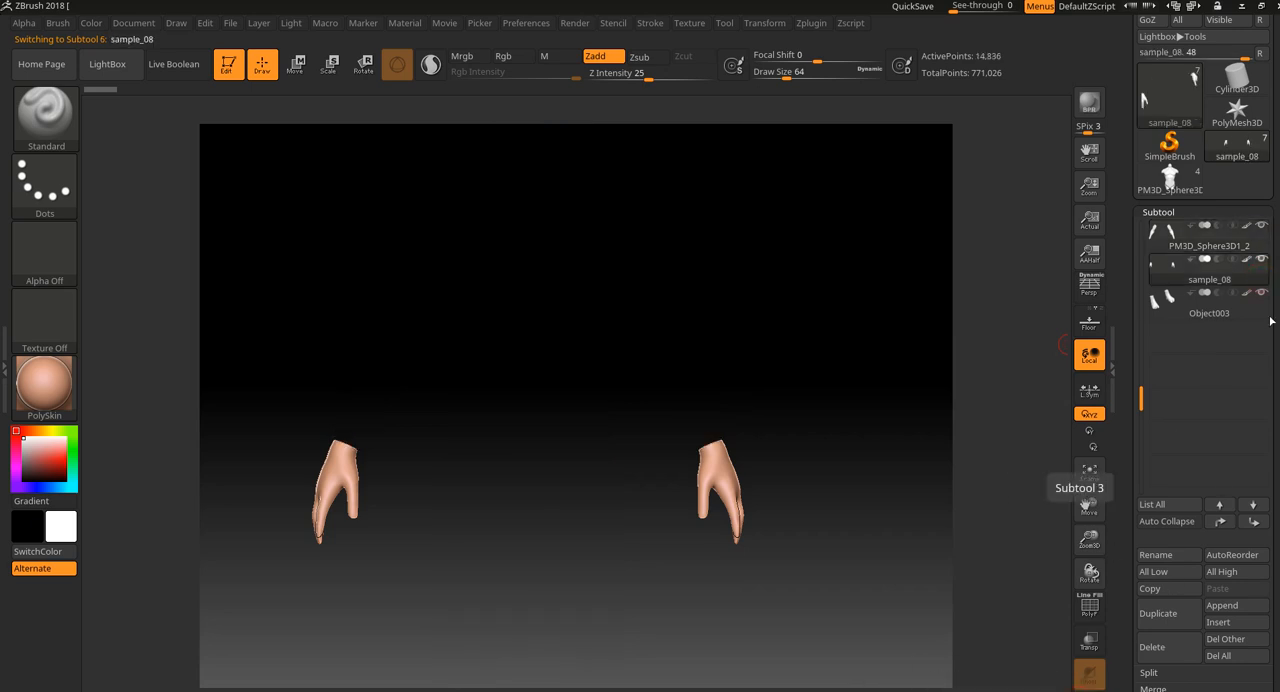
Step back and forth between the isolated arm and hand subtools to examine them as separate pieces.
left_click(1271, 248)
key("Down")
key("Up")
key("Down")
key("Up")
key("Down")
key("Up")
key("Down")
key("Up")
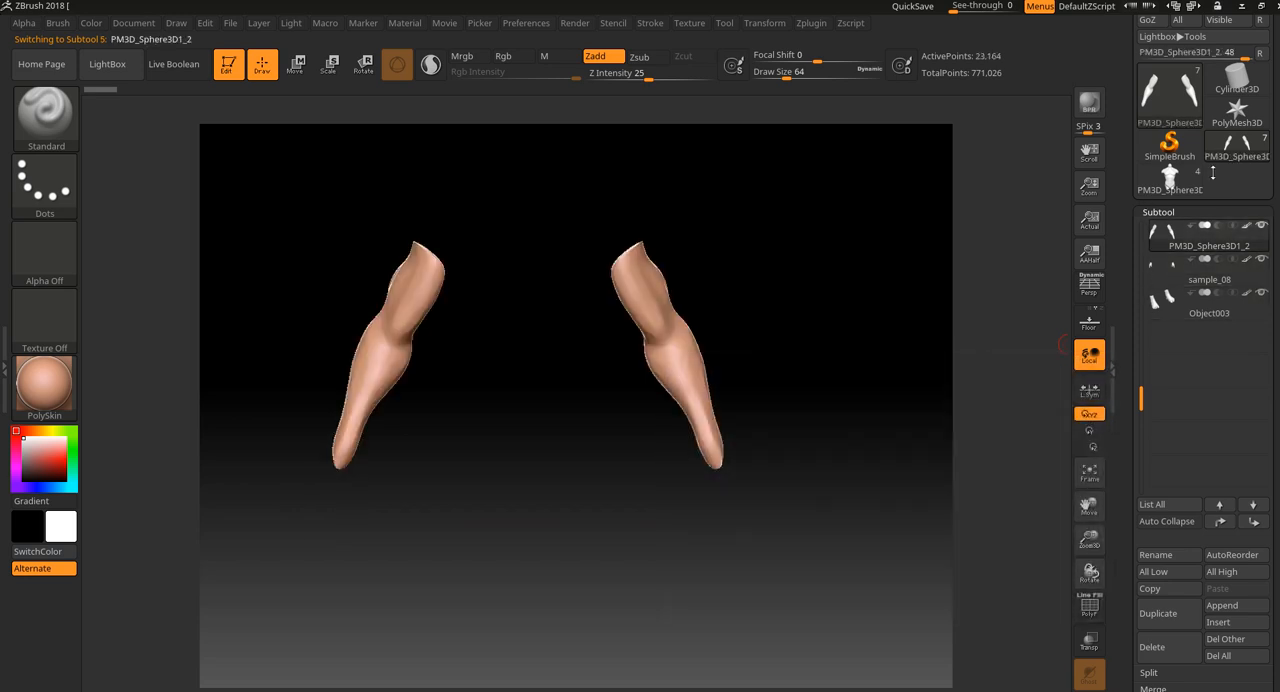
Load the torso tool, turn off Solo mode and examine its head and torso subtools from several angles.
mouse_move(1192, 178)
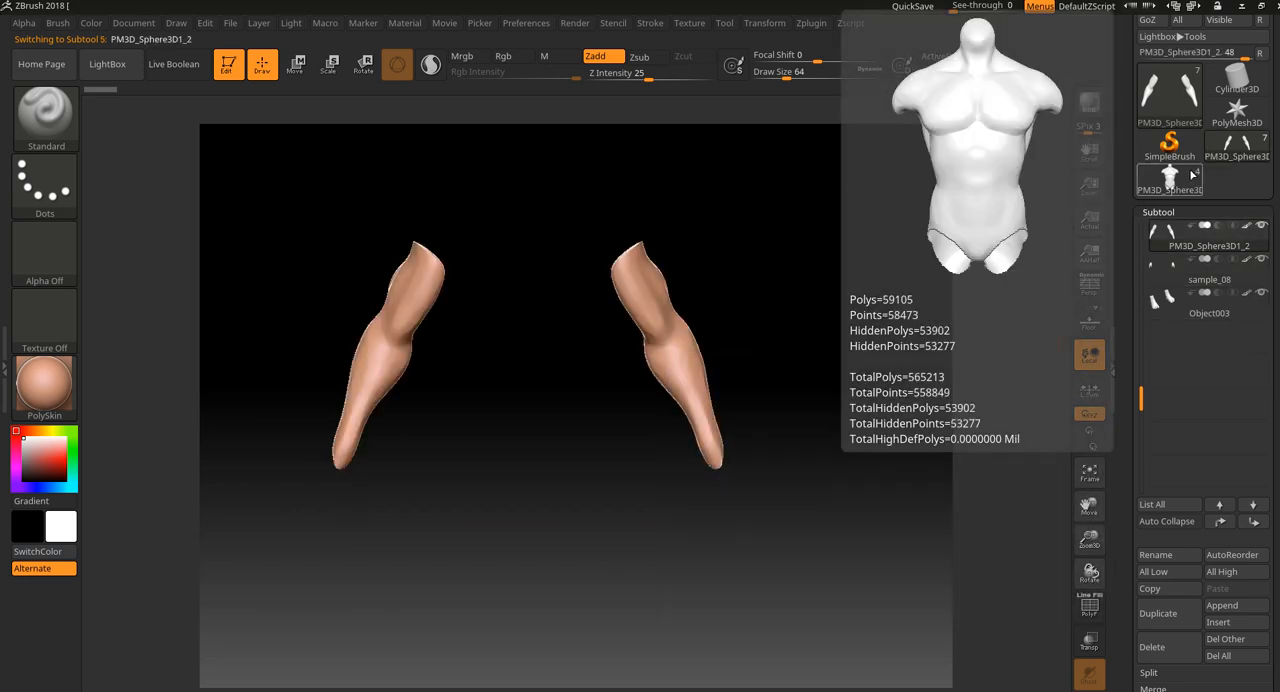
left_click(1192, 178)
mouse_move(1252, 303)
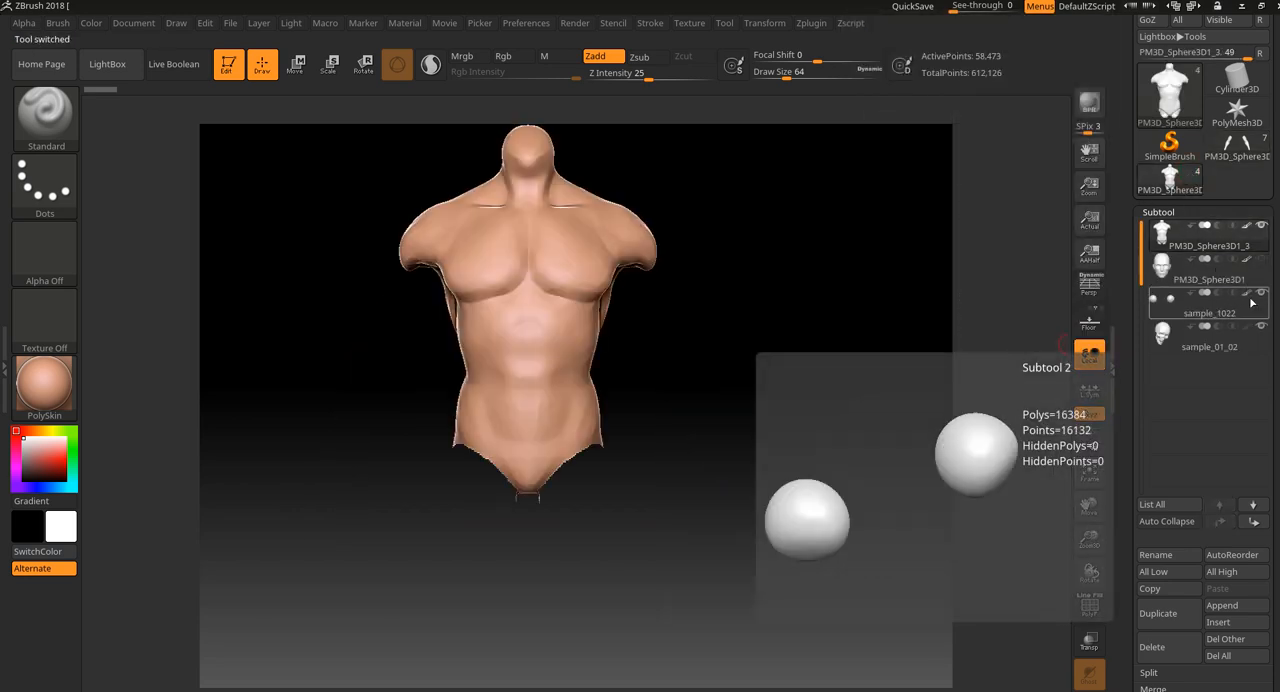
left_click(1090, 690)
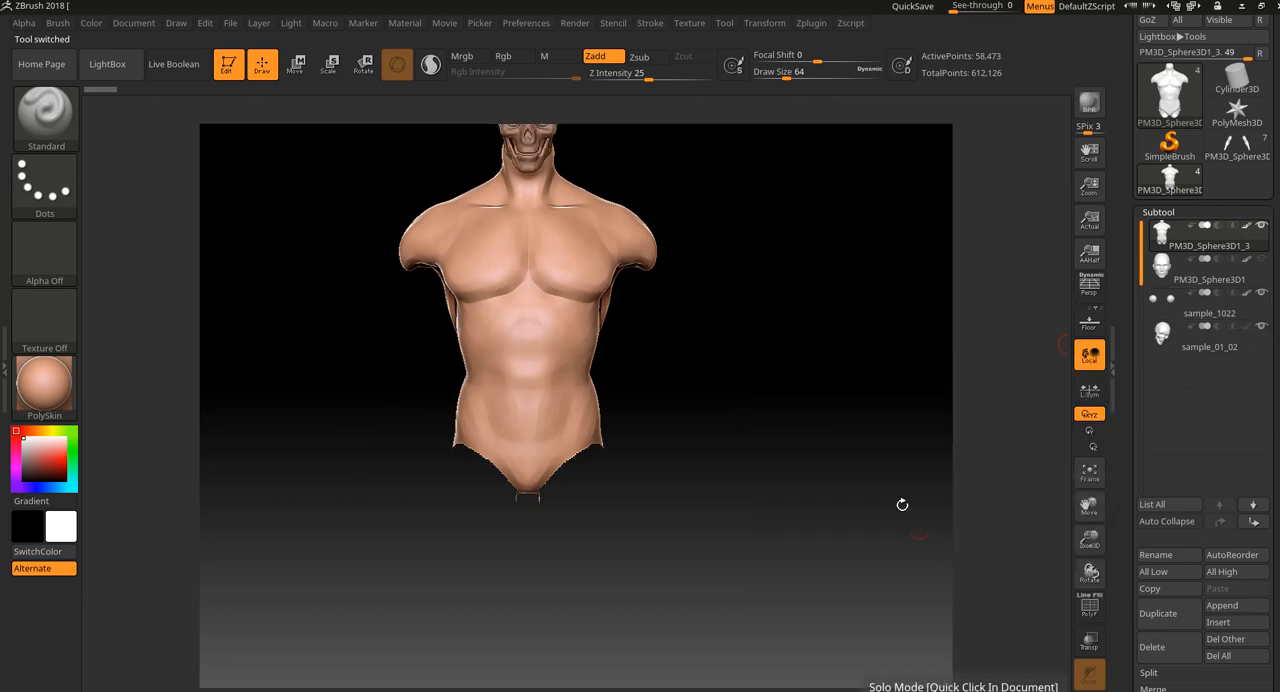
left_click_drag(797, 354, 601, 269)
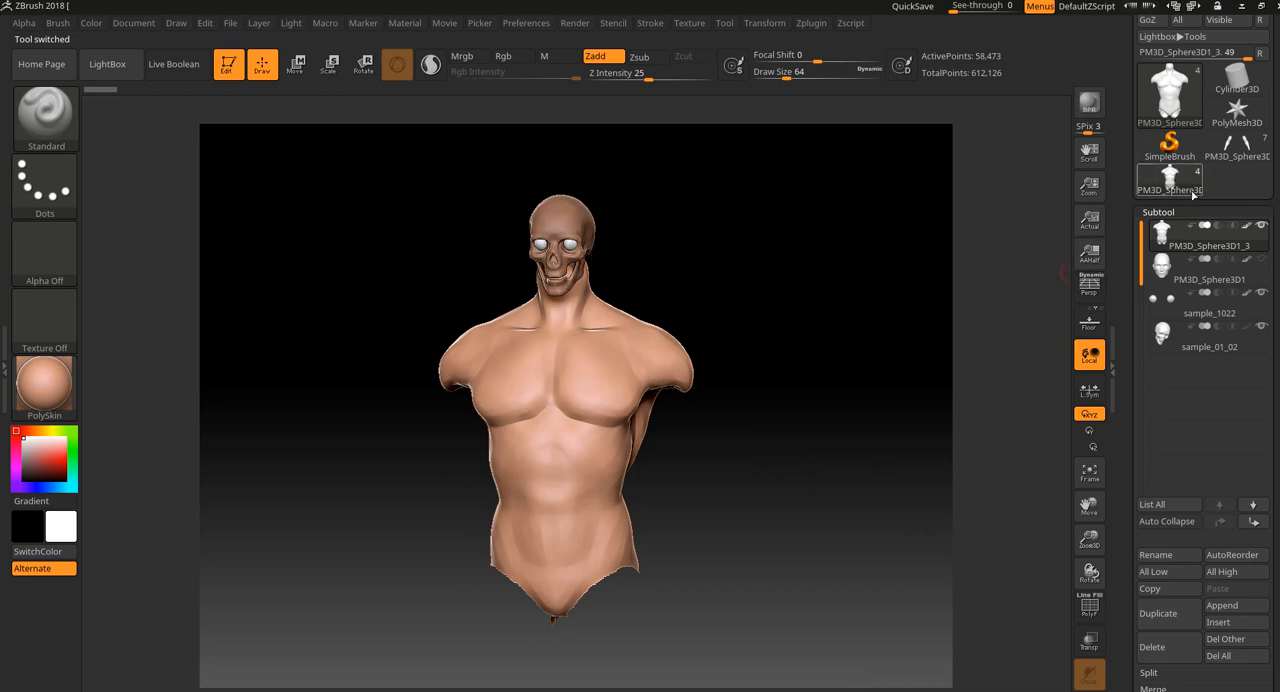
left_click_drag(945, 360, 616, 324)
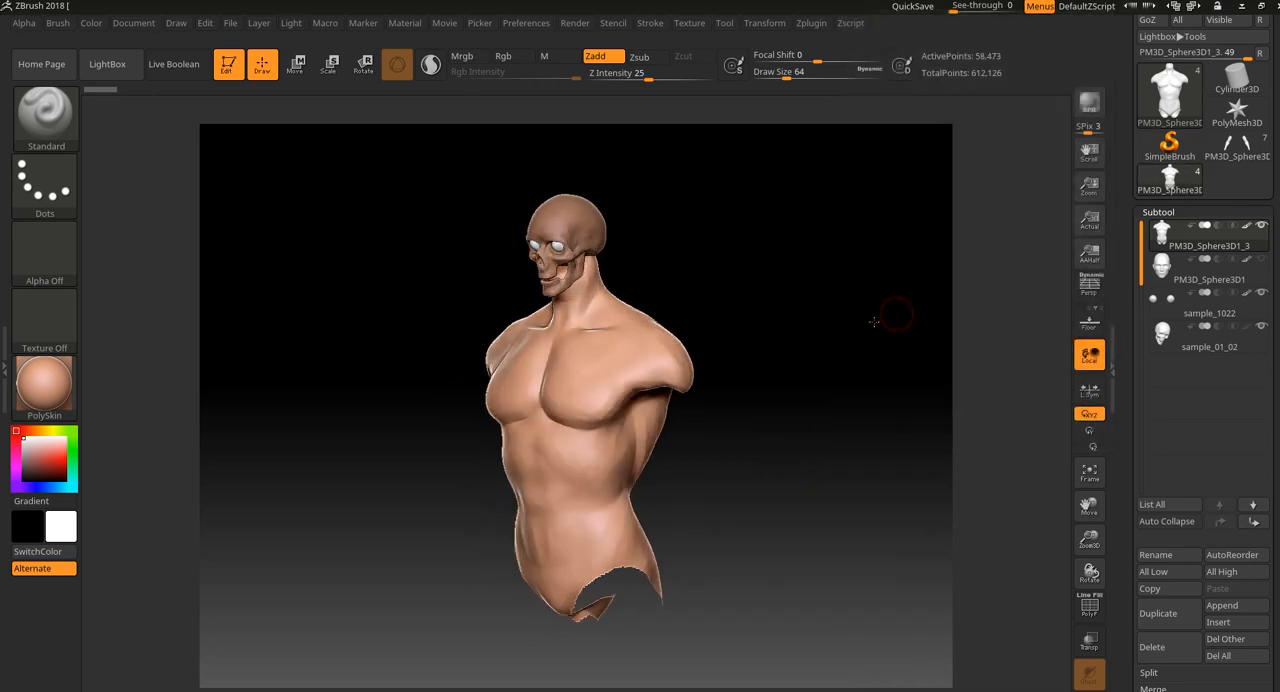
left_click_drag(757, 357, 800, 415)
Compare the full-body tool with the torso tool, returning to the full body to examine its arms and hands.
left_click(1237, 148)
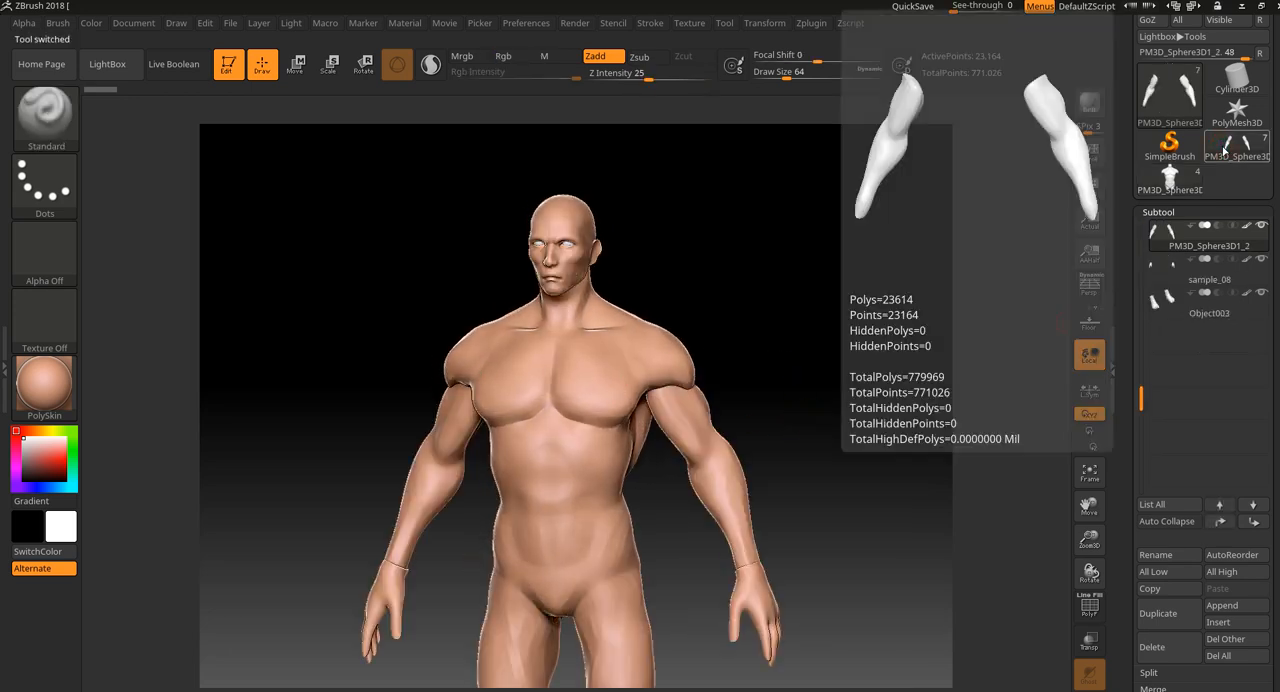
left_click(1170, 177)
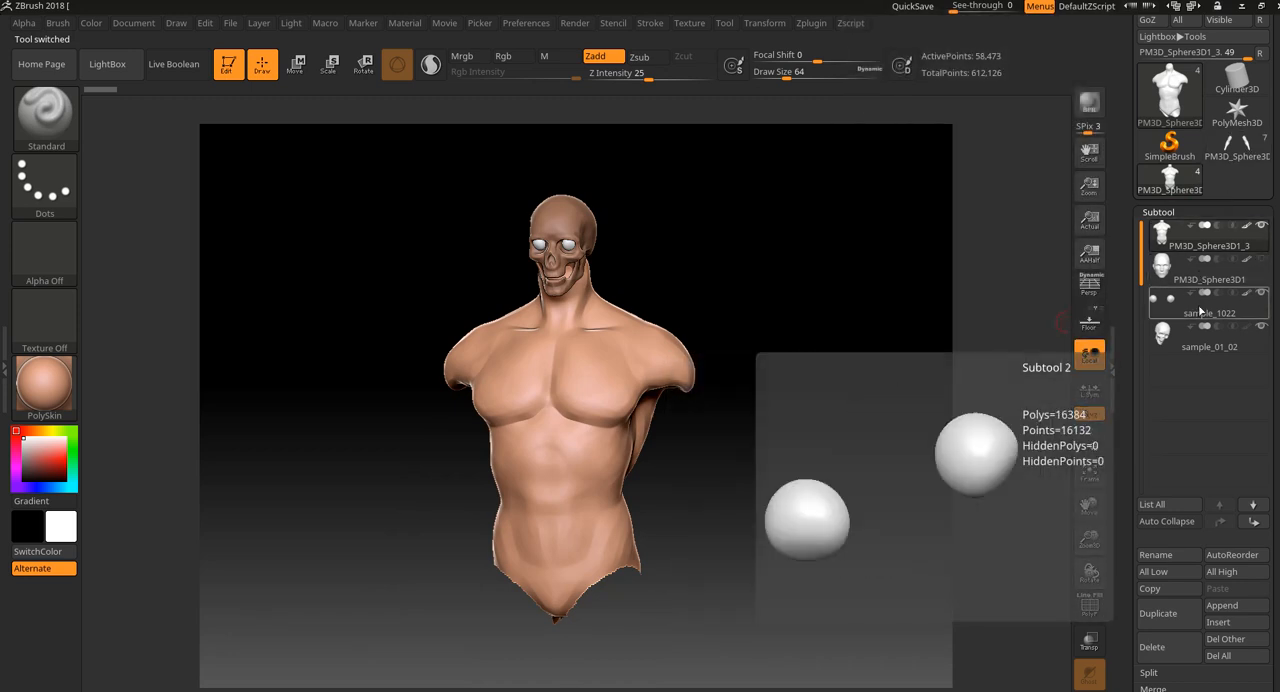
left_click_drag(816, 353, 894, 348)
left_click(1237, 148)
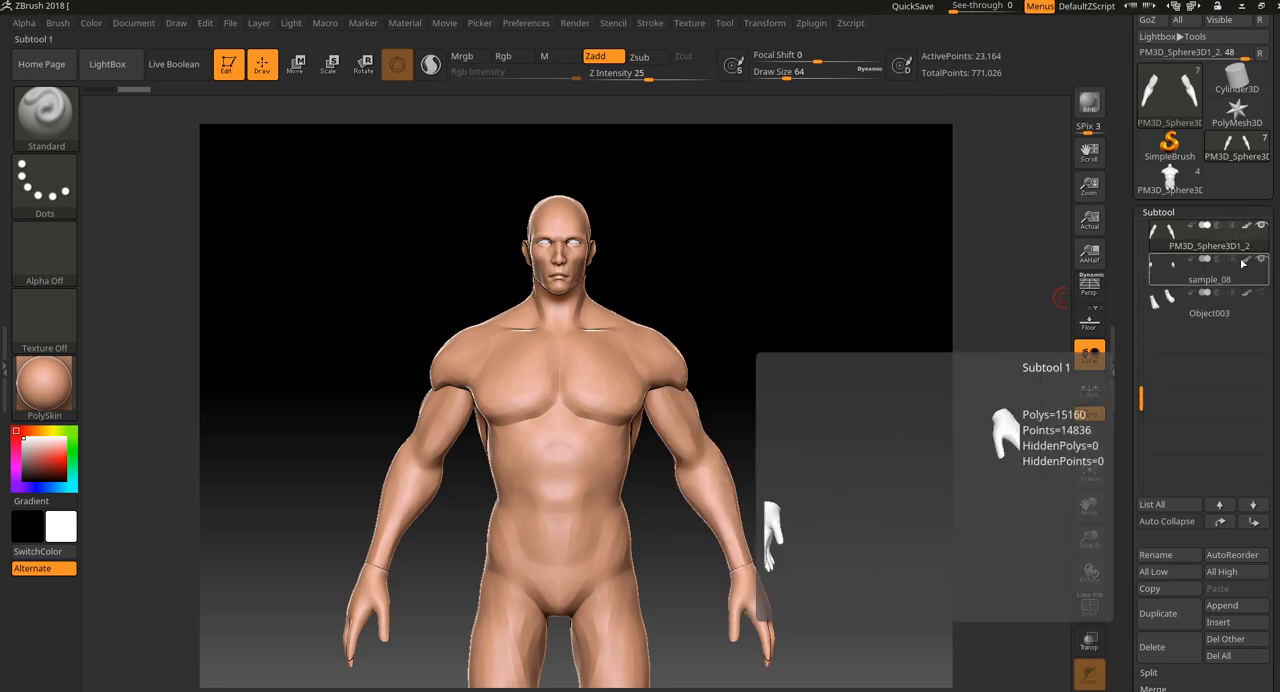
left_click_drag(820, 524, 822, 442, "alt")
left_click_drag(902, 479, 834, 490, "alt")
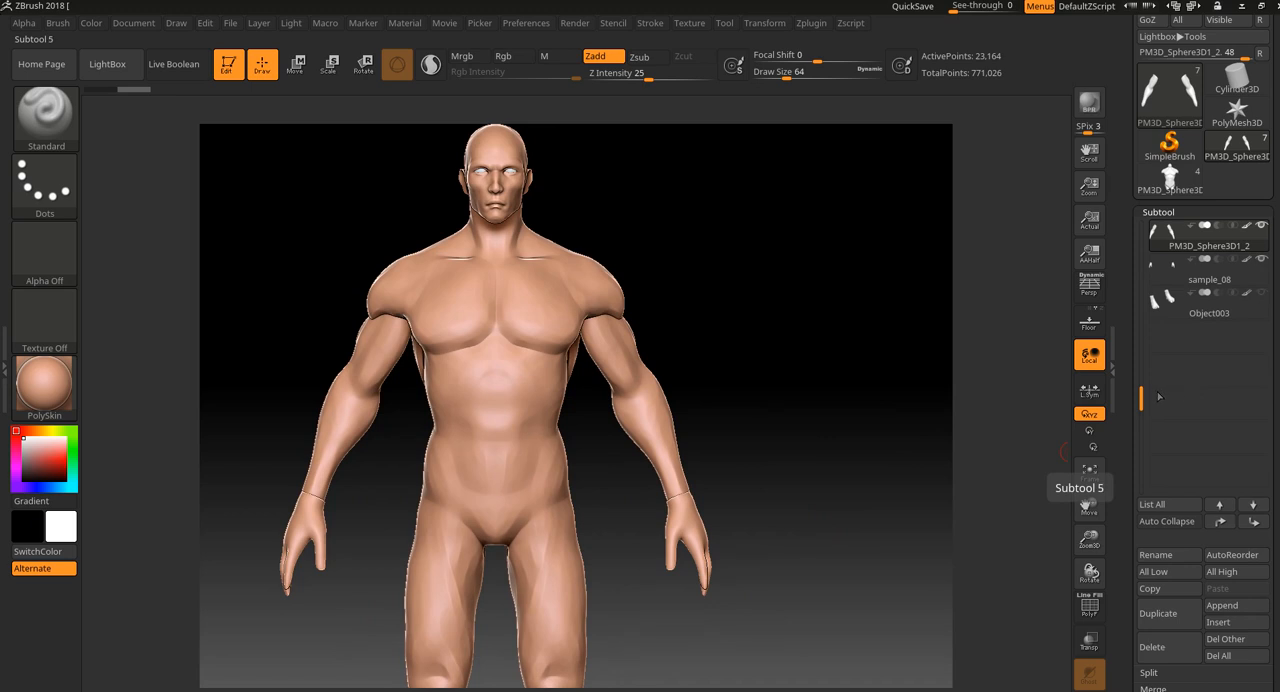
Expand the subtool Merge options and select the PM3D_Sphere3D1_2 arm subtool.
scroll(1272, 507, "down", 5)
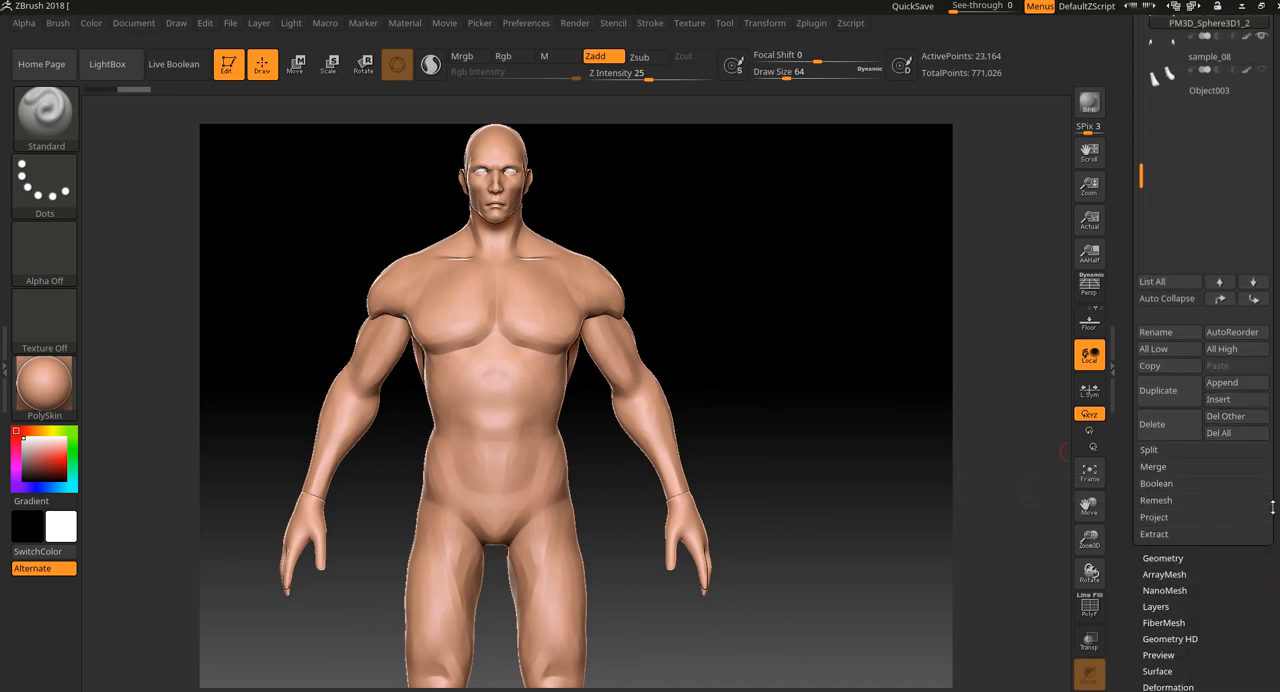
left_click(1156, 467)
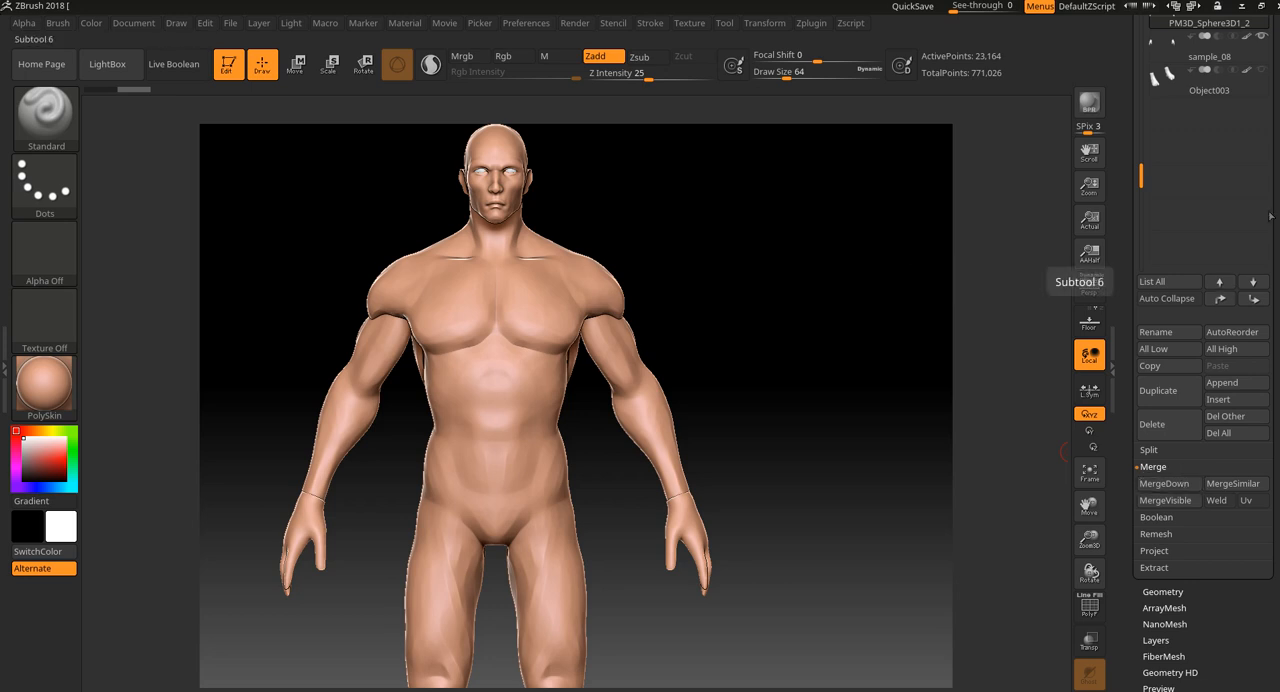
scroll(1271, 206, "up", 2)
left_click(1202, 120)
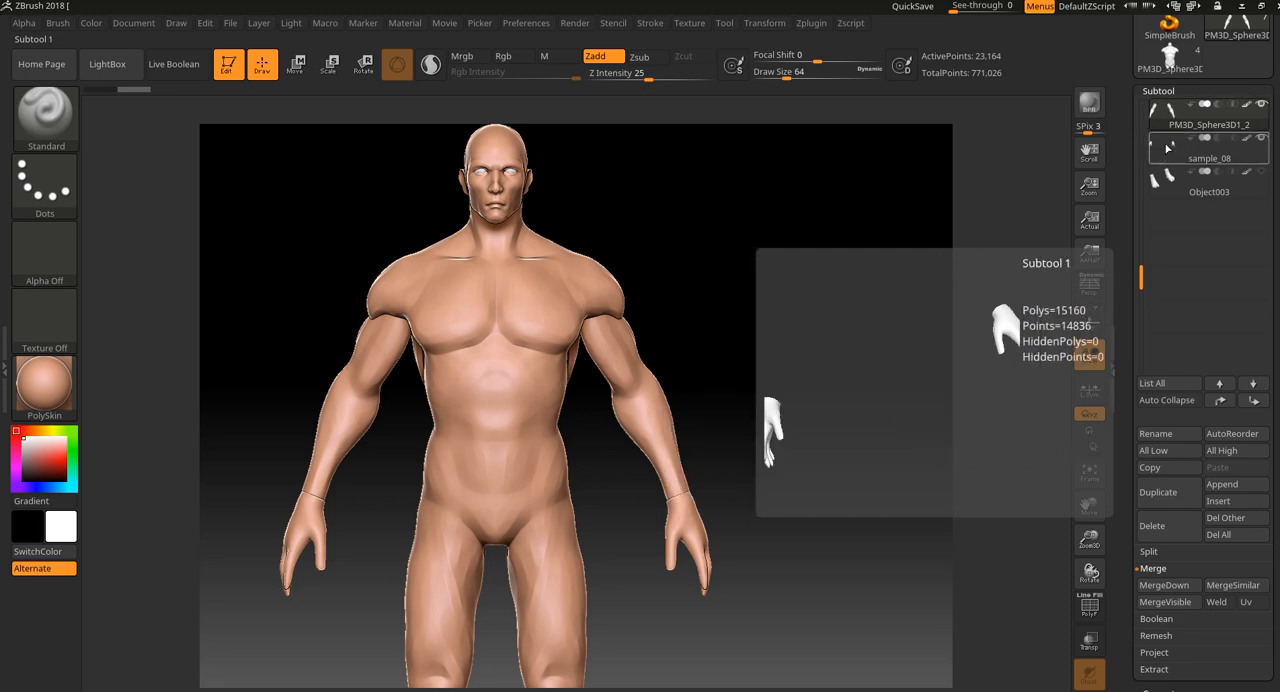
Show the polyframe and examine the mesh density of the arm and hand subtools around the wrist.
key("shift+f")
left_click_drag(806, 377, 771, 420)
key("shift")
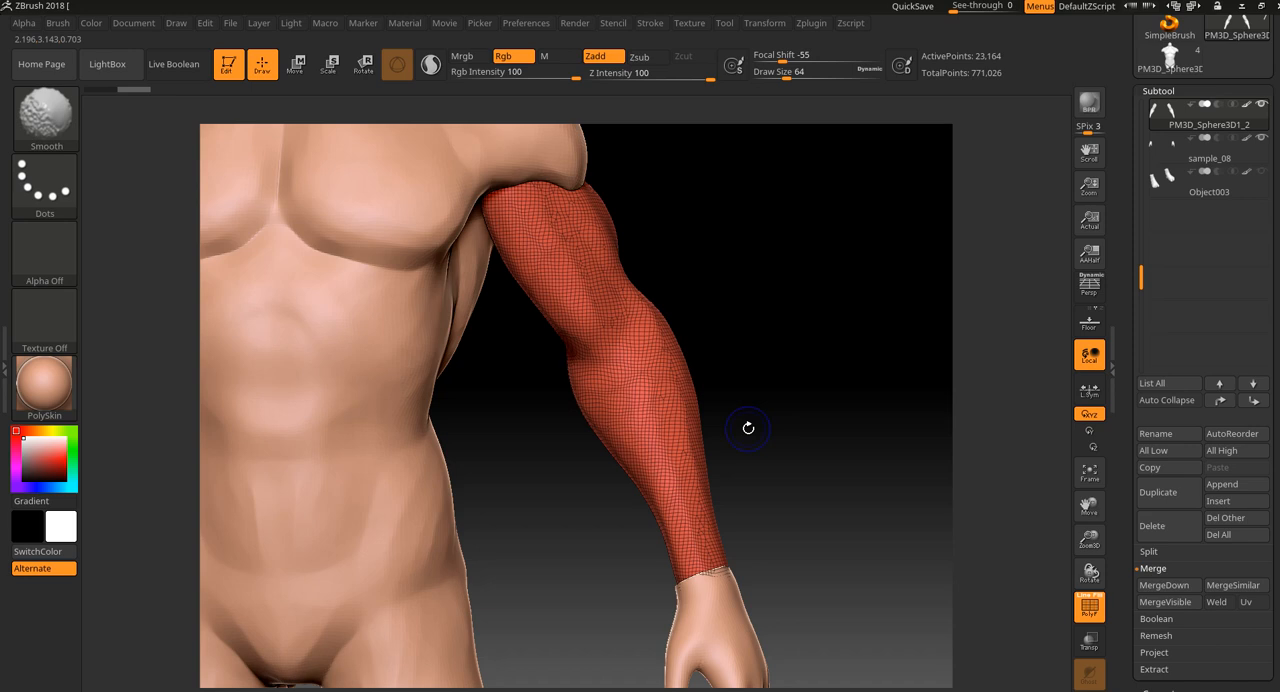
left_click(703, 608, "alt")
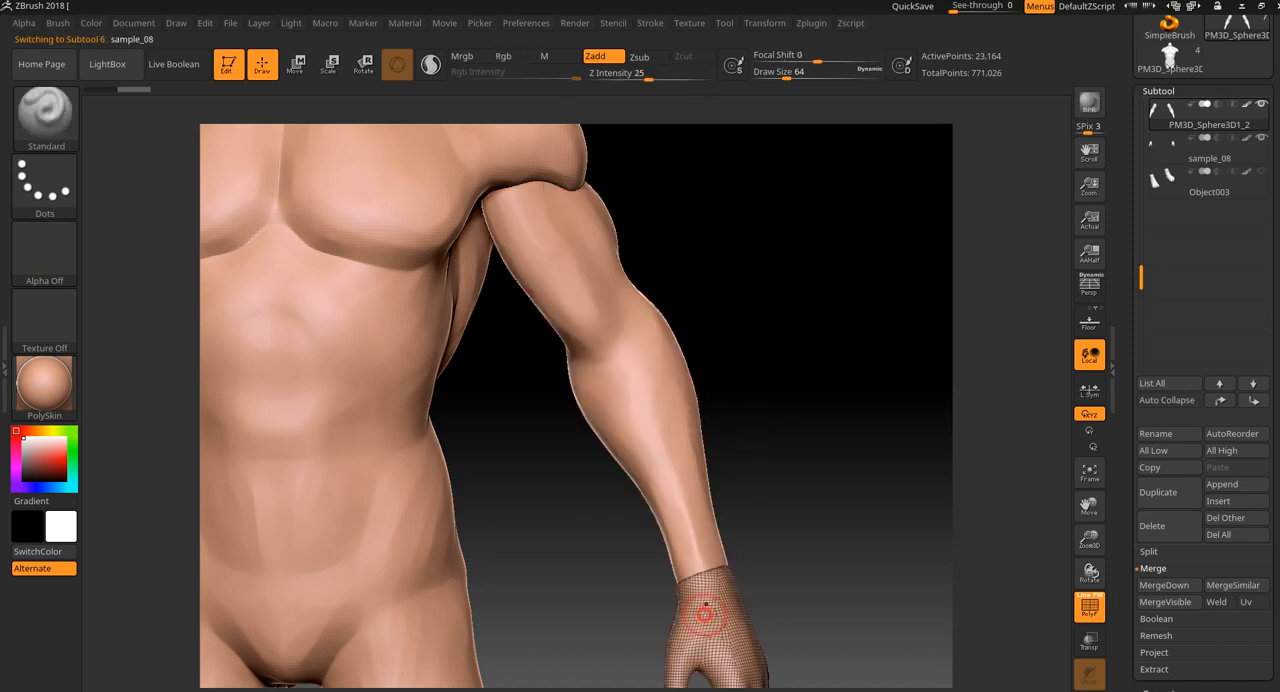
left_click(676, 433, "alt")
key("f")
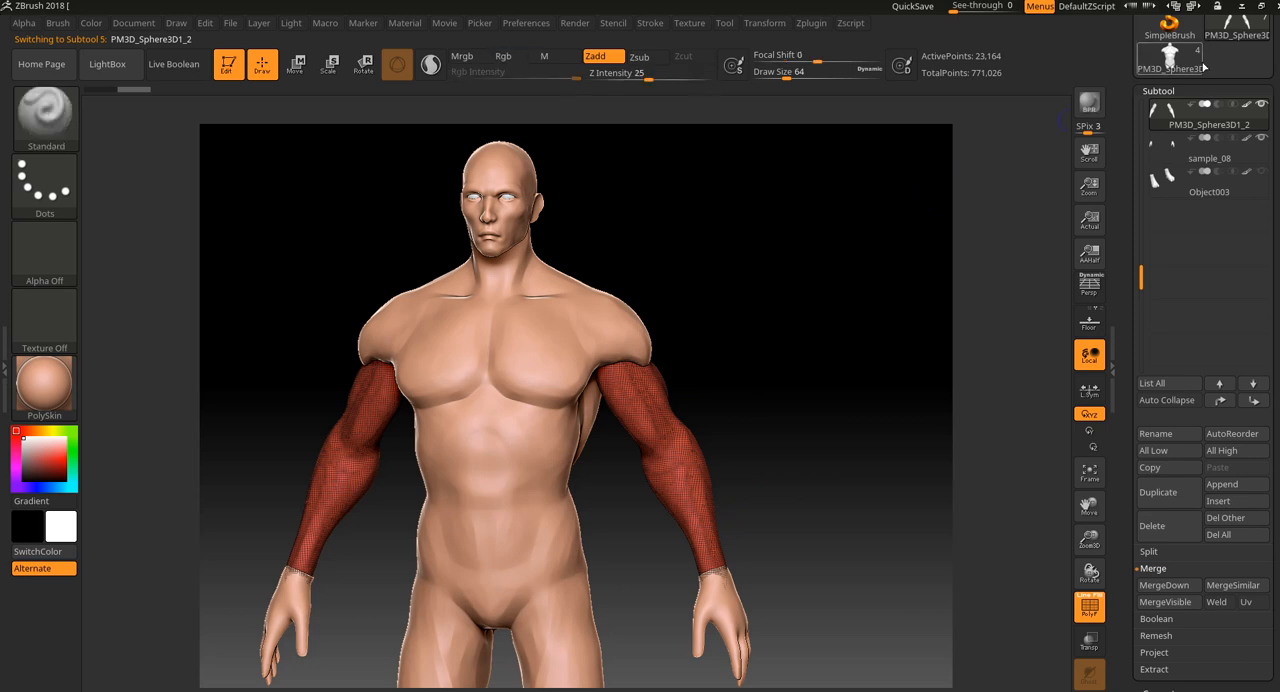
Duplicate the arm and sample_08 hand subtools, and move the original hands directly beneath the original arms.
mouse_move(1178, 56)
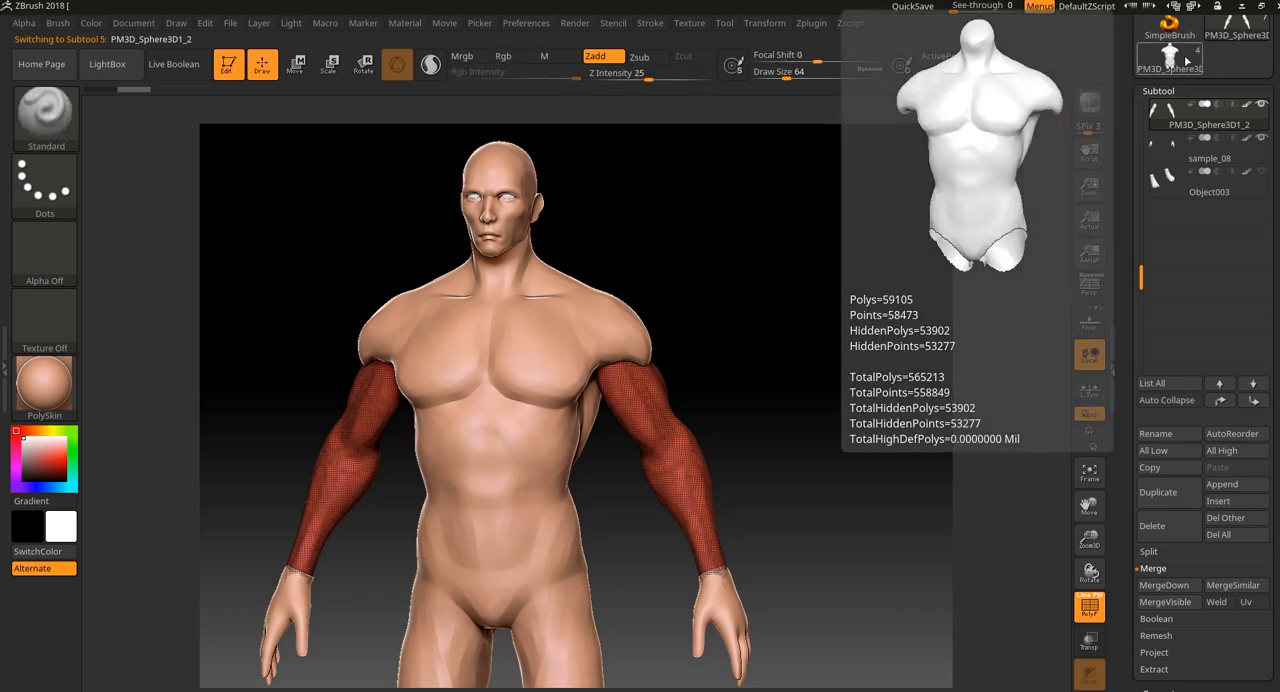
left_click_drag(862, 420, 797, 397, "alt")
mouse_move(790, 510)
left_mouse_down("alt")
mouse_move(806, 471)
mouse_move(777, 394)
left_mouse_up("alt")
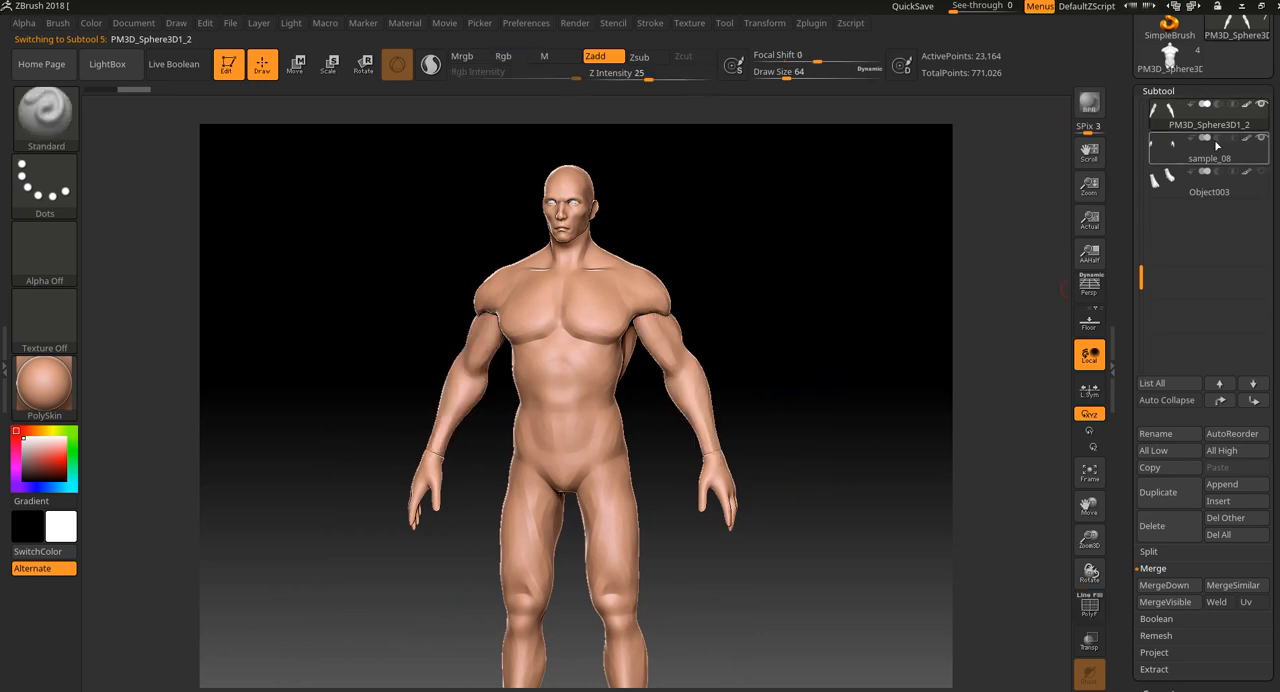
mouse_move(1213, 142)
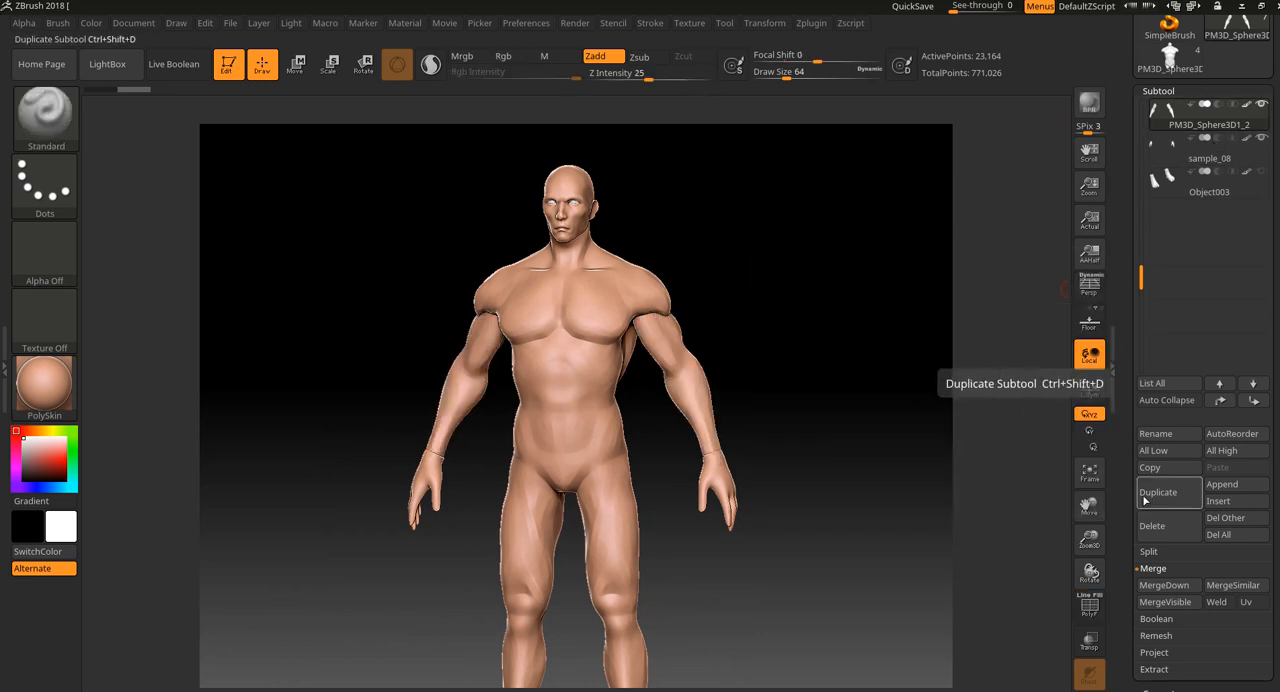
left_click(1158, 495)
left_click(1209, 185)
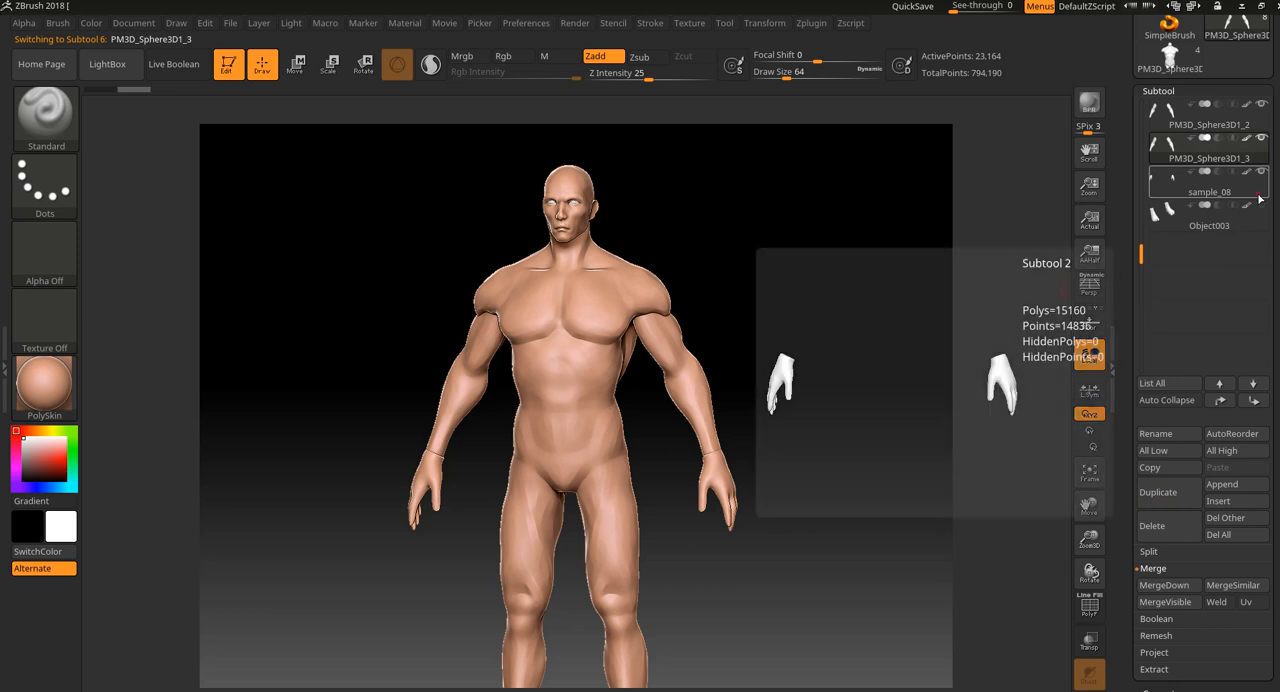
left_click(1162, 492)
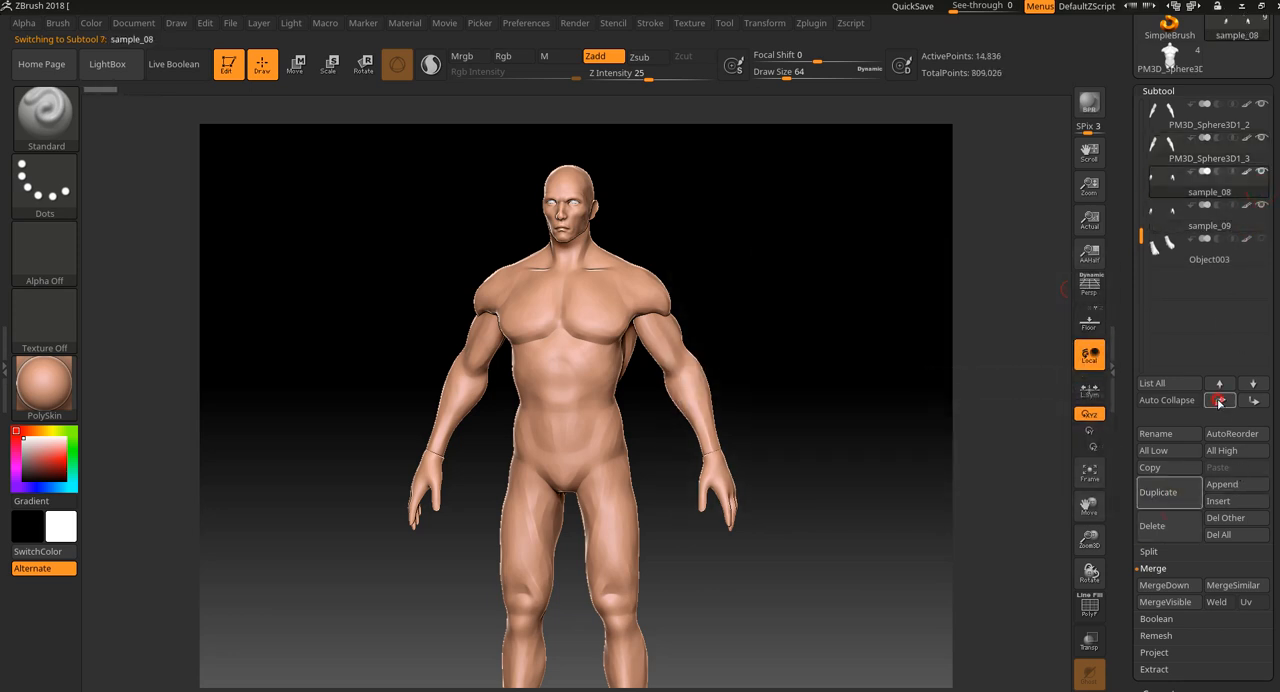
left_click(1219, 383)
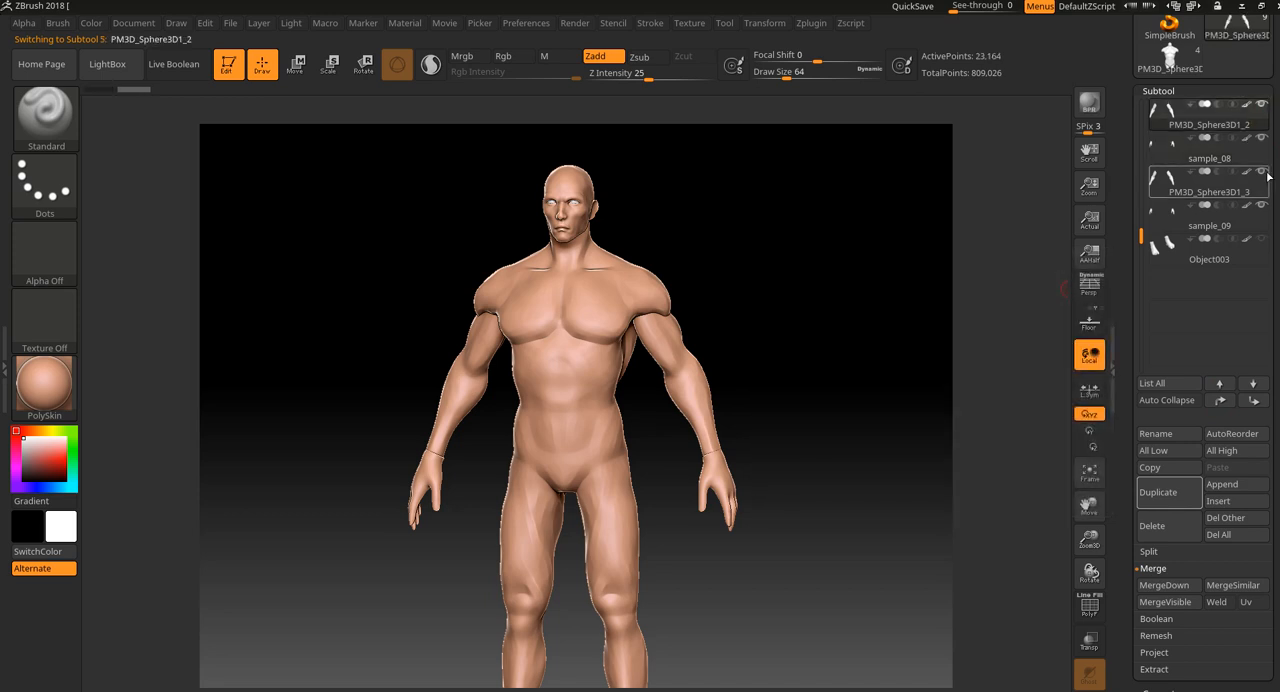
Hide the duplicated arms and hands, and merge the PM3D_Sphere3D1_2 arms down with the sample_08 hands.
left_click(1256, 116)
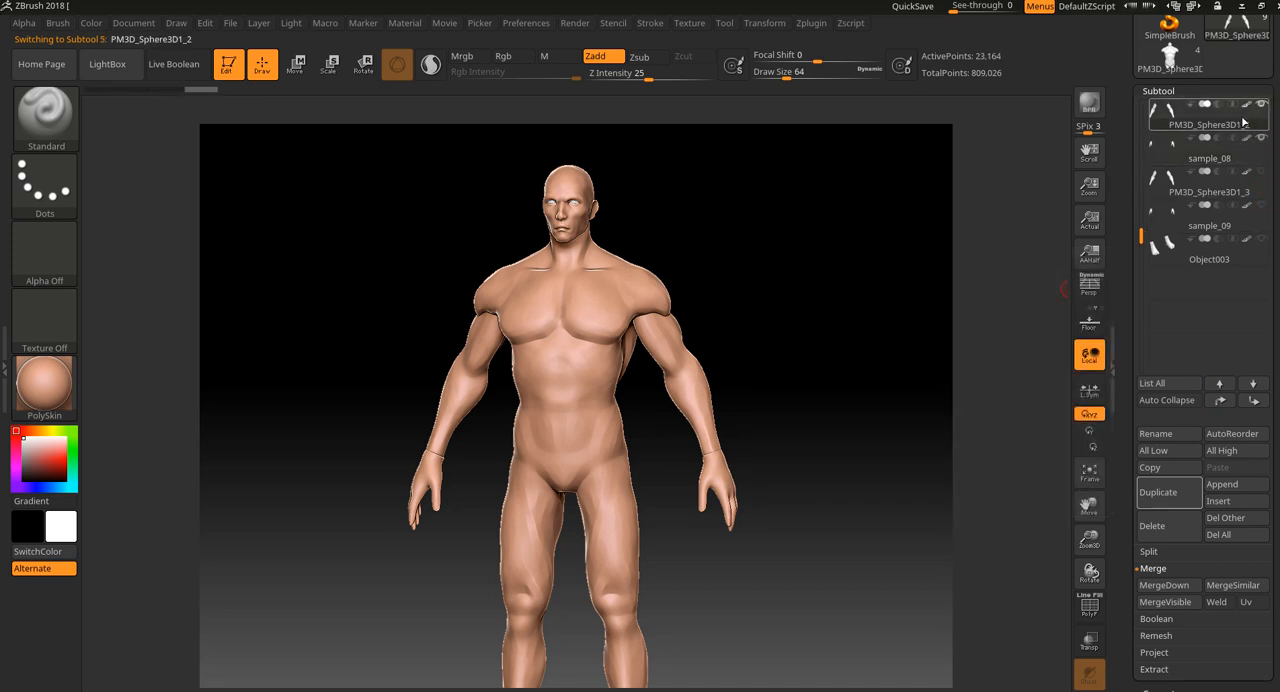
mouse_move(1195, 124)
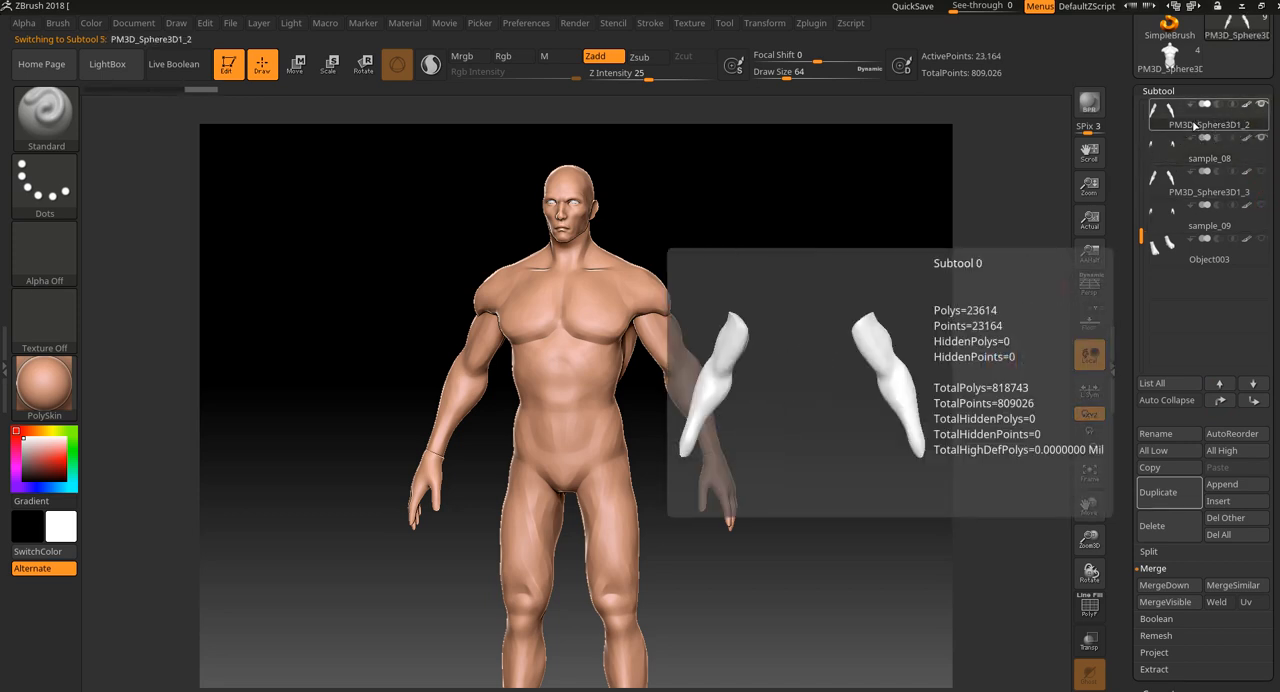
left_click(1150, 585)
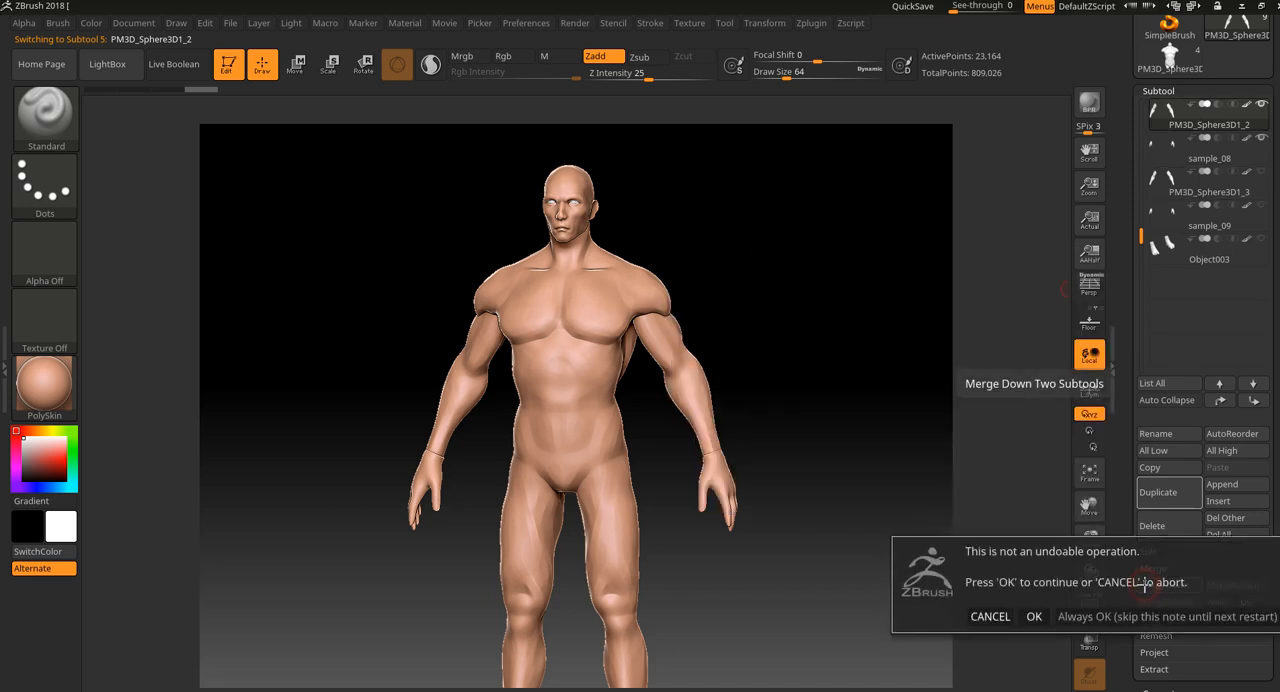
left_click(1035, 616)
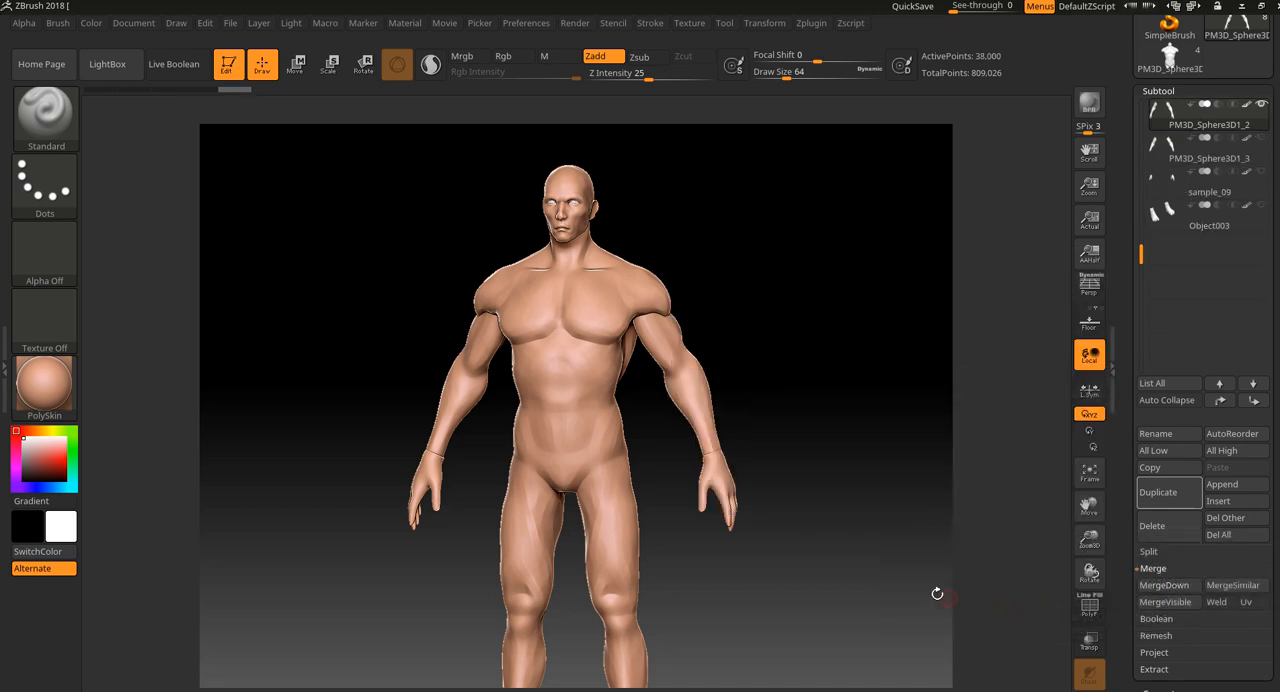
Isolate the merged arms and examine the wrist seam up close, undoing the stray stroke.
left_click(1090, 689)
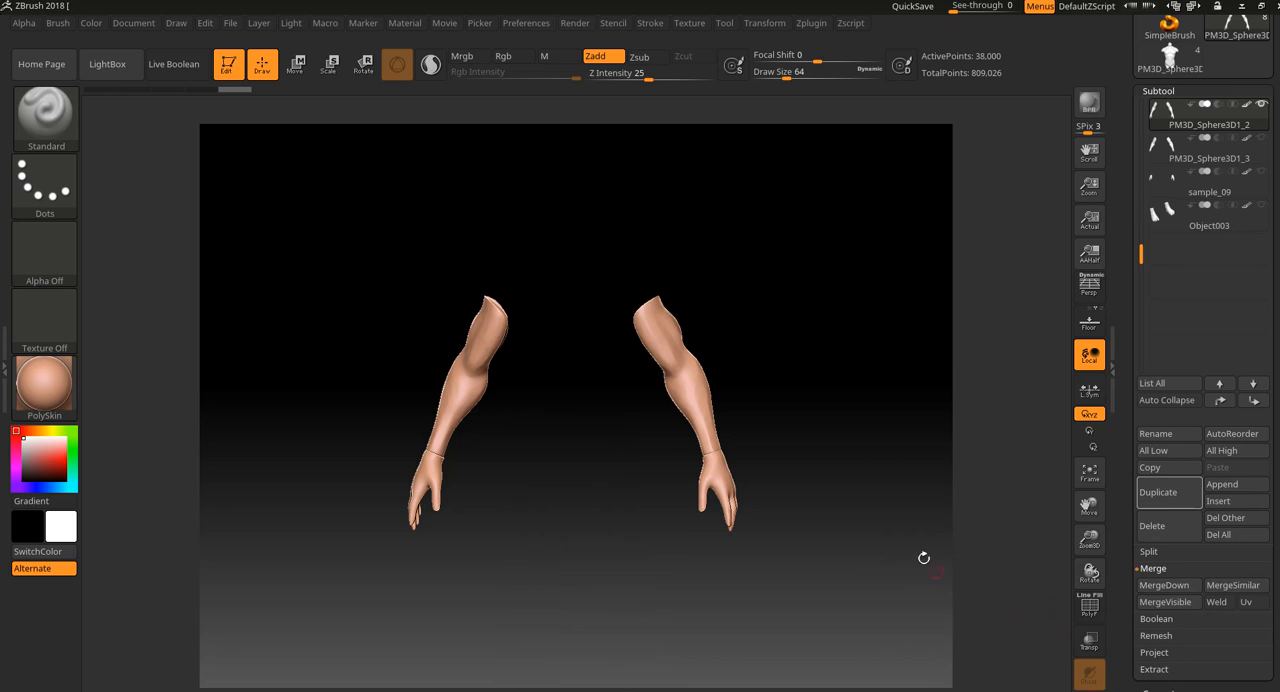
left_click_drag(900, 539, 856, 551)
key("shift+f")
key("shift+f")
left_click_drag(860, 497, 996, 560, "alt")
left_click_drag(1271, 561, 1259, 390)
left_click_drag(697, 447, 700, 443, "shift")
key("ctrl+z")
left_click_drag(835, 382, 971, 360)
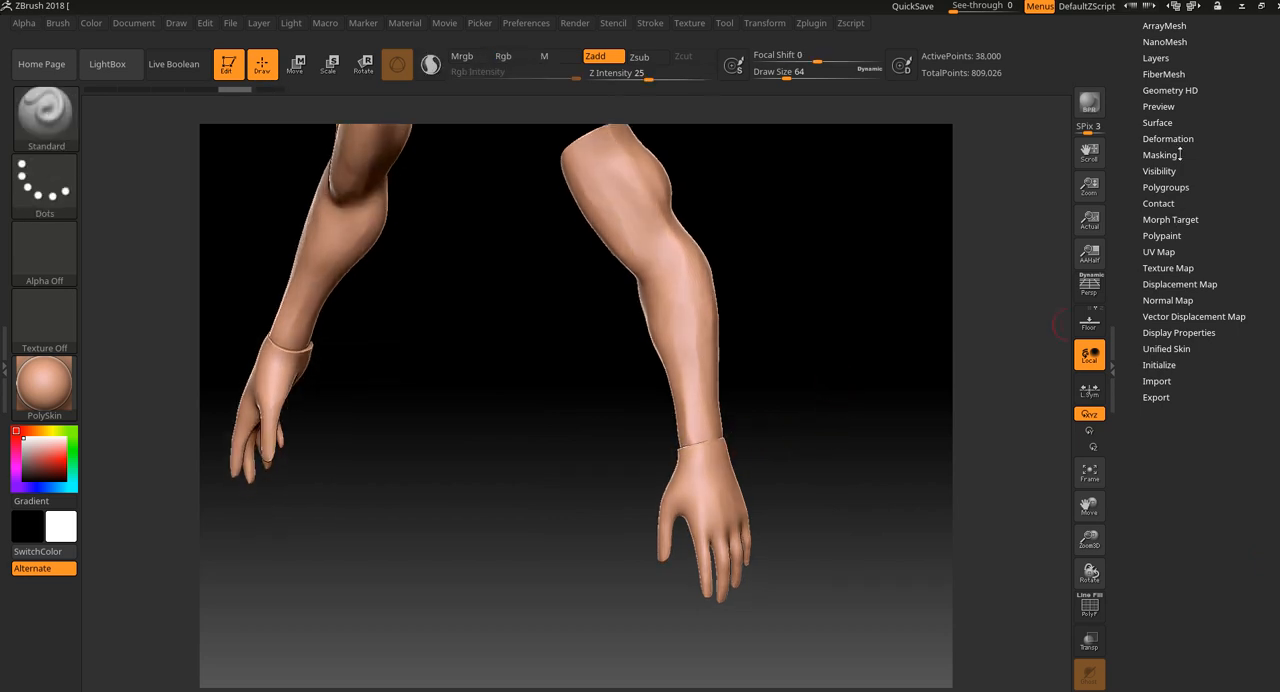
Try DynaMesh on the merged arms and hands at resolution 104 with Polish on, inspect the fingers and wrist, and undo it.
left_click_drag(1218, 150, 1230, 265)
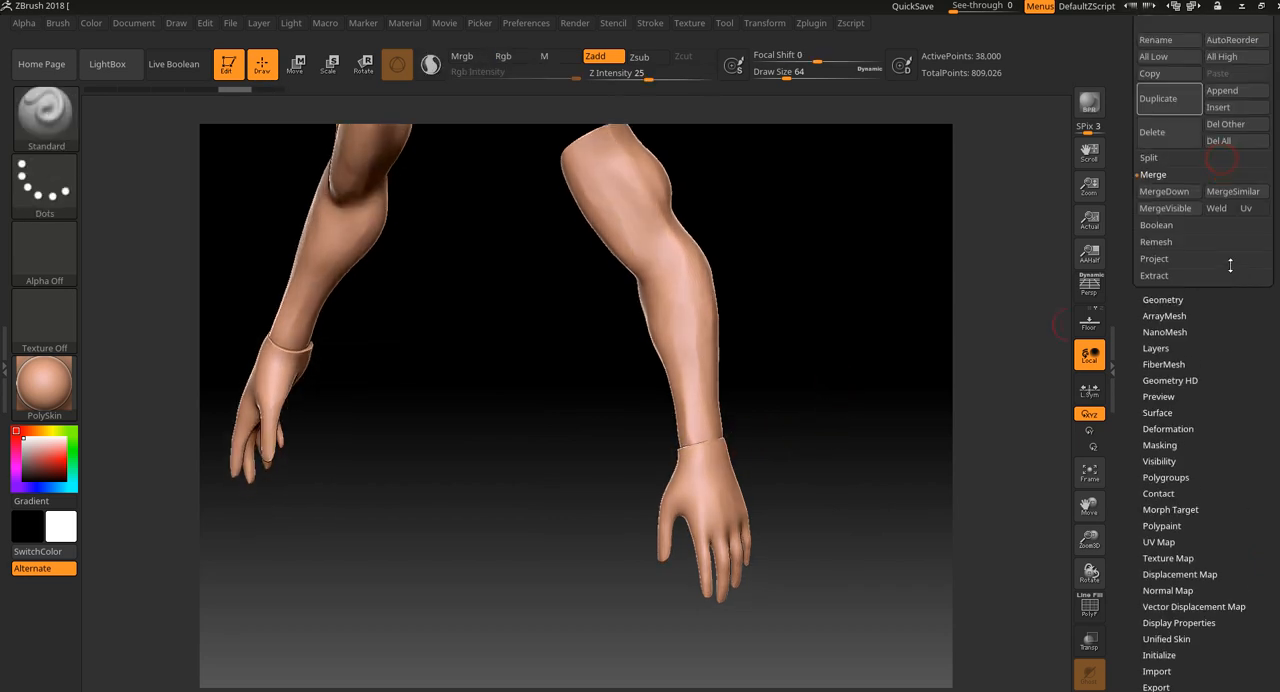
left_click(1175, 305)
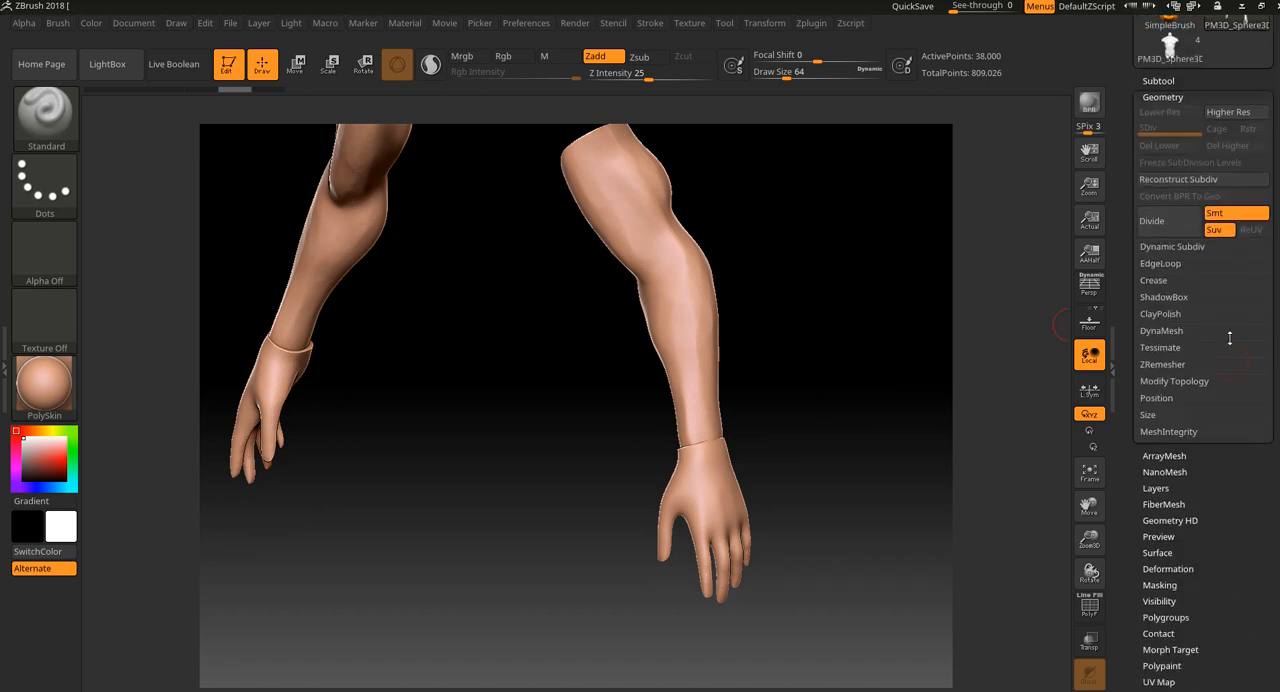
left_click(1190, 330)
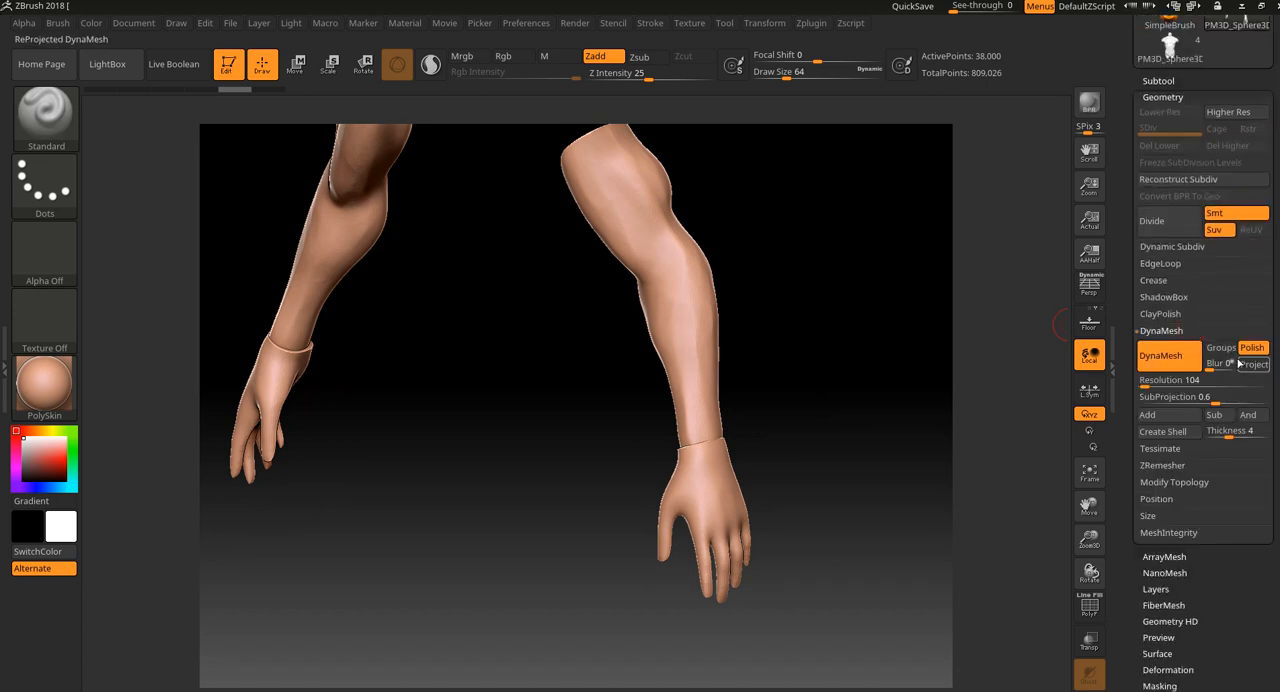
mouse_move(931, 363)
left_mouse_down("alt")
mouse_move(928, 431)
mouse_move(850, 386)
mouse_move(878, 417)
left_mouse_up("alt")
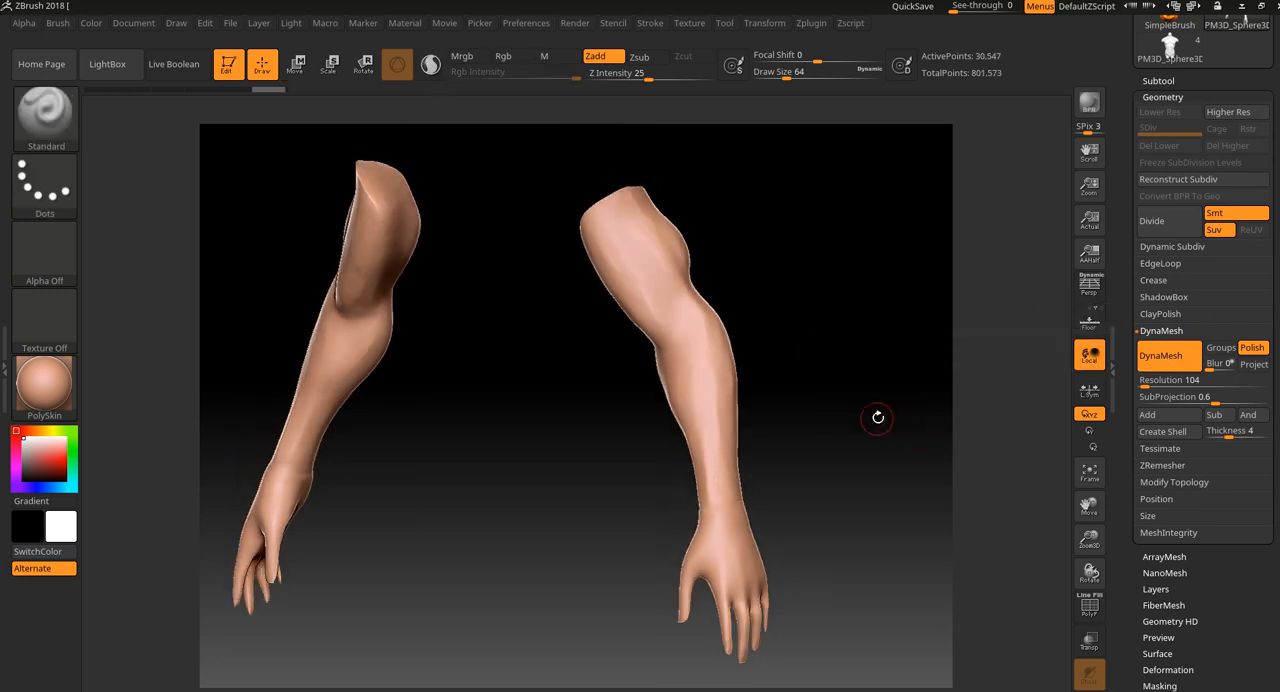
left_click_drag(844, 469, 838, 478)
left_click_drag(820, 543, 850, 545, "alt")
left_click_drag(852, 534, 829, 506, "alt")
key("ctrl+z")
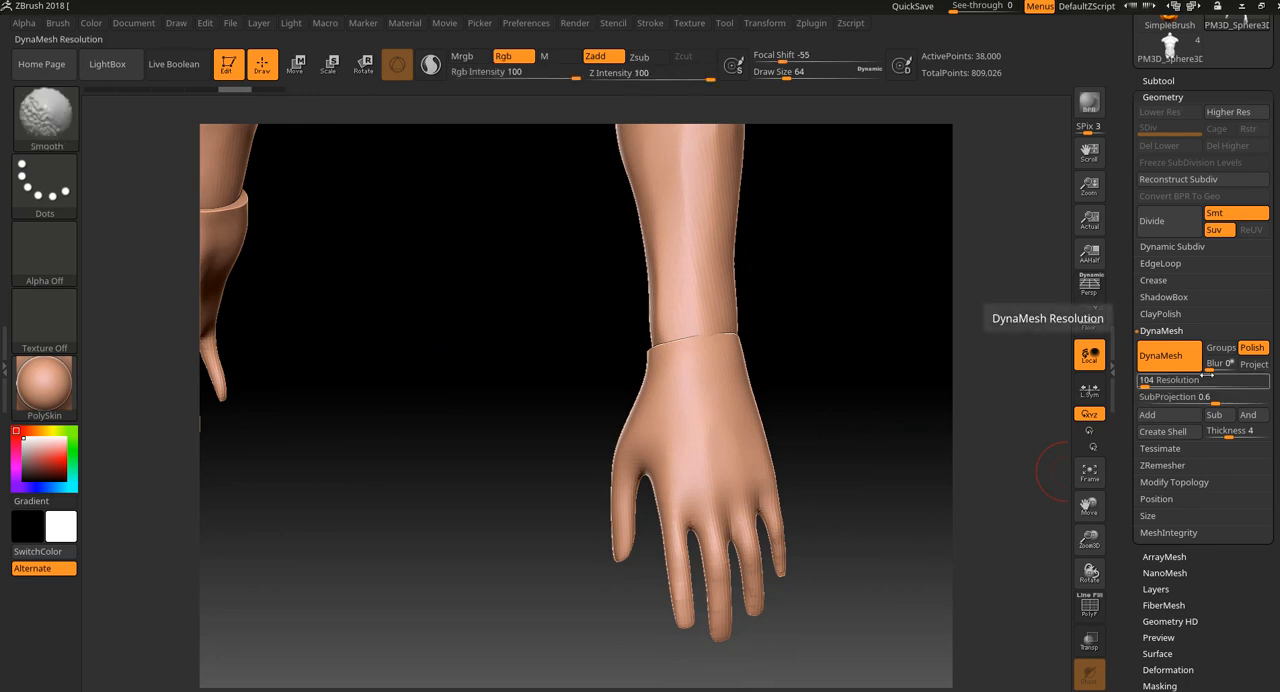
Try DynaMesh on the merged arms at resolution 304 with Polish off, inspect the wrist polyframe, and undo the remesh.
key("shift+f")
key("shift")
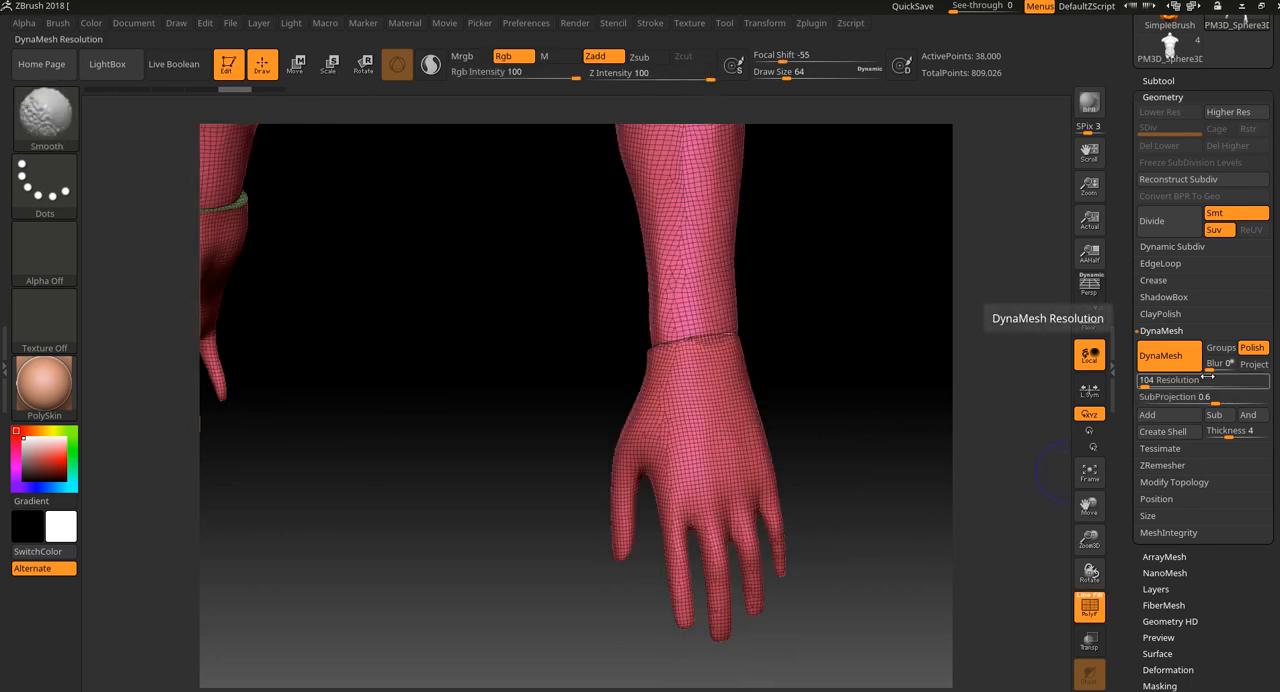
key("shift+f")
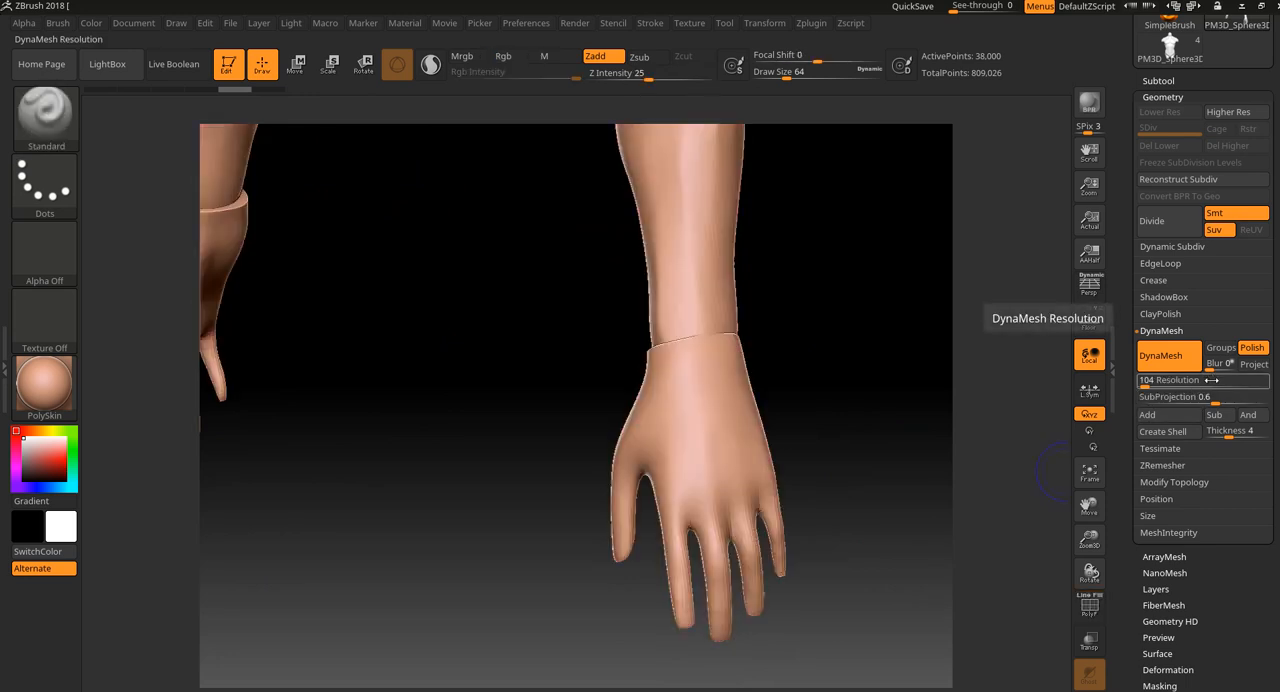
left_click(1154, 380)
type("300")
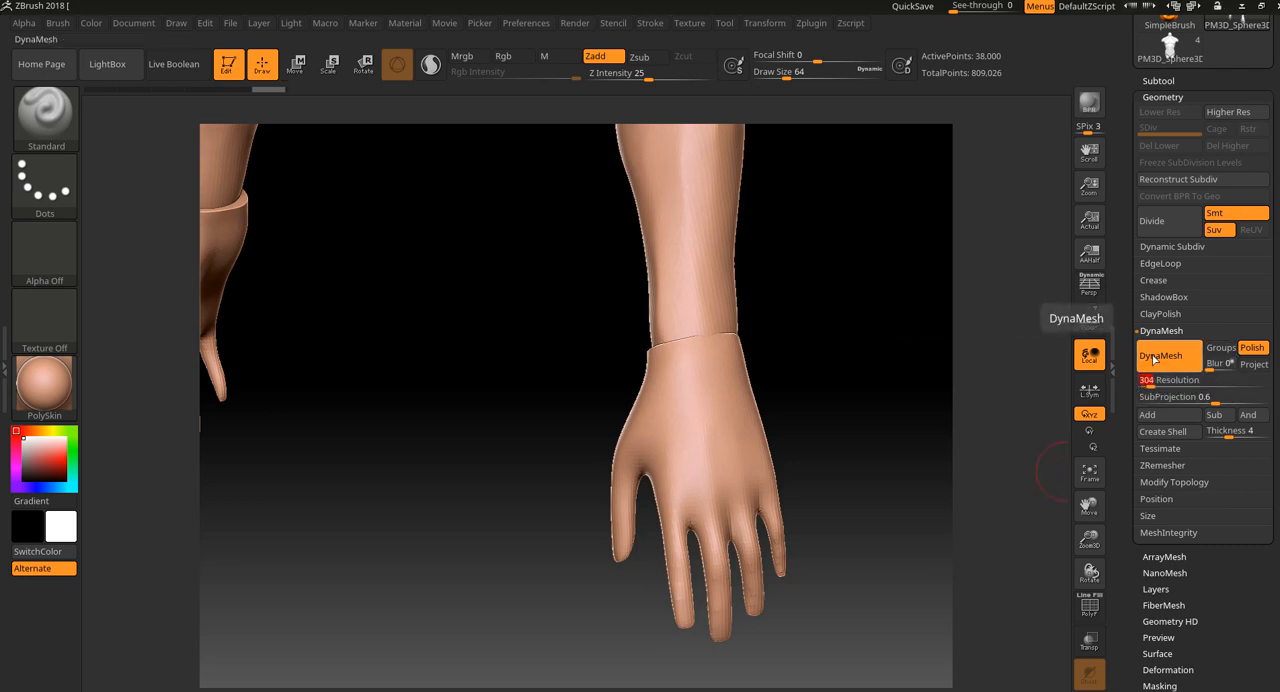
left_click(1253, 349)
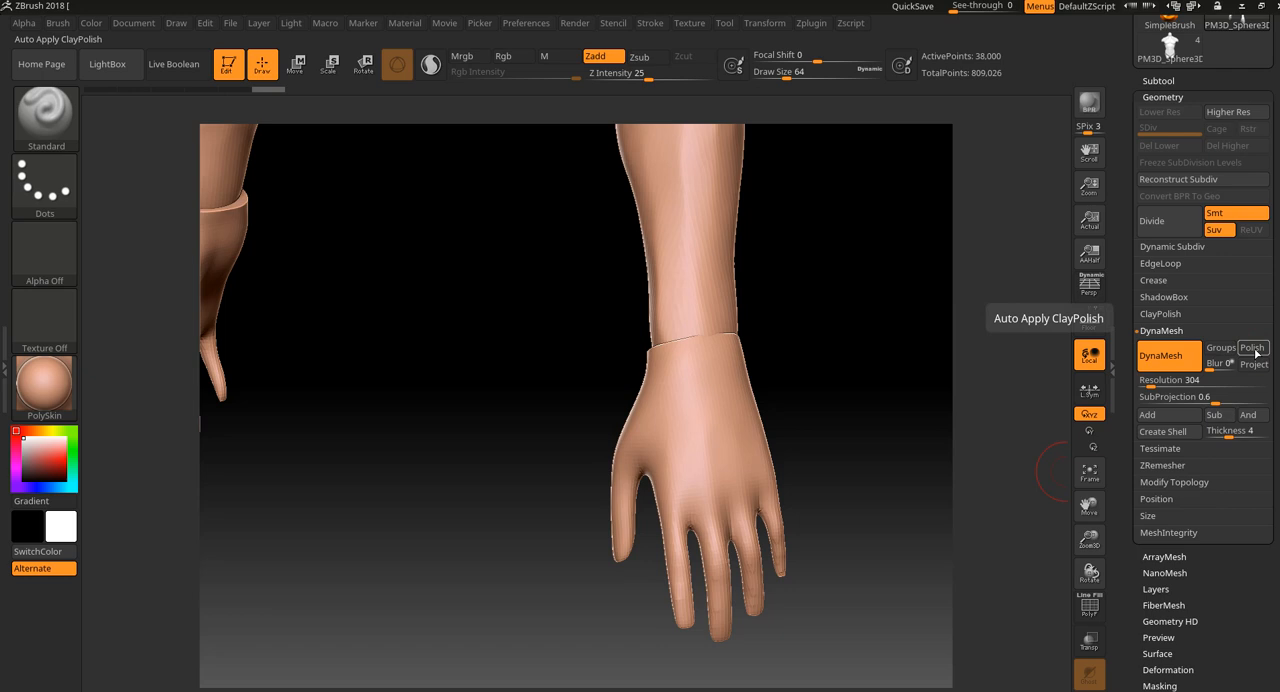
left_click_drag(866, 346, 922, 374, "ctrl")
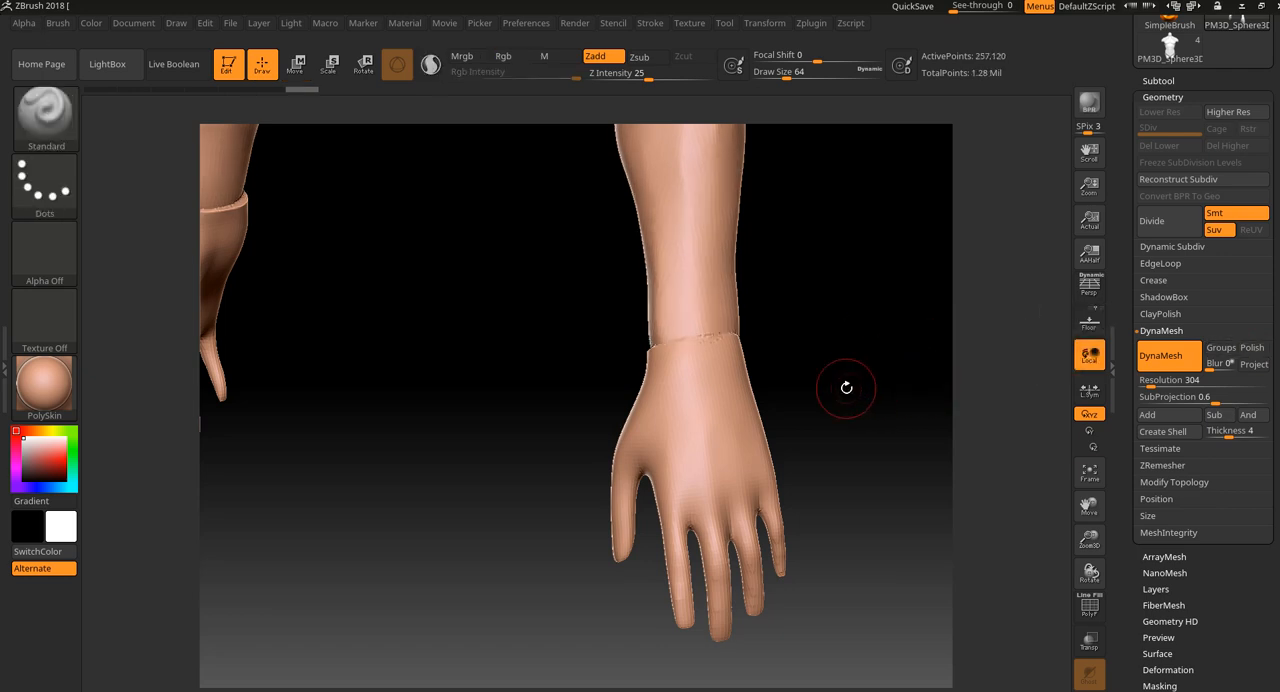
left_click_drag(846, 388, 900, 485)
key("shift+f")
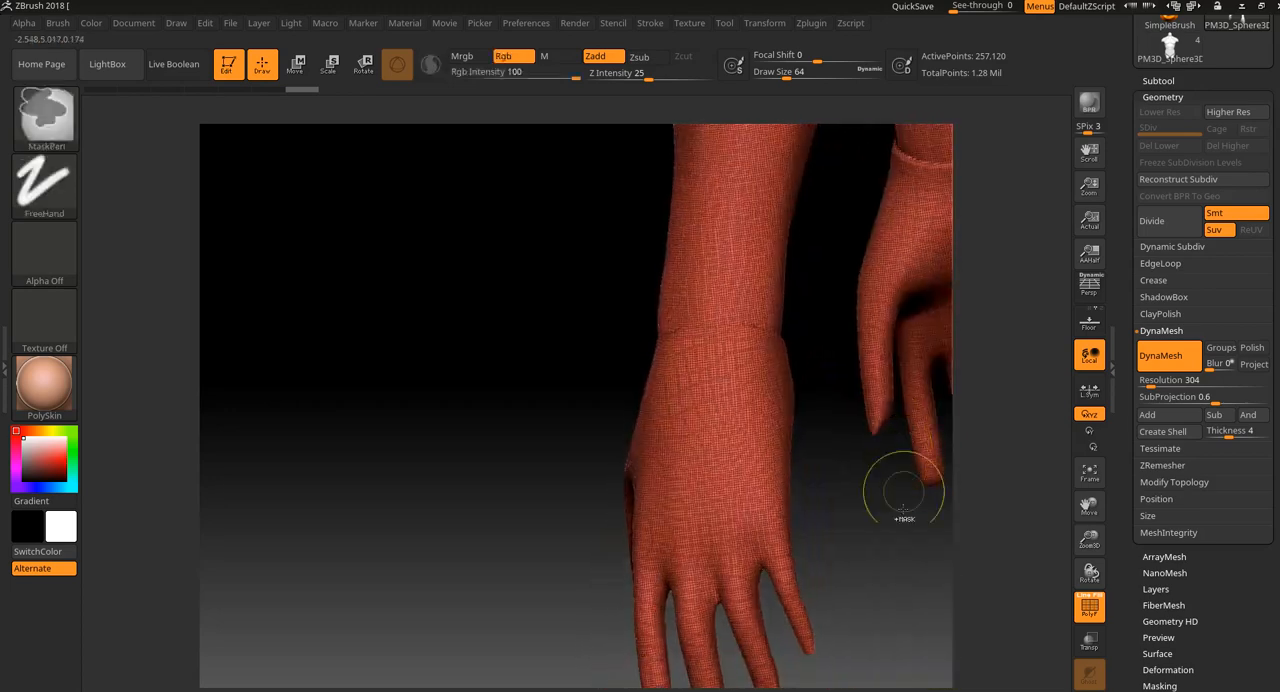
key("ctrl+z")
left_click_drag(889, 597, 932, 582)
key("shift+f")
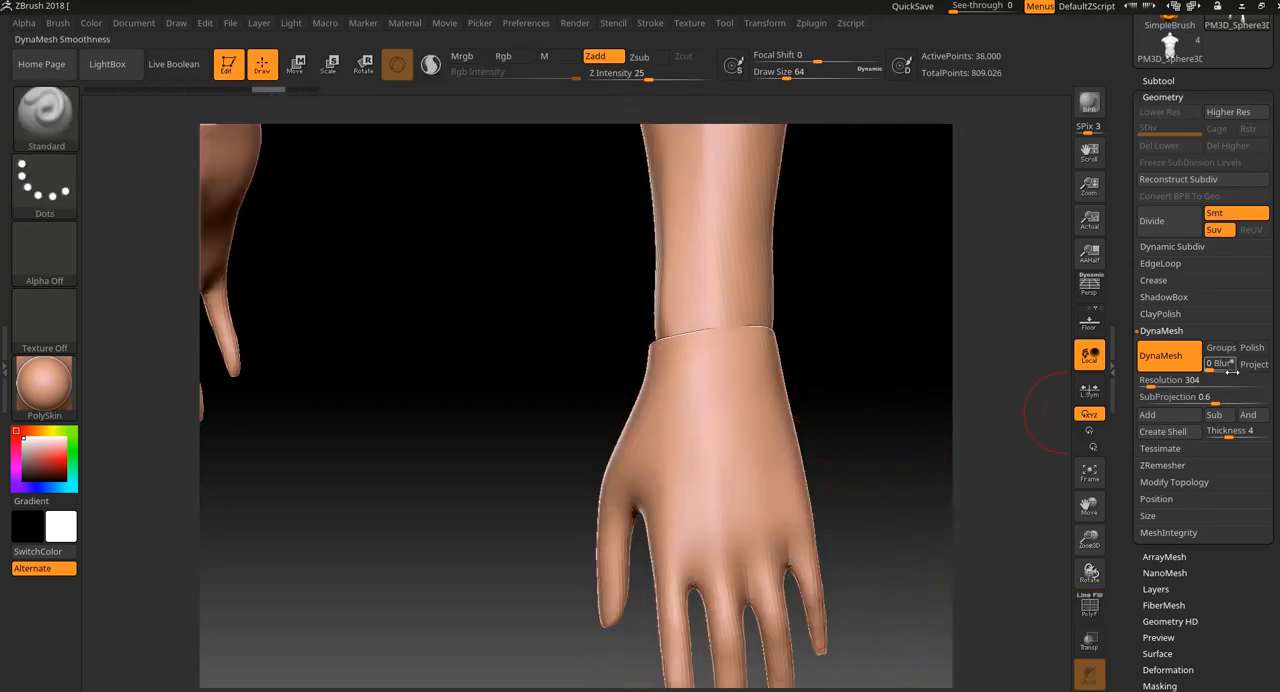
Turn Polish back on, try DynaMesh on the merged arms at resolution 304, and undo the remesh.
left_click_drag(946, 412, 883, 446)
key("shift+f")
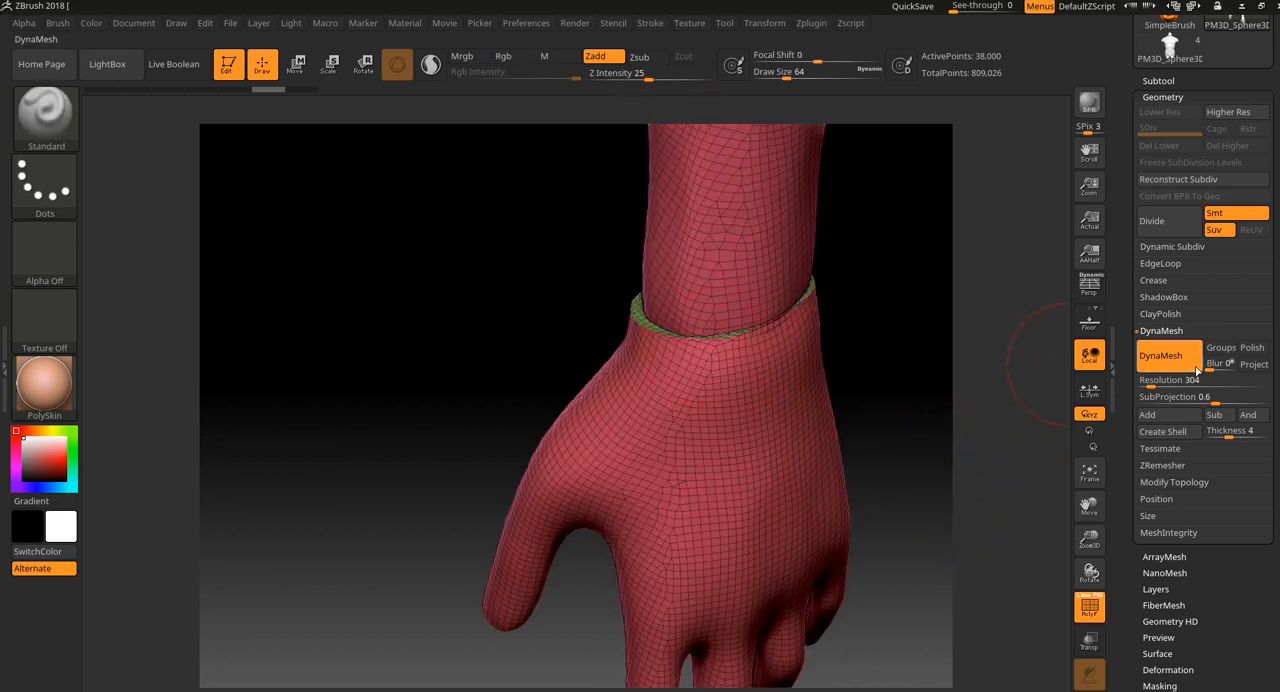
left_click(1251, 347)
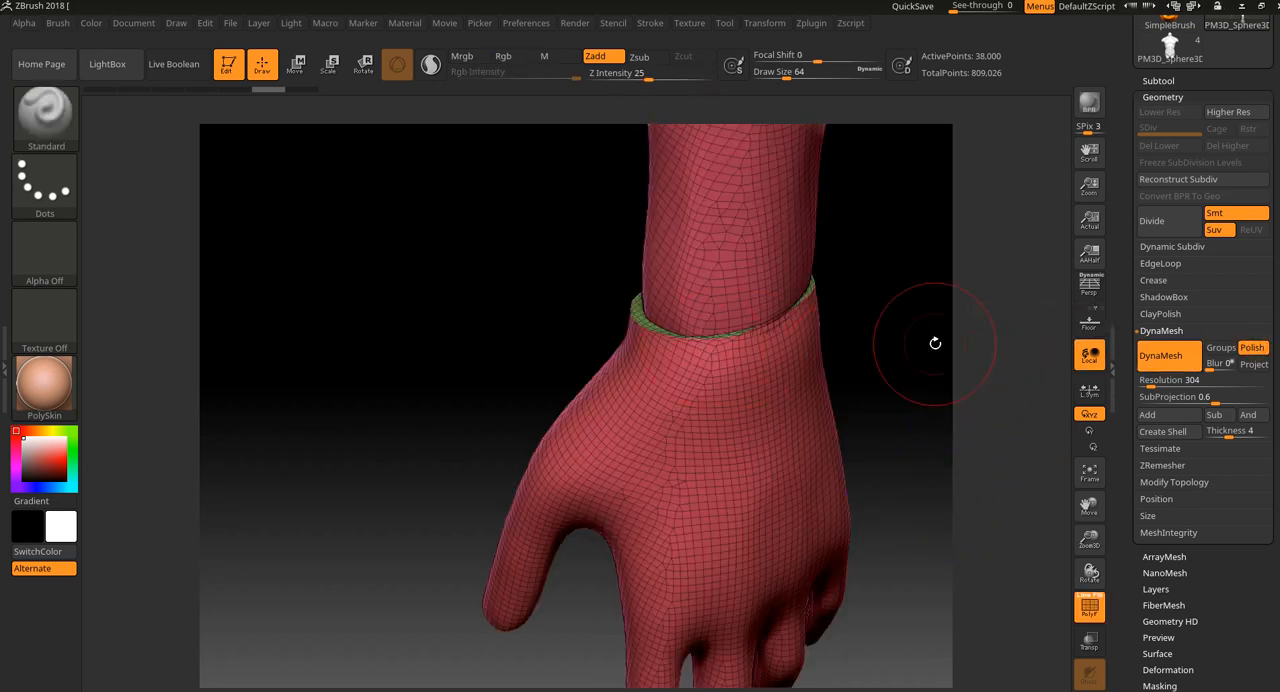
left_click_drag(894, 343, 868, 467, "ctrl")
key("shift+f")
key("ctrl+z")
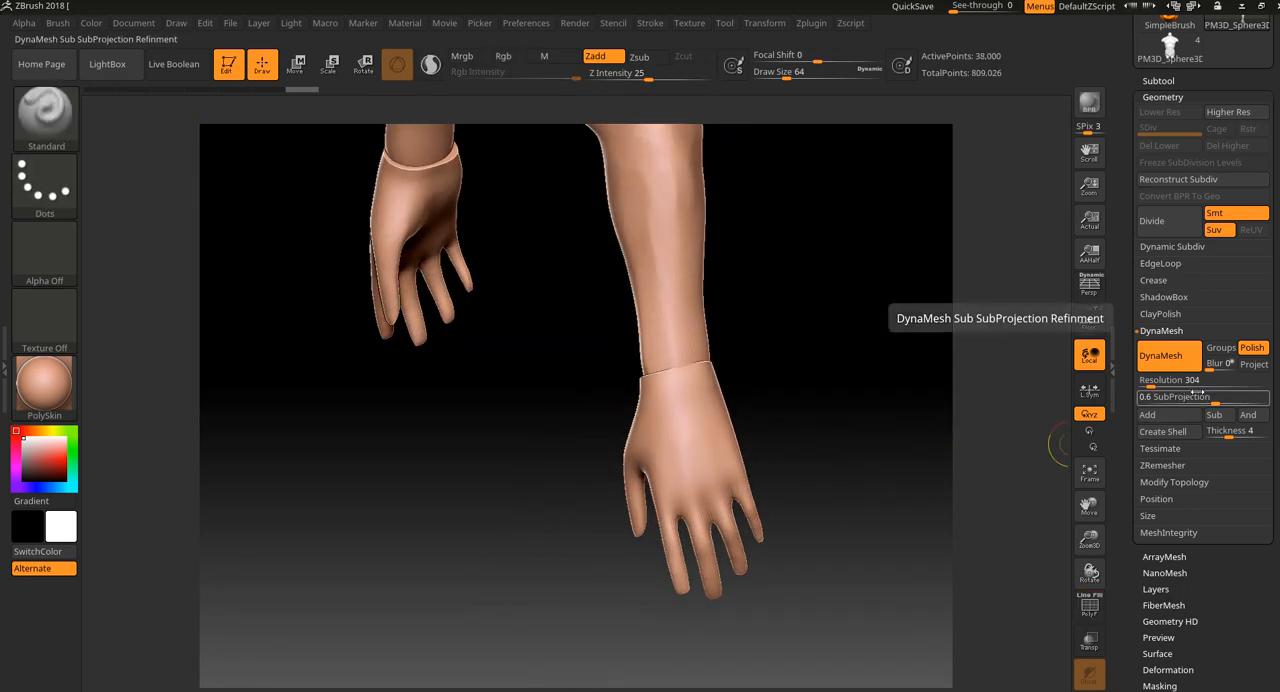
Try DynaMesh on the merged arms at resolution 400, test smoothing on the forearm, and undo back to the unfused mesh.
left_click(1207, 384)
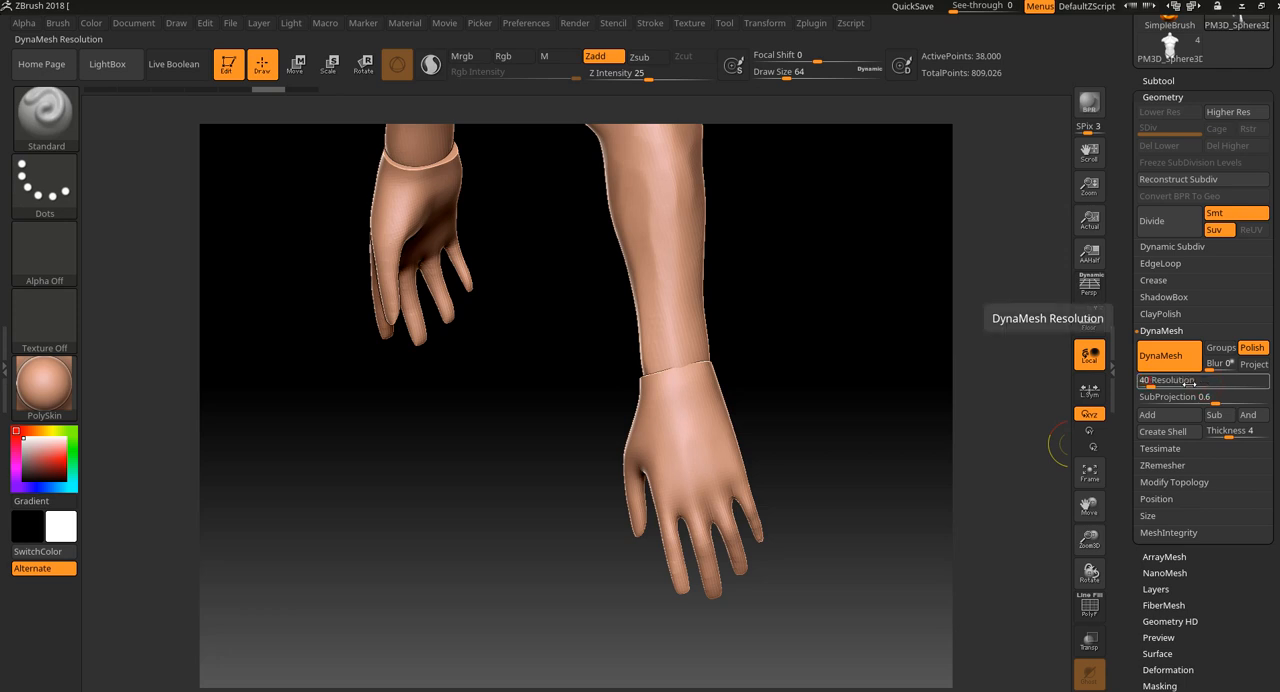
type("400")
key("Return")
mouse_move(822, 336)
left_mouse_down("ctrl")
mouse_move(908, 392)
mouse_move(846, 386)
mouse_move(837, 337)
mouse_move(666, 349)
left_mouse_up("ctrl")
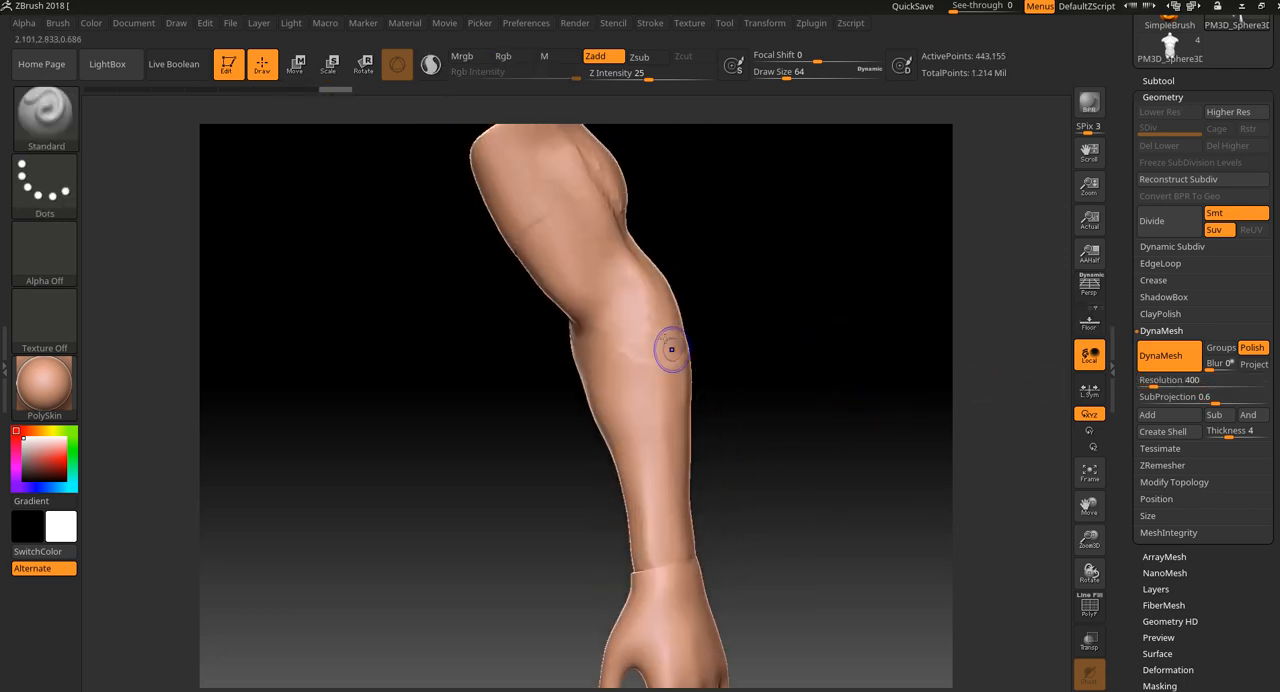
key("shift")
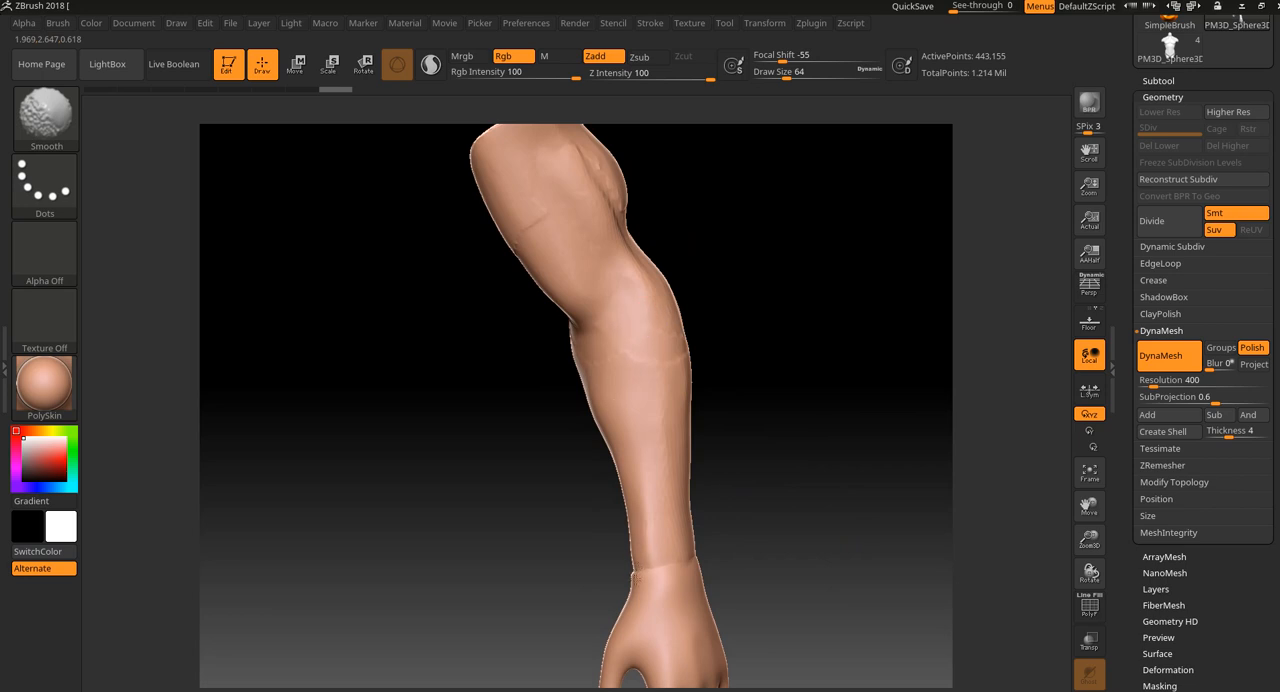
key("ctrl+z")
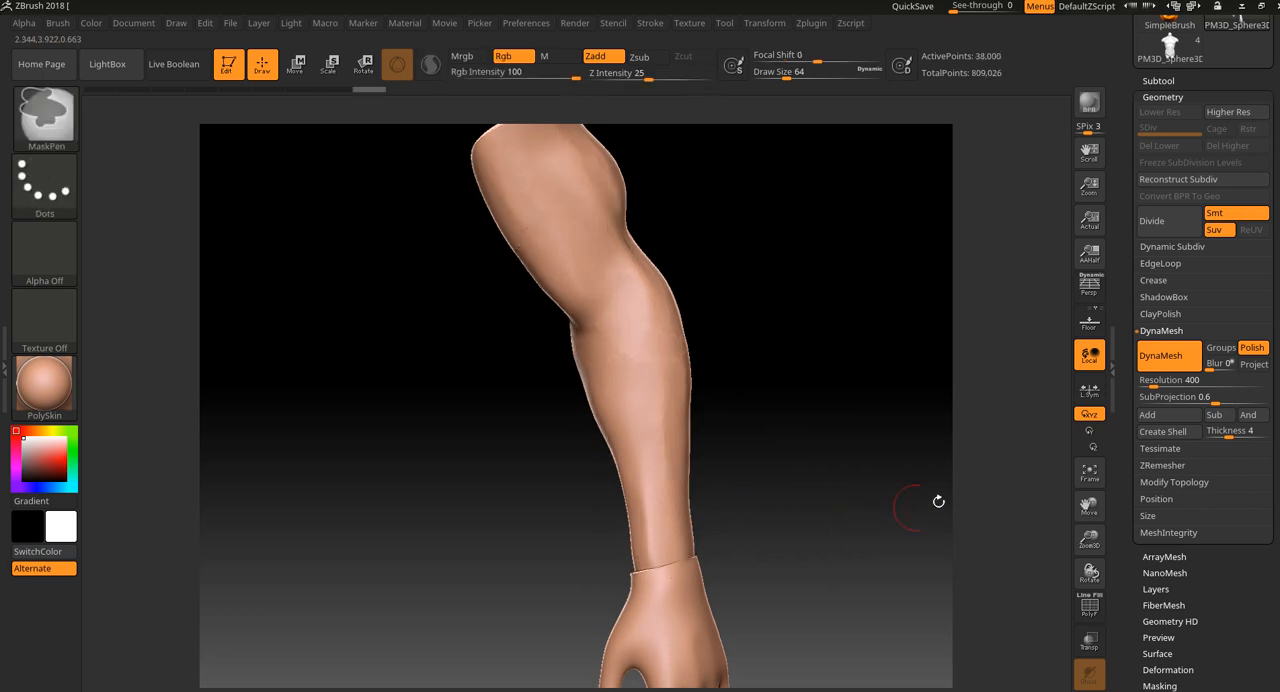
Set the DynaMesh resolution to 328 and remesh the merged arms and hands into one surface.
left_click(1190, 386)
type("328")
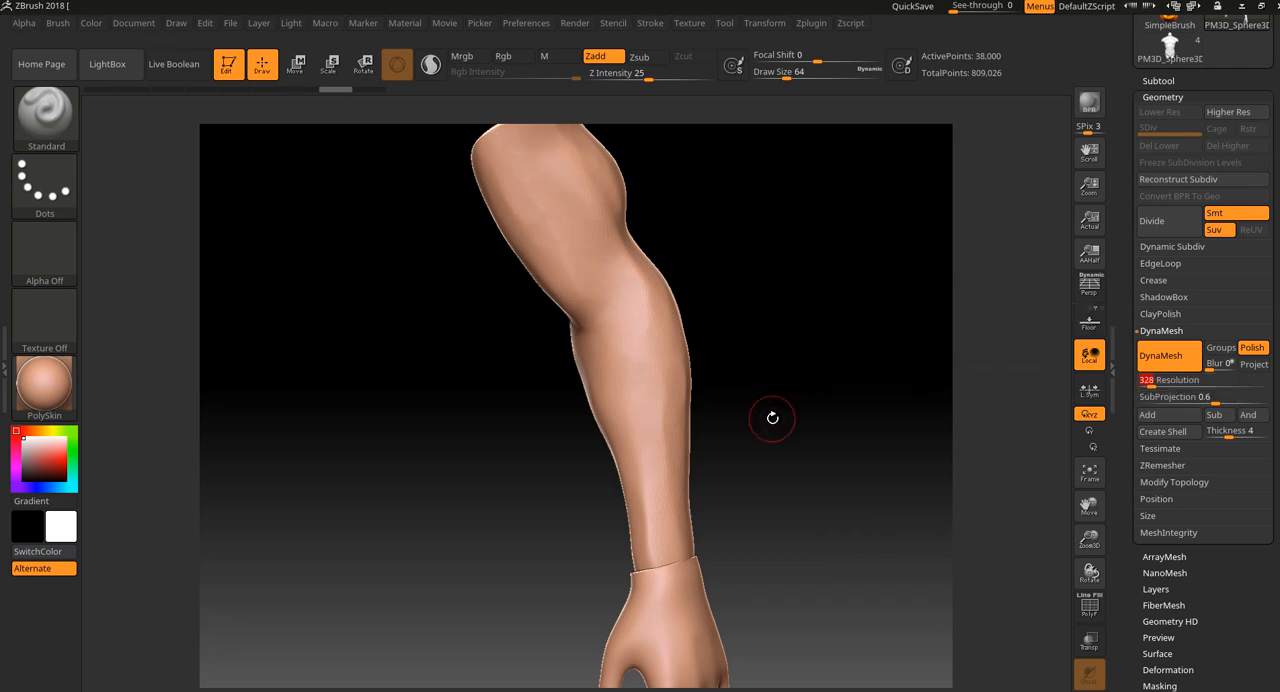
left_click_drag(778, 424, 855, 478, "ctrl")
Smooth the wrist seam between forearm and hand from all sides, using a draw size of 84.
left_click_drag(677, 556, 665, 558, "shift")
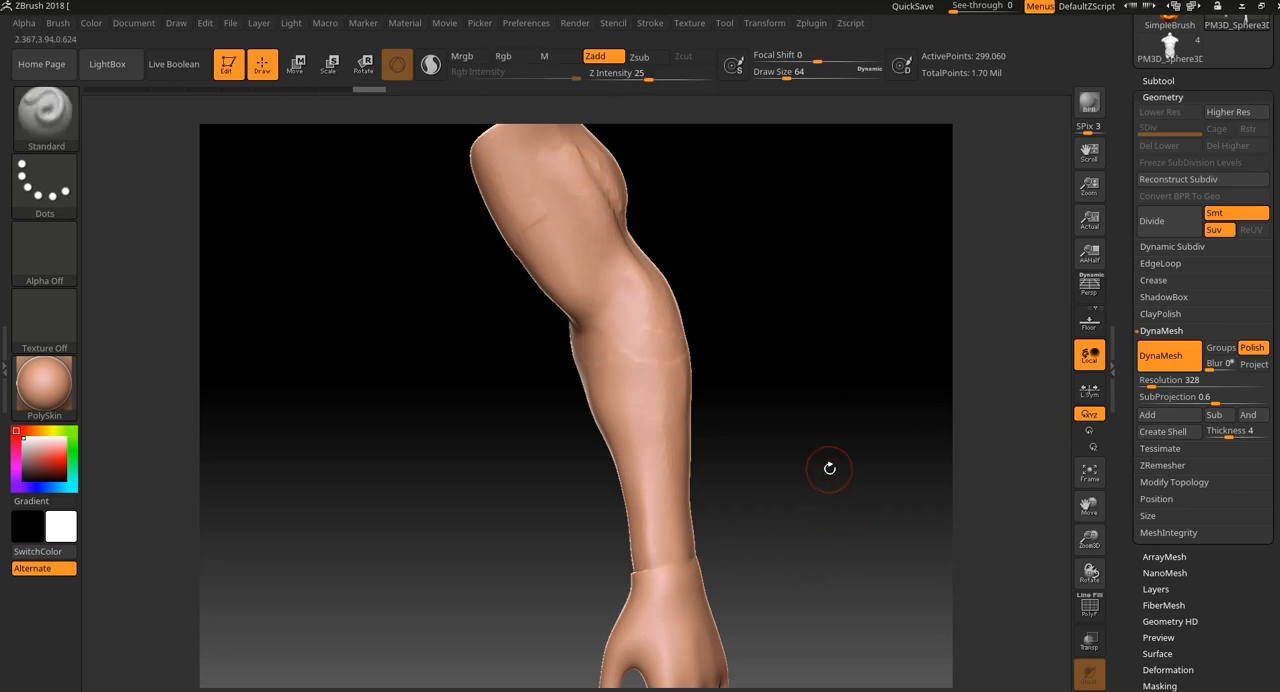
left_click_drag(769, 503, 777, 446, "alt")
left_click_drag(688, 479, 707, 482, "shift")
left_click_drag(837, 457, 763, 466)
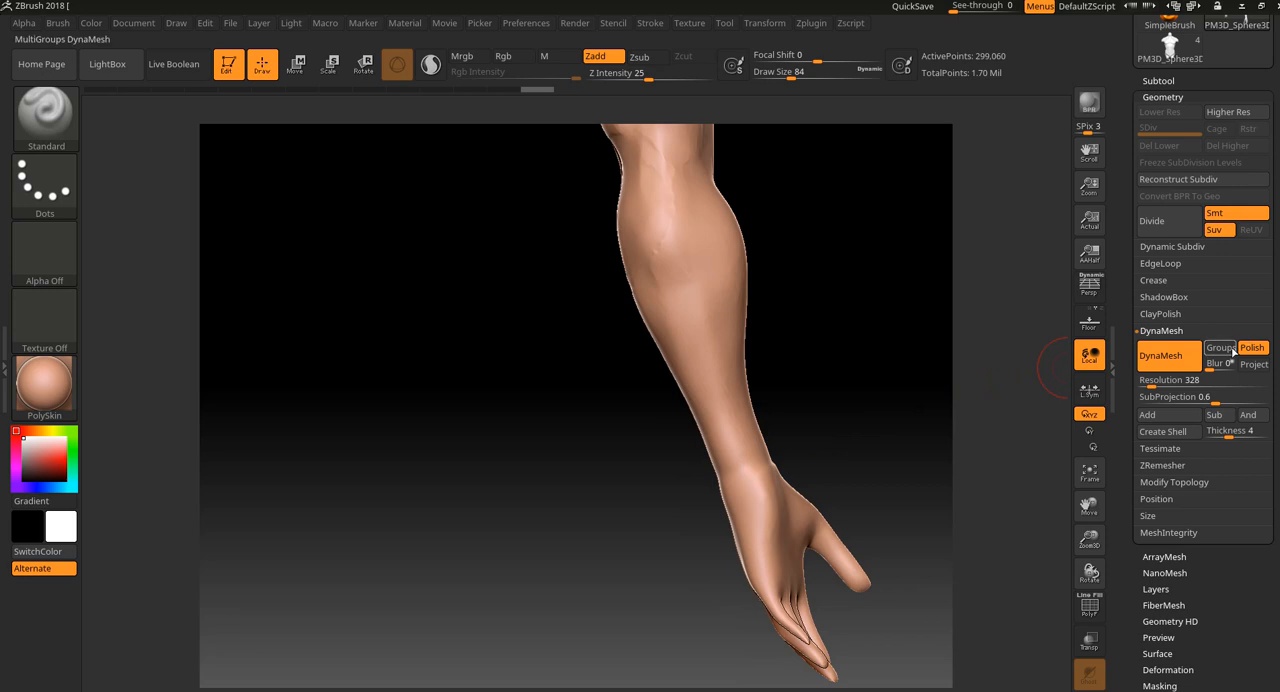
mouse_move(812, 430)
left_mouse_down()
mouse_move(790, 430)
mouse_move(786, 456)
left_mouse_up()
key("shift")
mouse_move(820, 423)
left_mouse_down()
mouse_move(848, 414)
mouse_move(801, 462)
left_mouse_up()
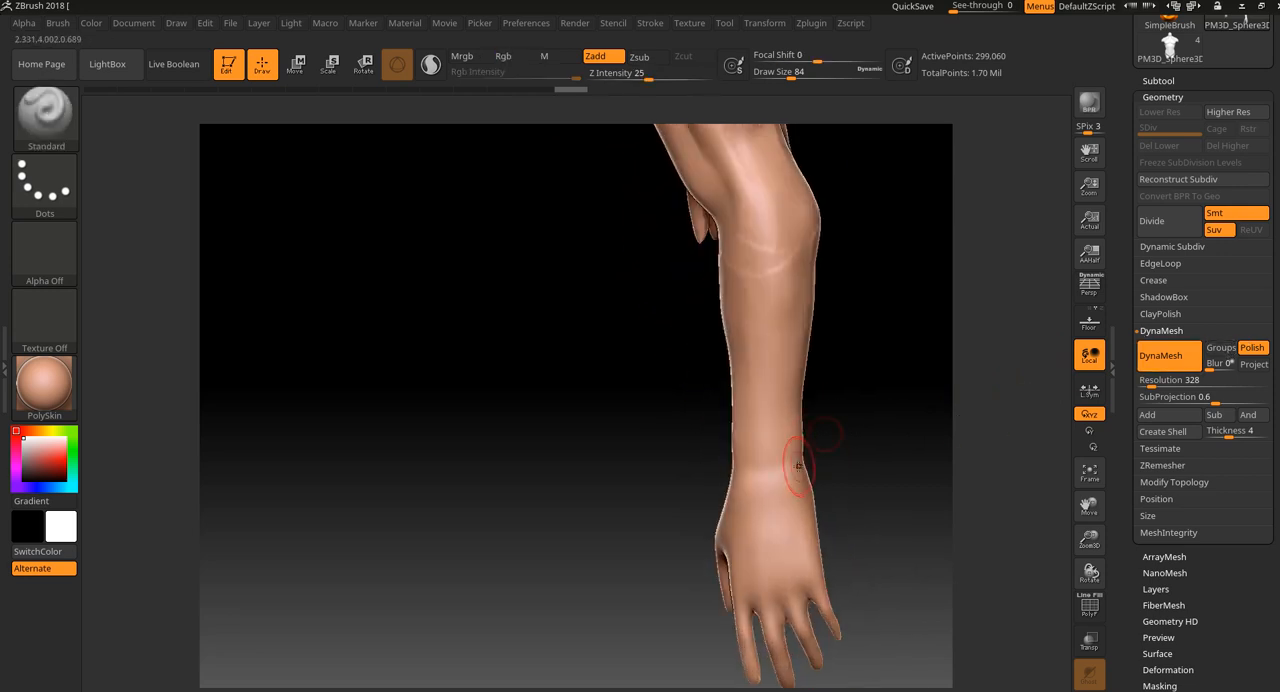
Review both fused arms from the front and lightly smooth the upper arm surface.
left_click_drag(843, 434, 568, 430, "alt")
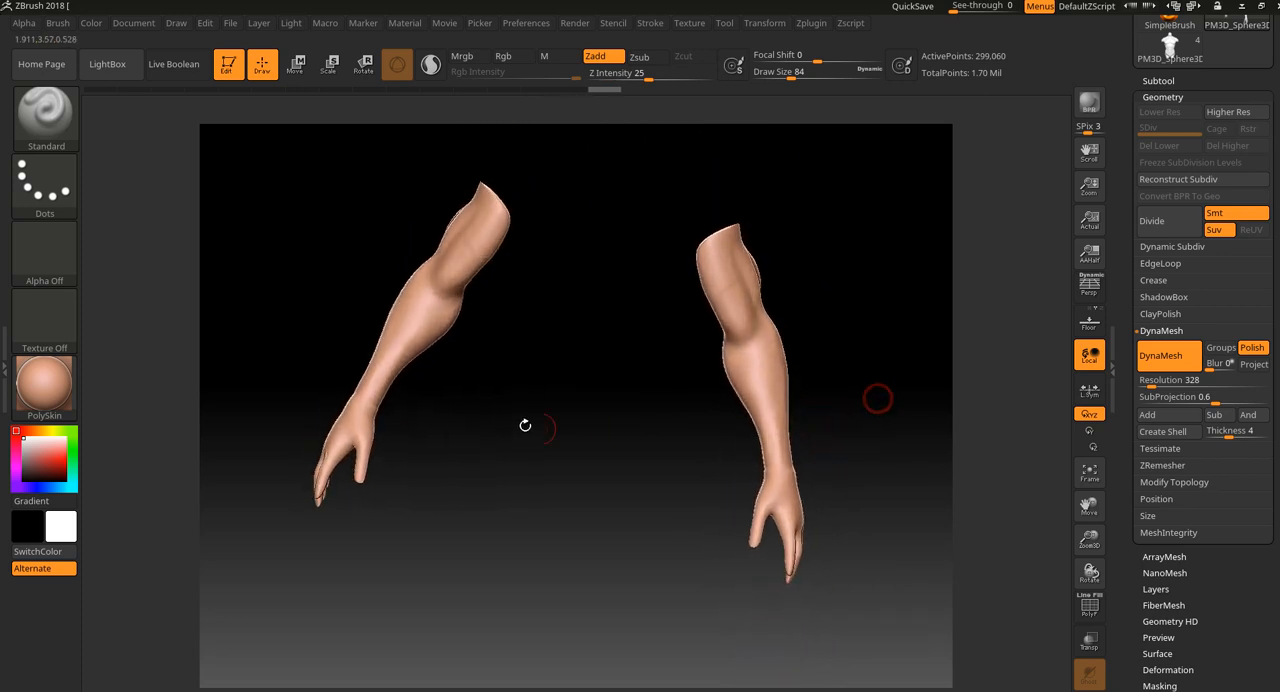
left_click_drag(877, 379, 797, 389)
key("ctrl+shift")
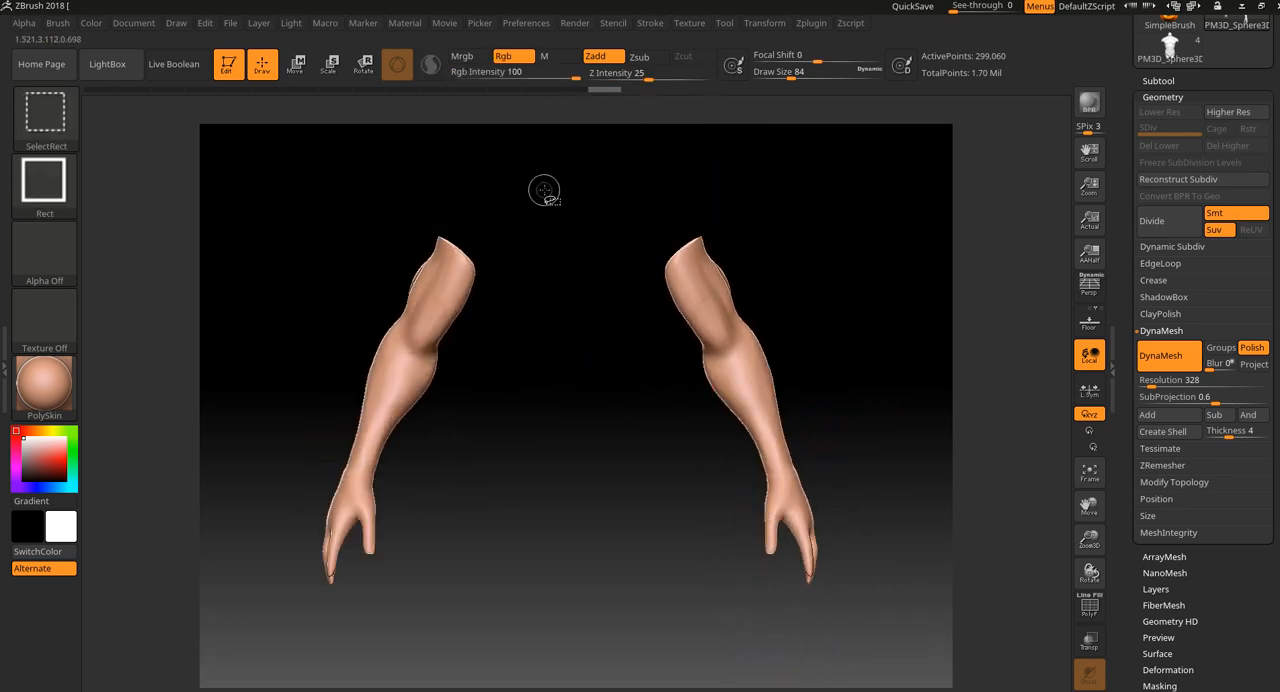
mouse_move(451, 494)
left_mouse_down()
mouse_move(523, 492)
mouse_move(606, 460)
left_mouse_up()
left_click_drag(674, 437, 694, 306)
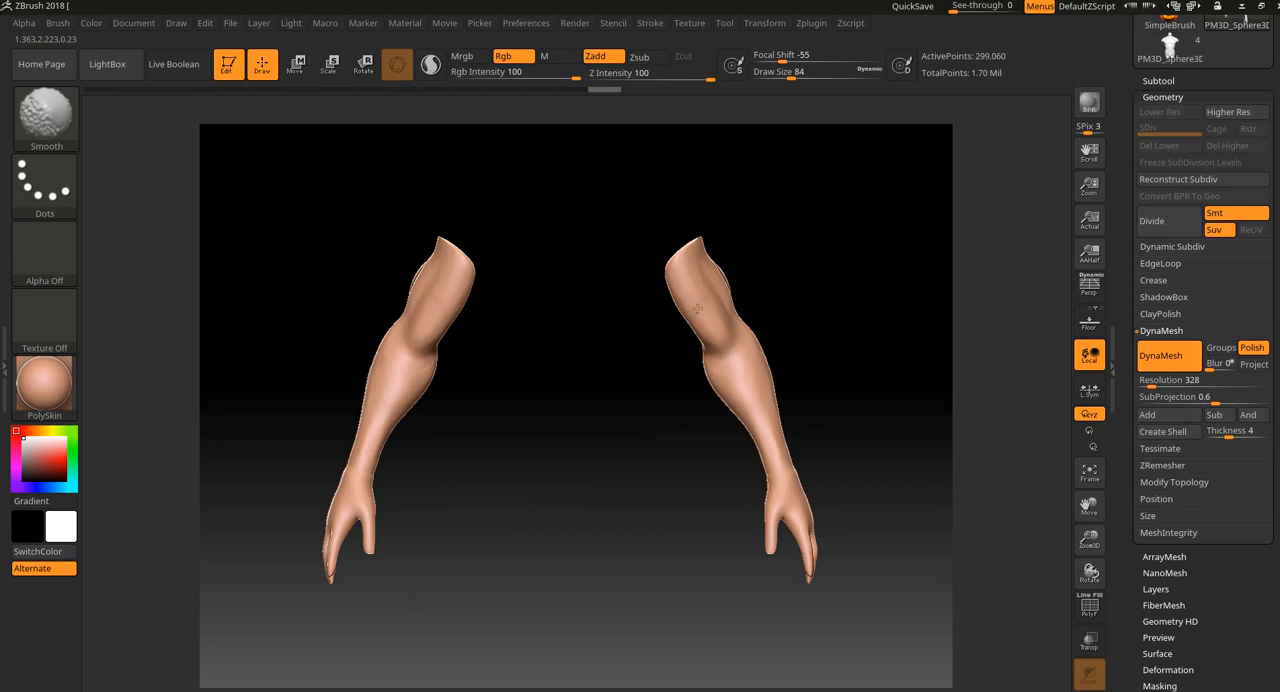
Hide the fused PM3D_Sphere3D1_2 arms, select the duplicate PM3D_Sphere3D1_3 arms, and show them with the sample_09 hands.
left_click(1172, 82)
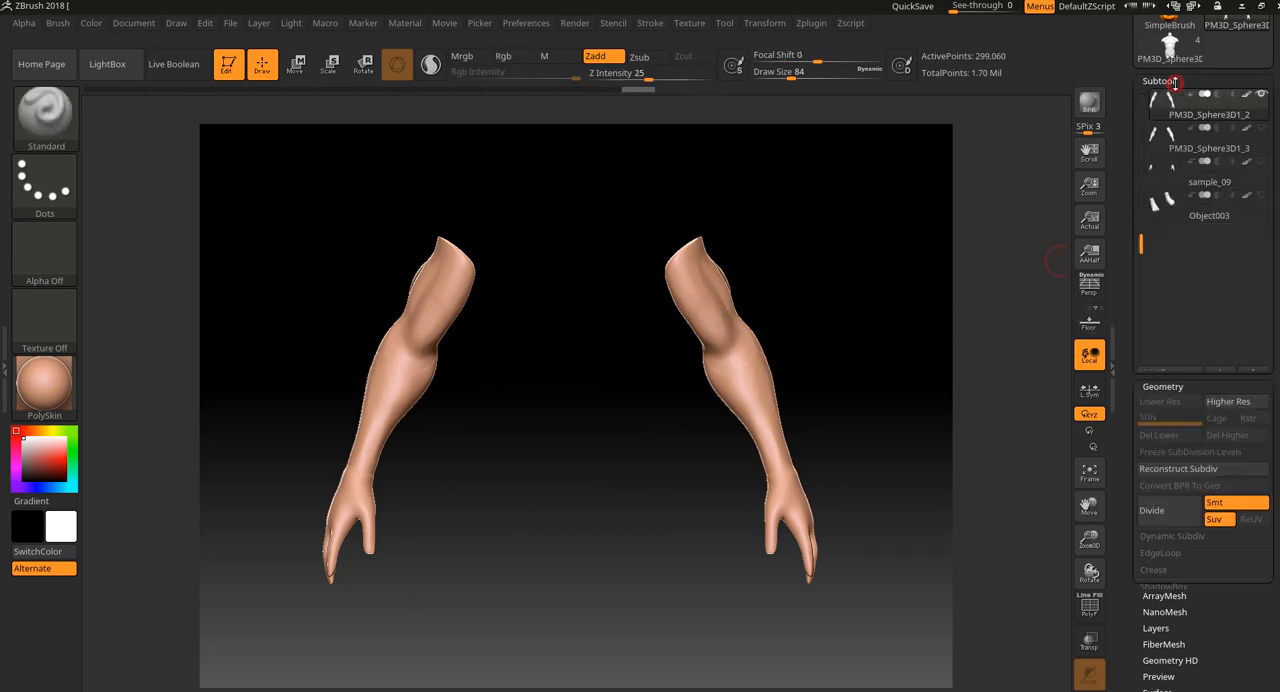
mouse_move(1242, 98)
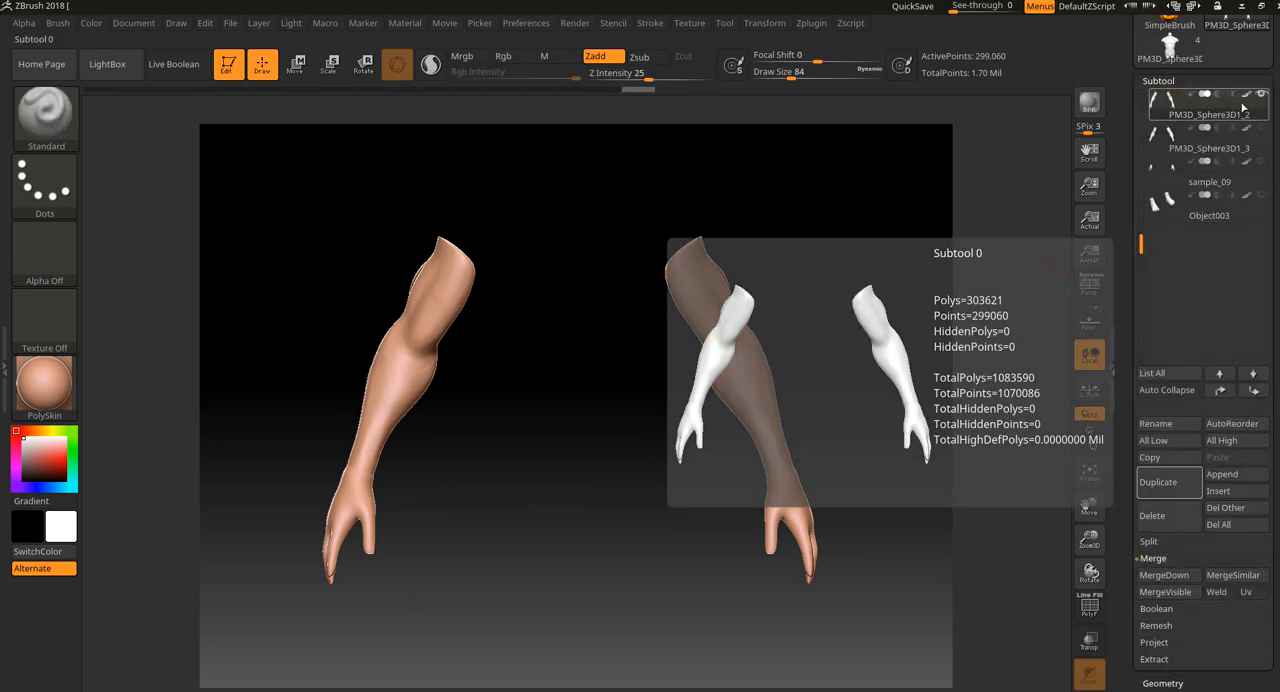
left_click(1262, 136)
left_click(1263, 95)
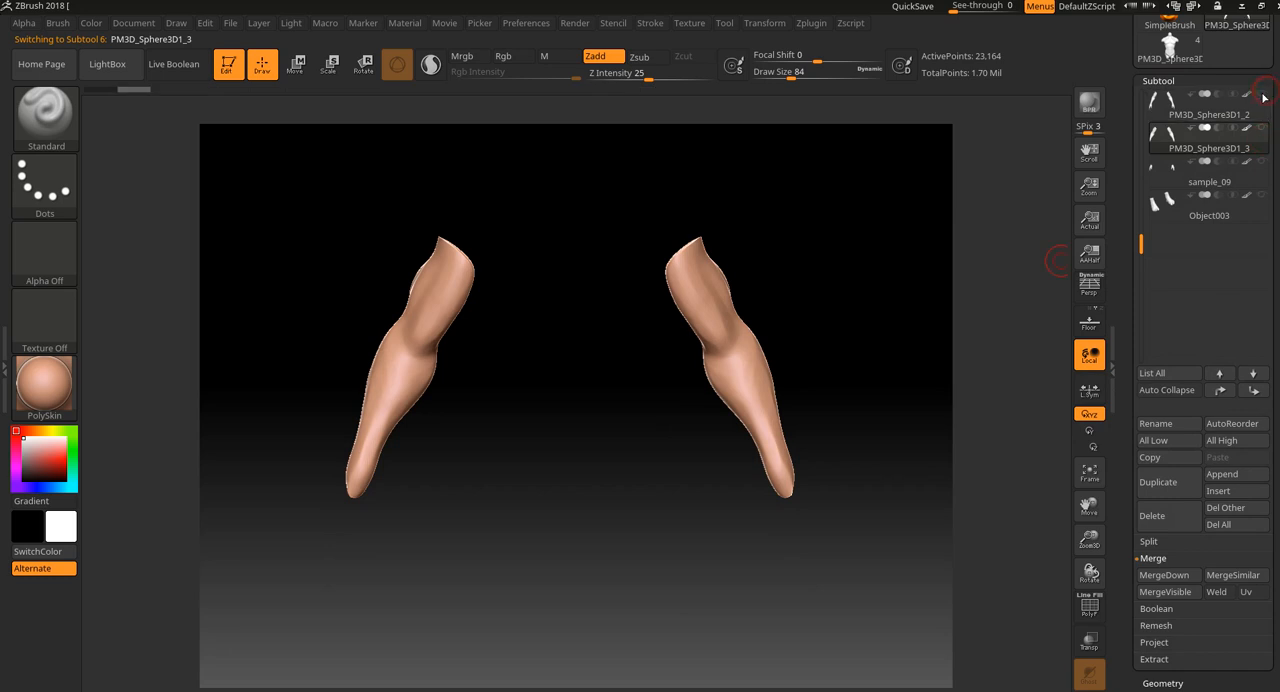
mouse_move(1262, 137)
left_click(1262, 162)
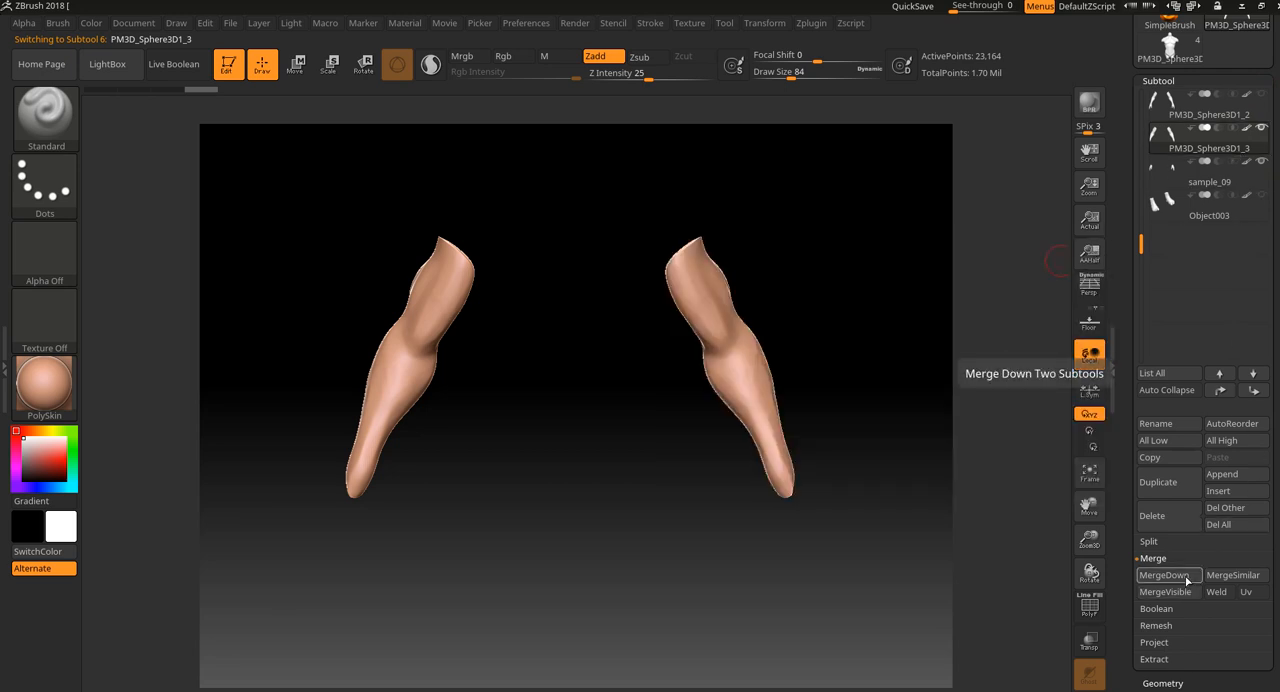
Turn on Live Boolean for the separate arms and hands, and leave Solo mode to view them with the whole body.
scroll(1249, 507, "down", 3)
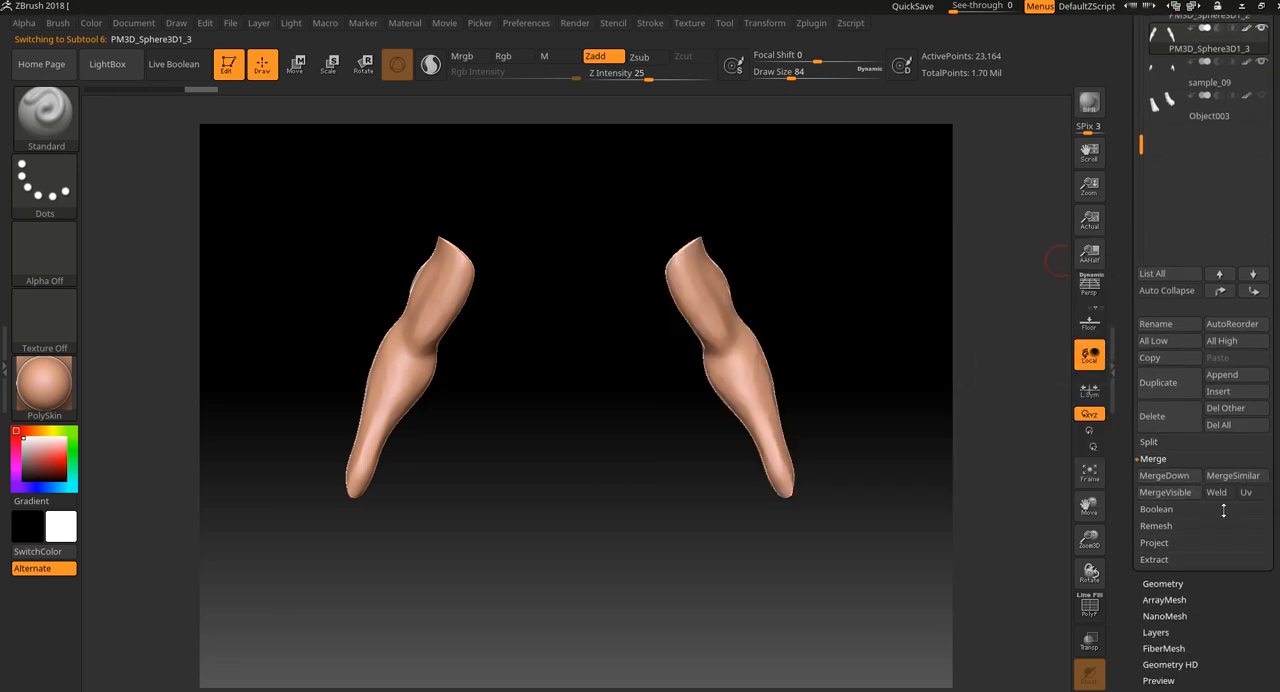
left_click(1188, 510)
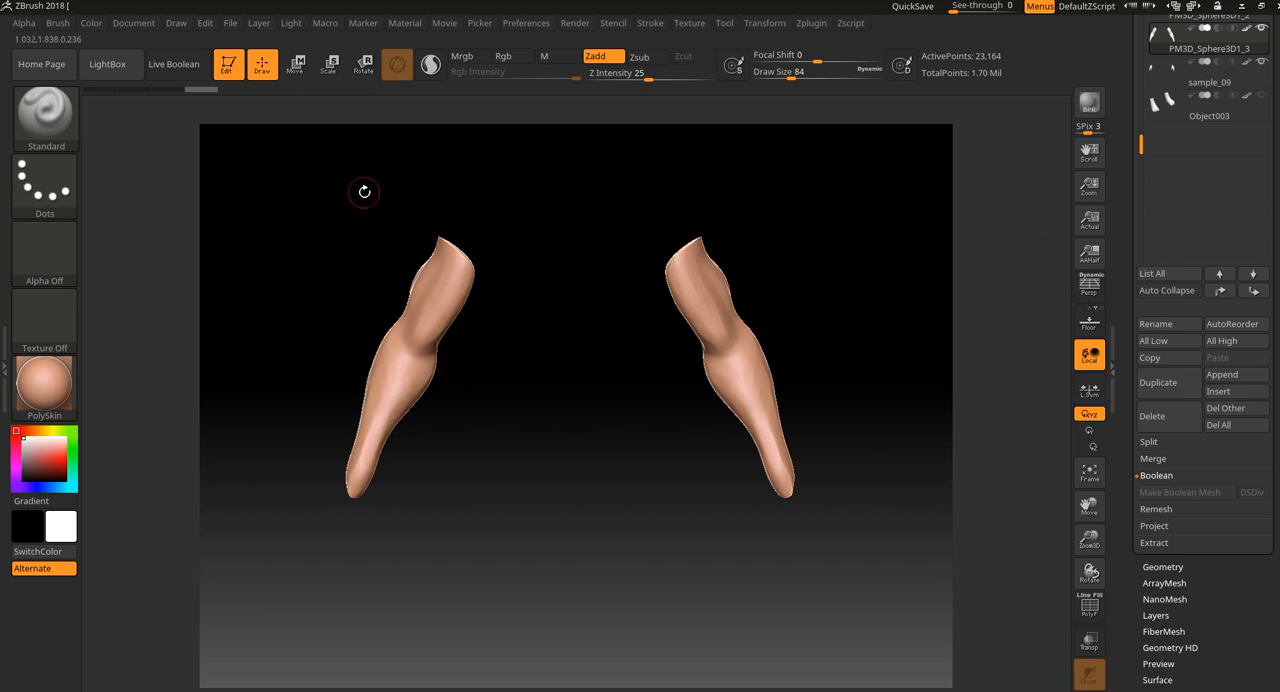
left_click(176, 66)
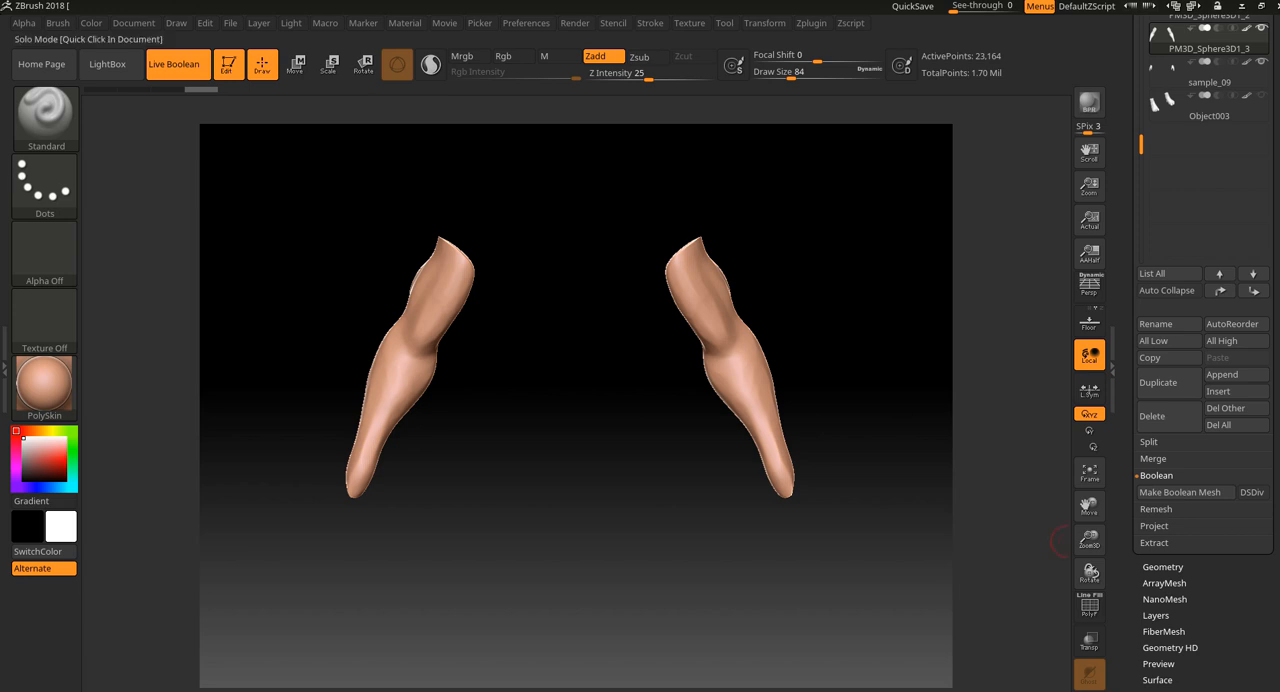
left_click(1089, 675)
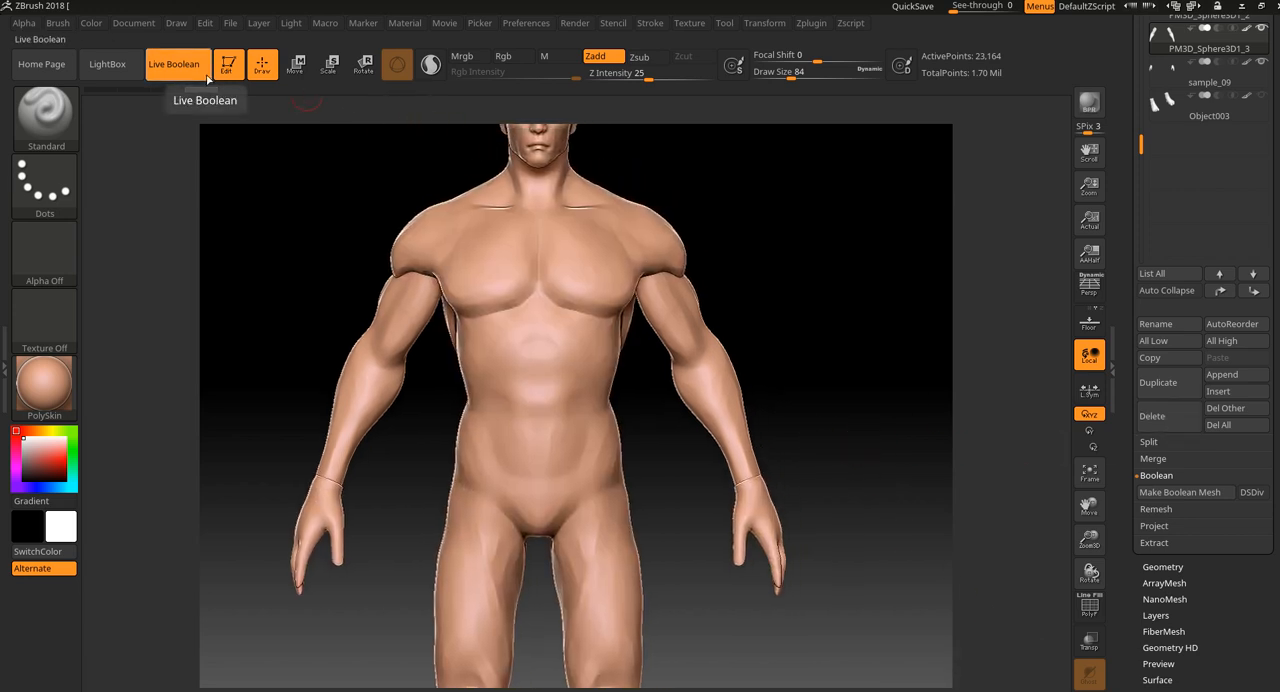
left_click_drag(886, 365, 855, 369)
key("f")
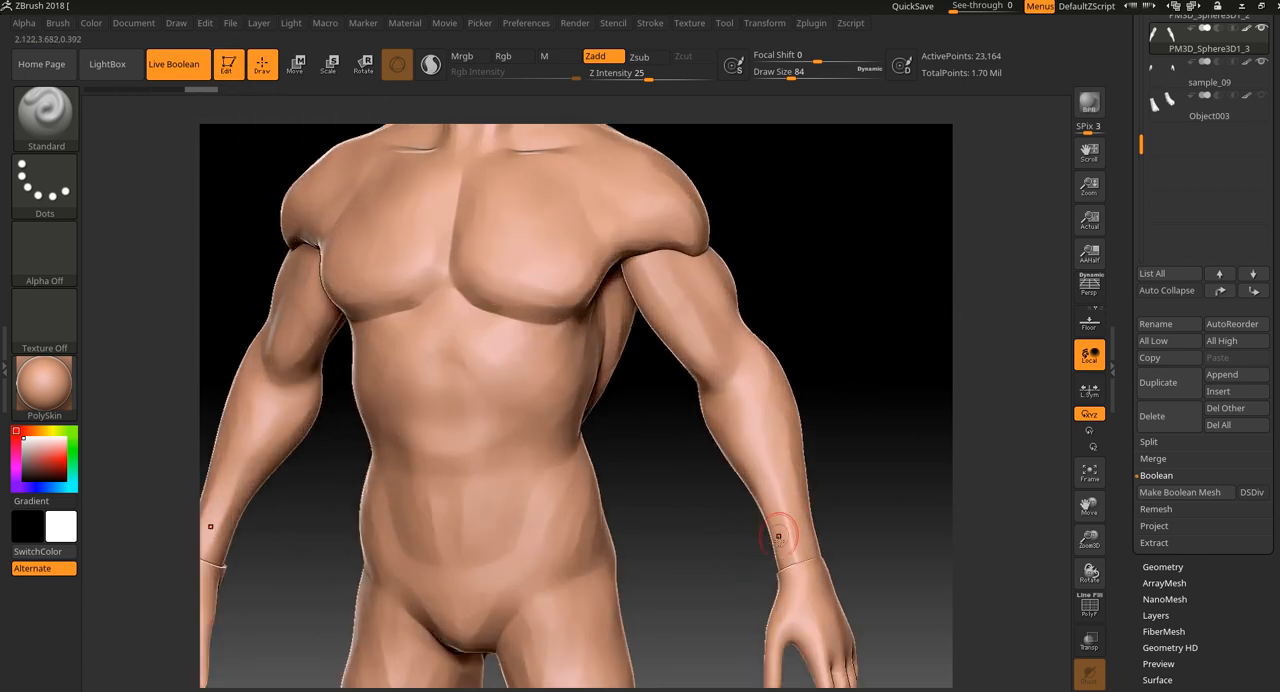
Turn Live Boolean off and back on to check when Make Boolean Mesh is available.
left_click_drag(855, 519, 809, 434)
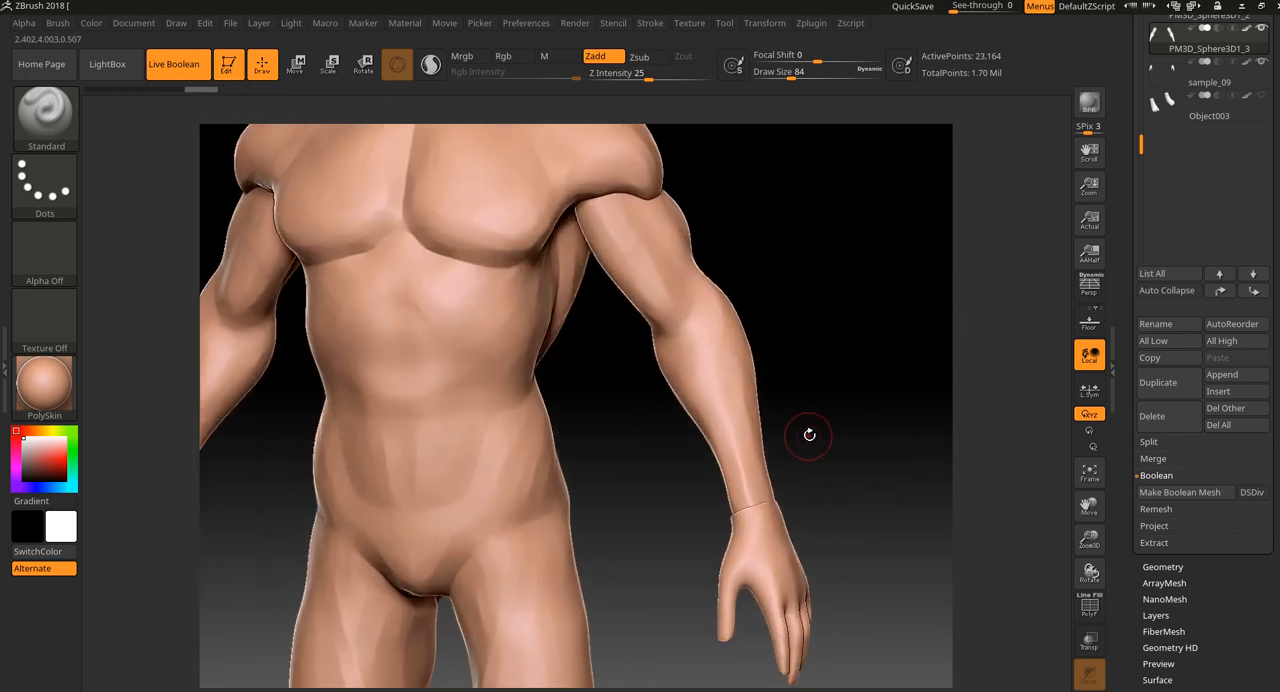
left_click(1190, 494)
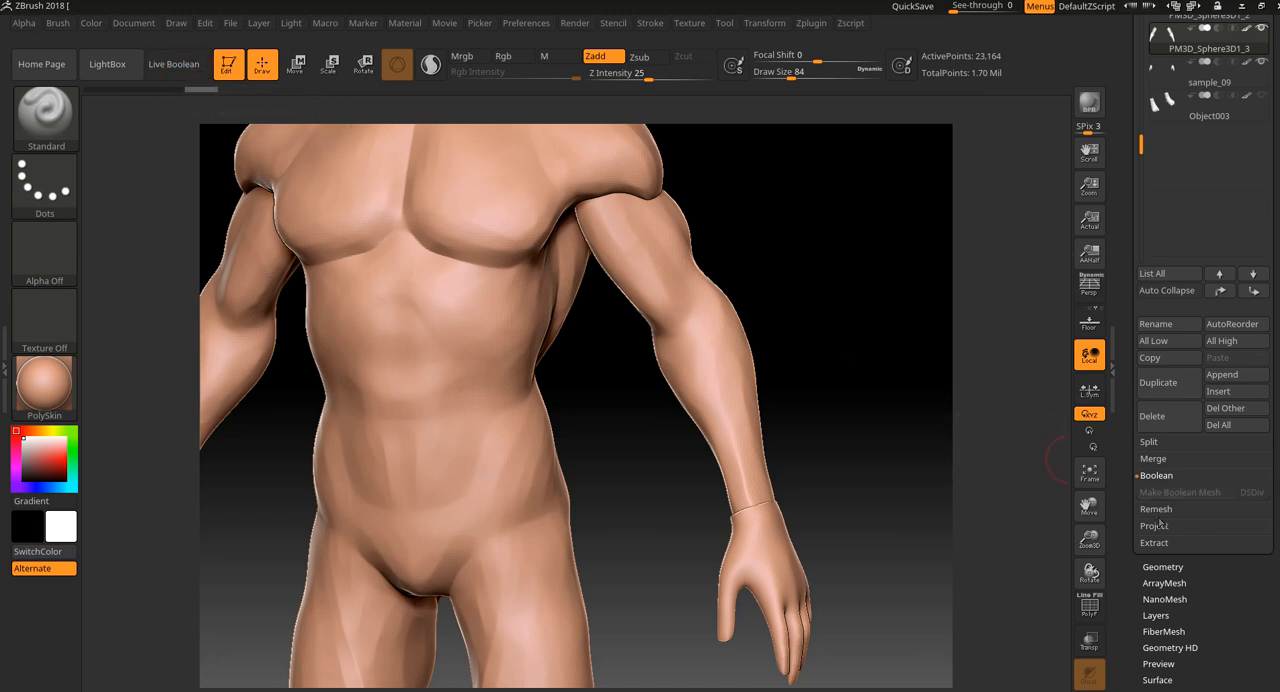
left_click(178, 66)
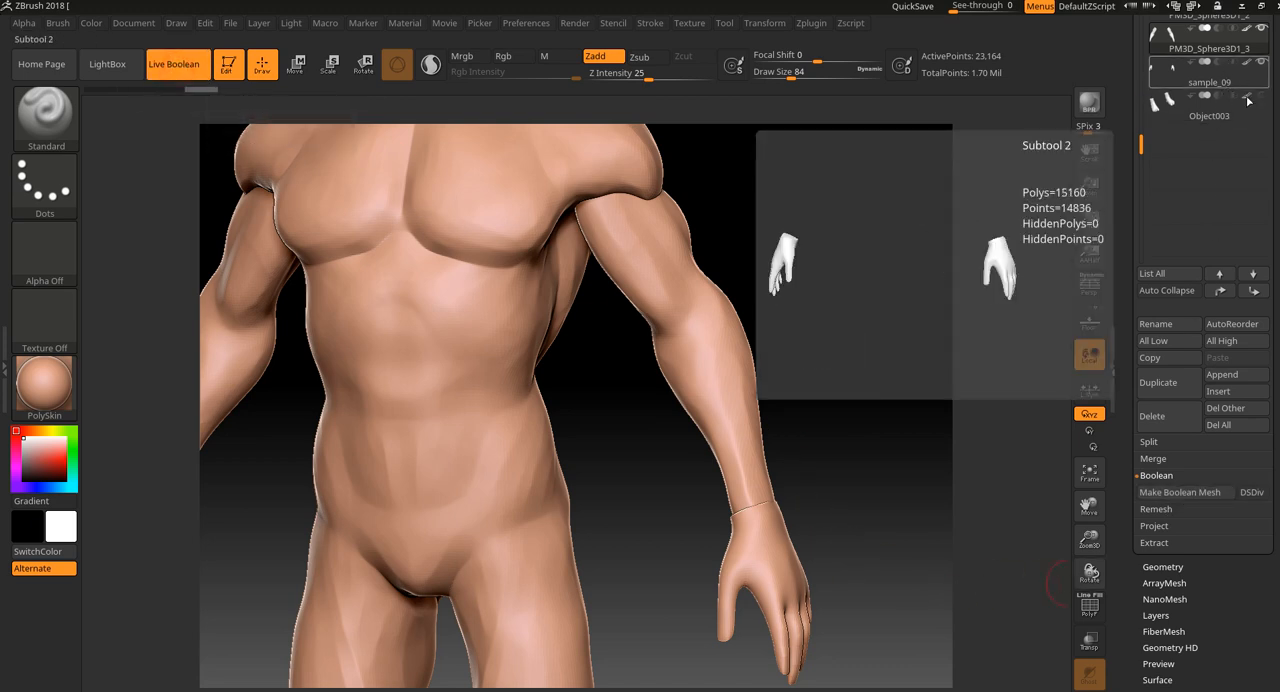
Hide the body and head subtools, keep the PM3D_Sphere3D1_3 arms and sample_09 hands visible, and make a Boolean mesh.
left_click_drag(1141, 145, 1141, 24)
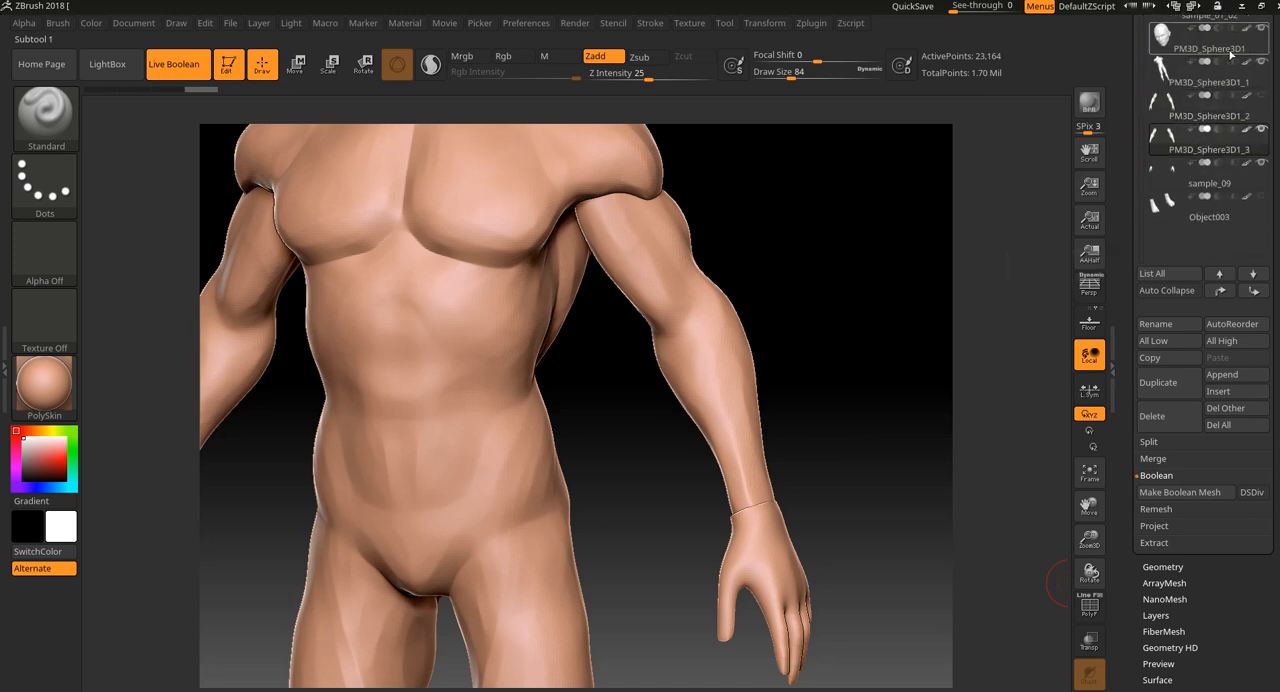
left_click(1261, 30)
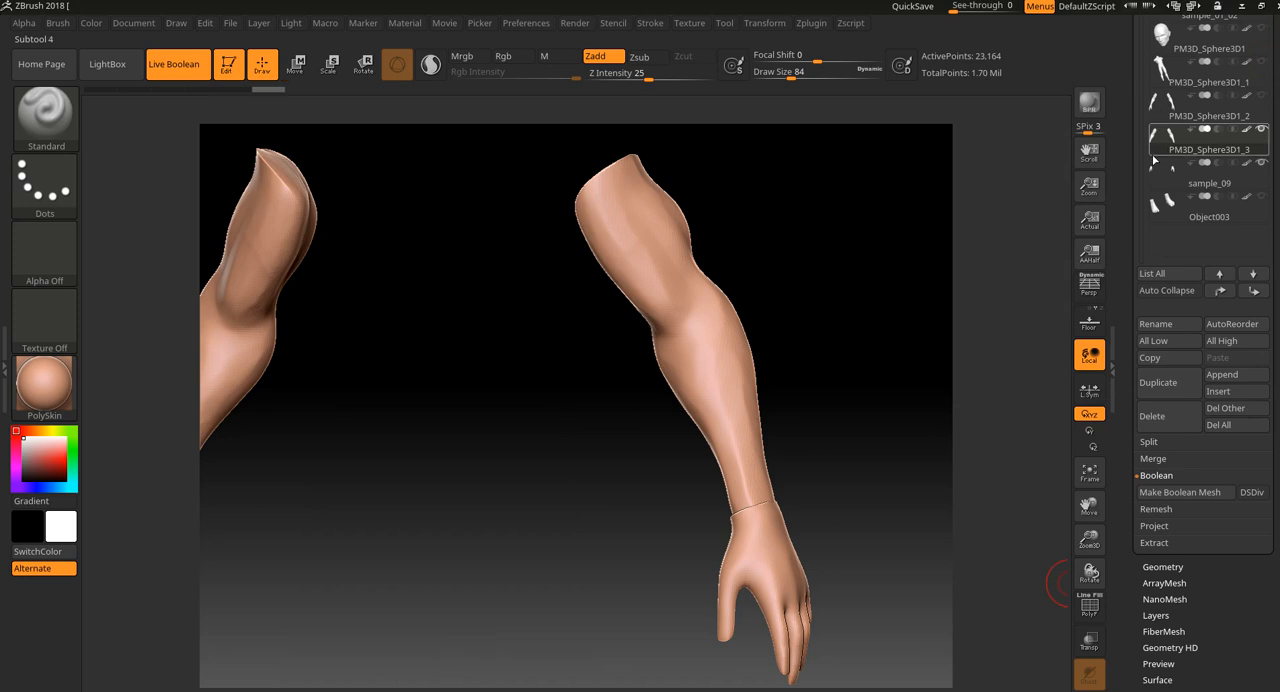
left_click_drag(1275, 20, 1275, 171)
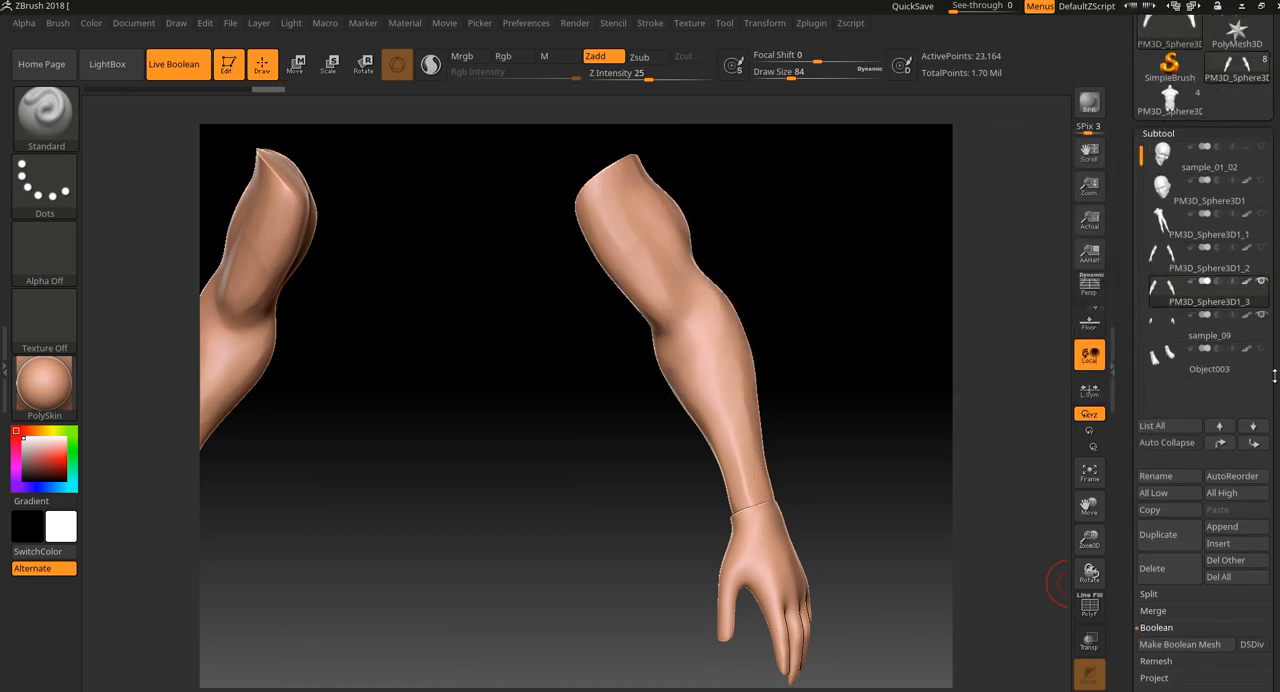
left_click_drag(1274, 378, 1274, 184)
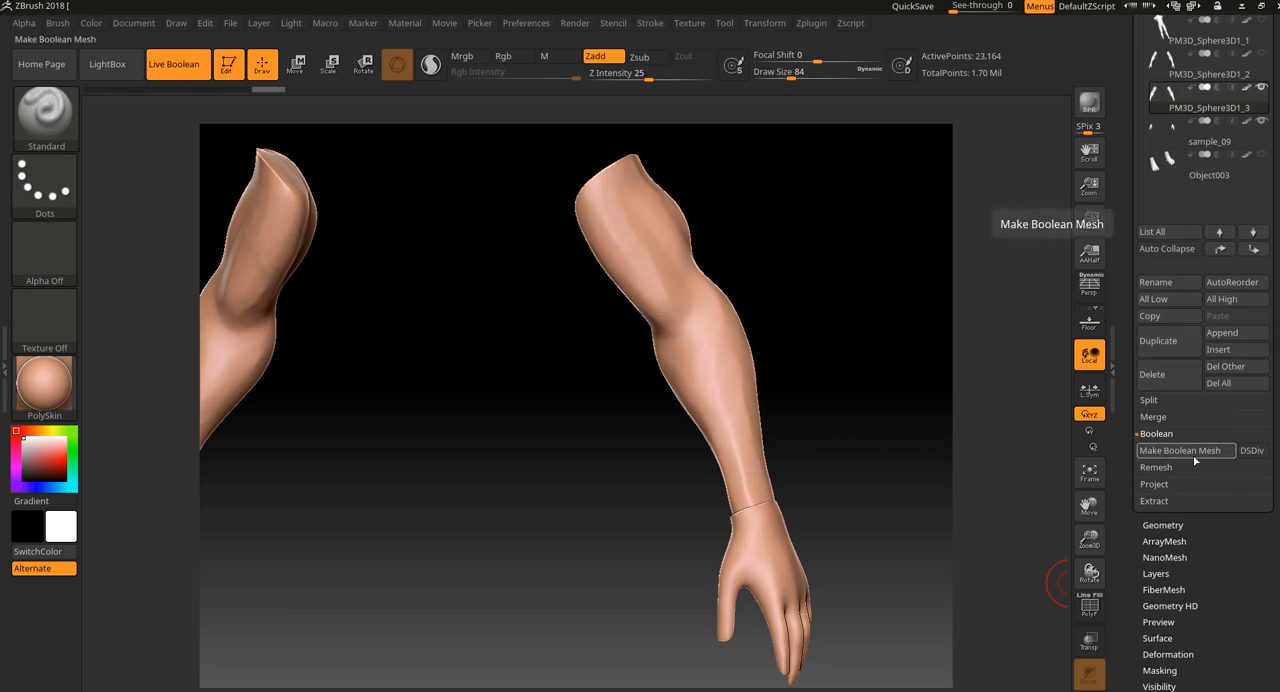
left_click(1192, 451)
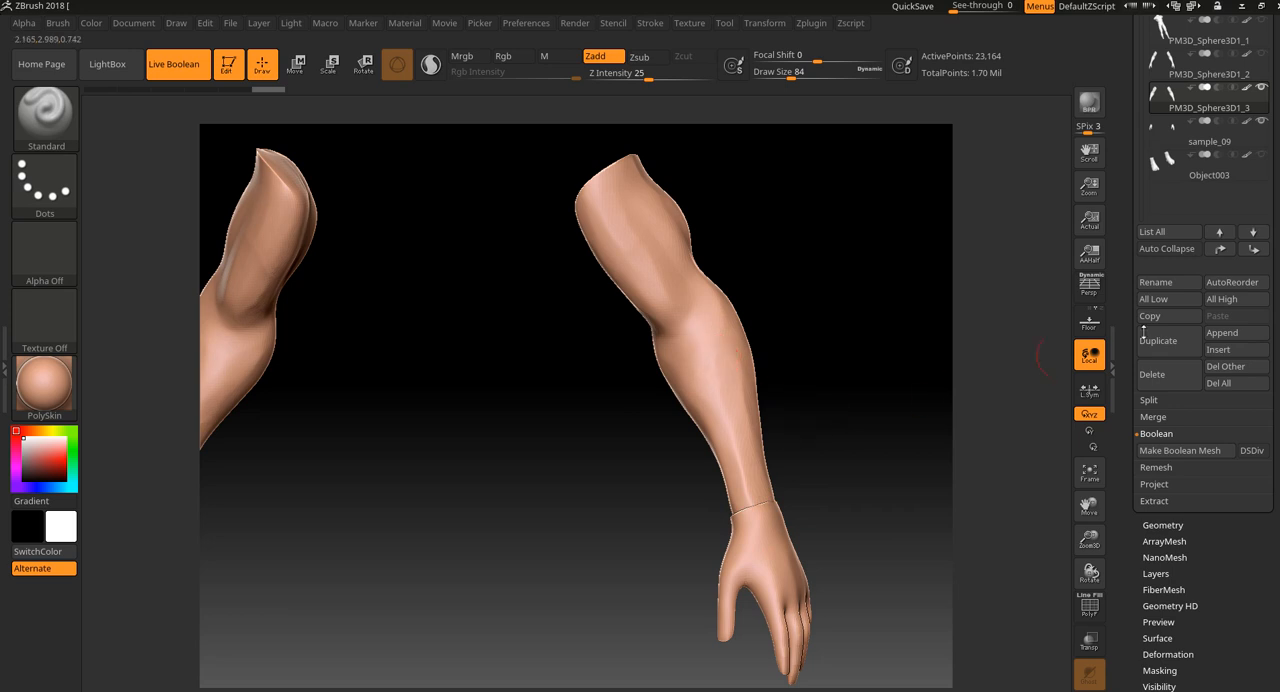
Hide the sample_10 spheres subtool and switch to the UMesh_sample_10 Boolean result.
scroll(1250, 200, "up", 5)
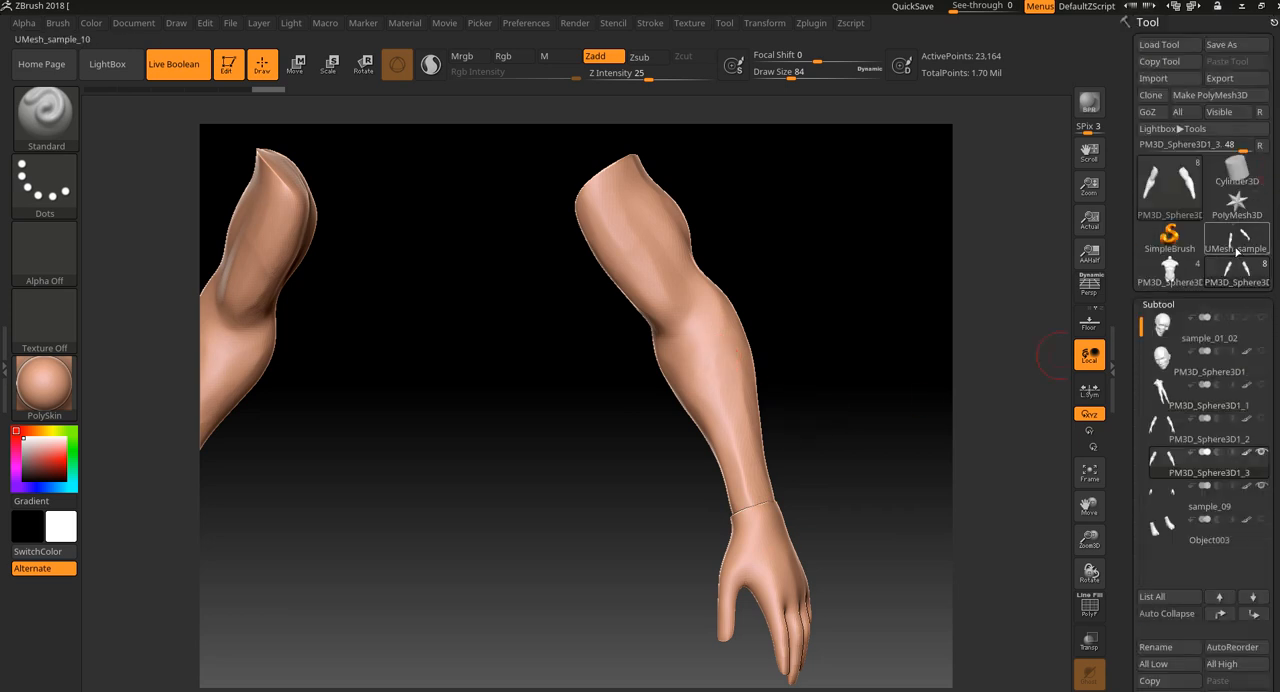
mouse_move(1238, 238)
mouse_move(1237, 282)
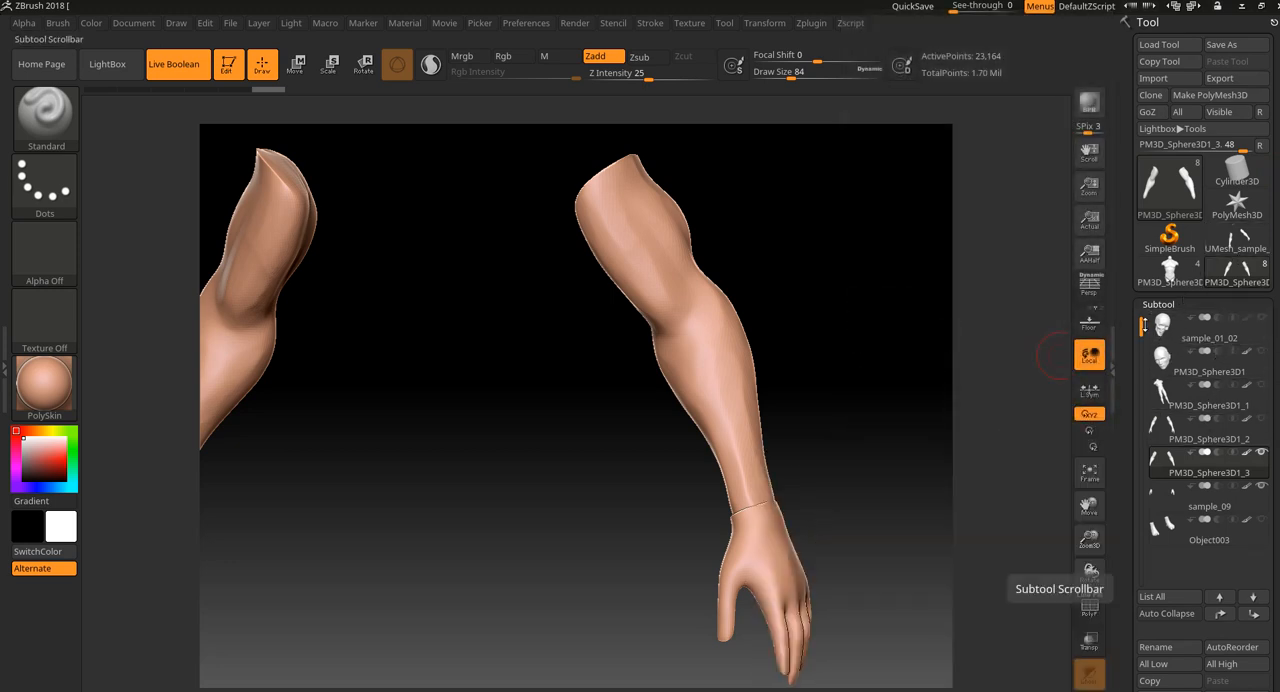
scroll(1145, 326, "up", 1)
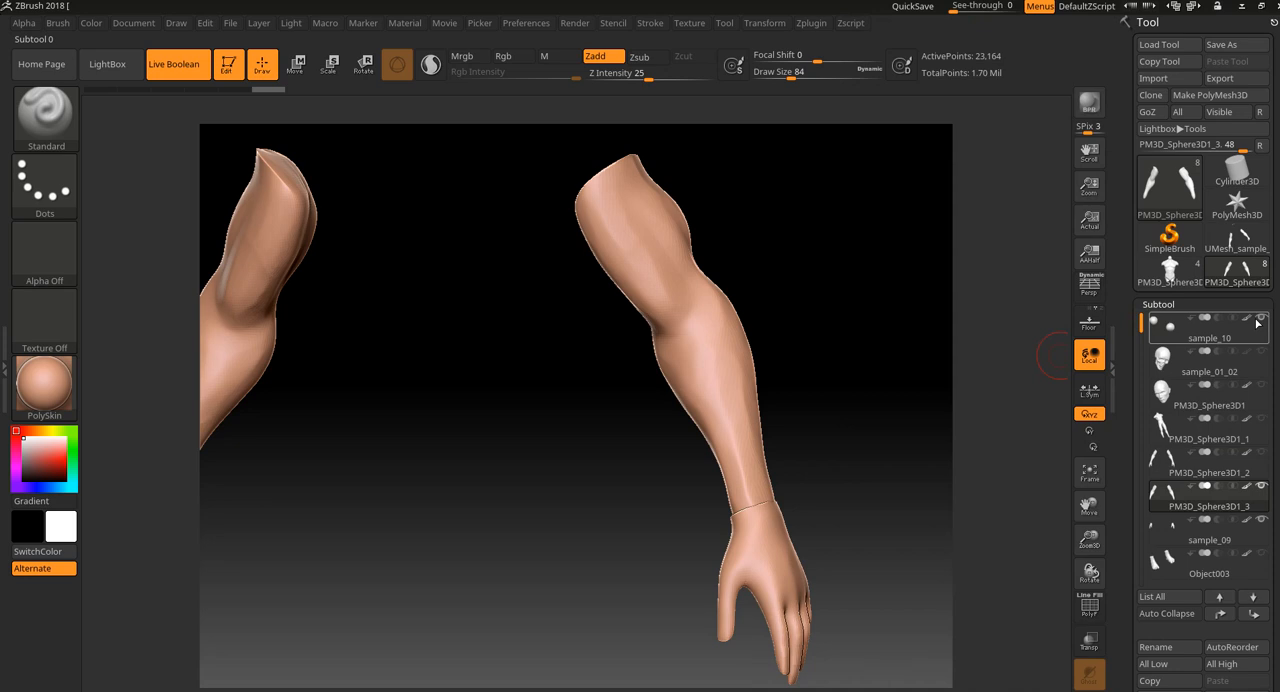
mouse_move(1258, 322)
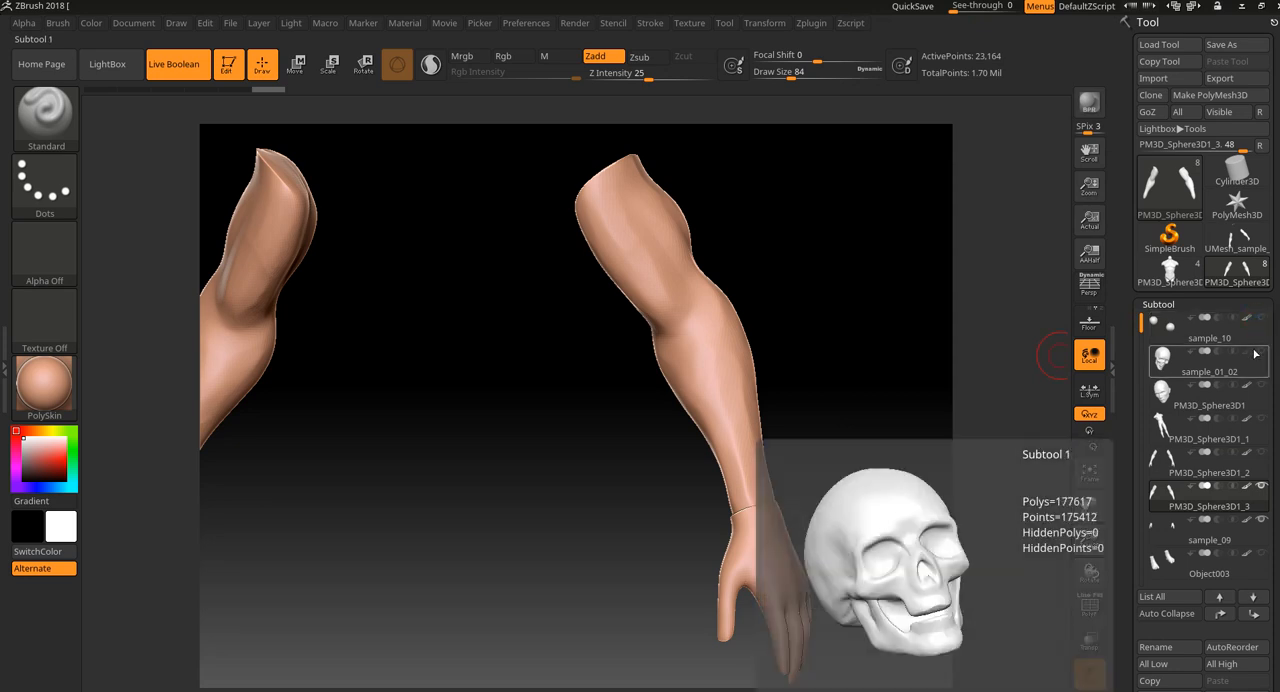
left_click(1229, 237)
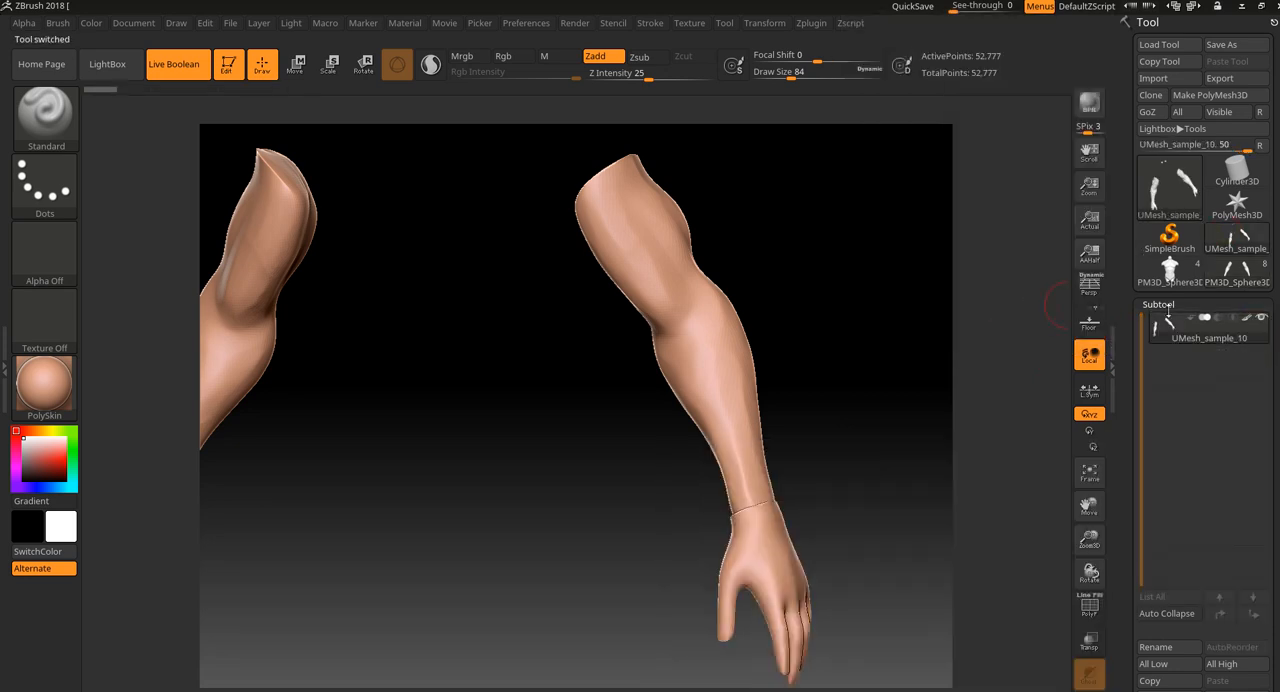
Isolate the arms and hands in UMesh_sample_10 and delete the hidden leftover spheres from the mesh.
key("f")
mouse_move(815, 333)
left_mouse_down()
mouse_move(828, 336)
mouse_move(829, 303)
mouse_move(837, 371)
mouse_move(826, 380)
mouse_move(954, 509)
mouse_move(806, 366)
mouse_move(808, 340)
left_mouse_up()
left_click_drag(797, 277, 846, 503, "alt")
left_click_drag(815, 308, 720, 220, "shift")
mouse_move(720, 220)
left_mouse_down("alt")
mouse_move(806, 271)
mouse_move(892, 298)
mouse_move(656, 278)
mouse_move(568, 310)
left_mouse_up("alt")
left_click_drag(1273, 559, 1263, 428)
left_click(1160, 479)
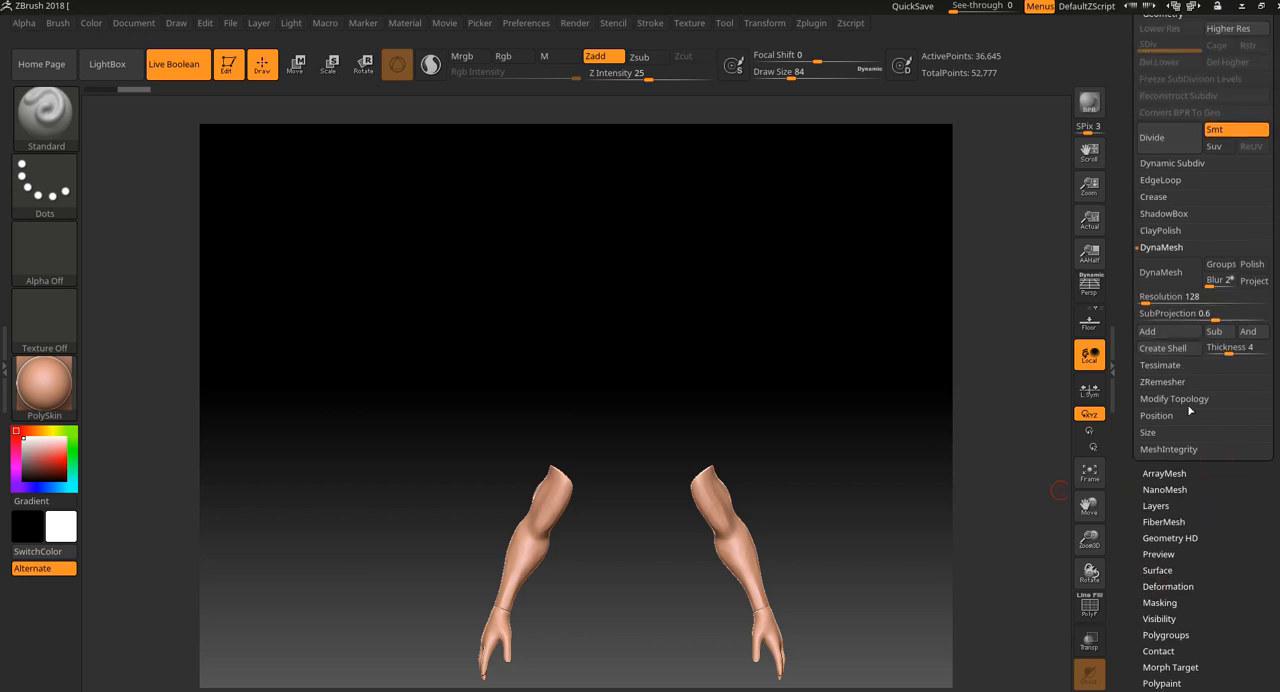
left_click(1174, 399)
left_click(1161, 364)
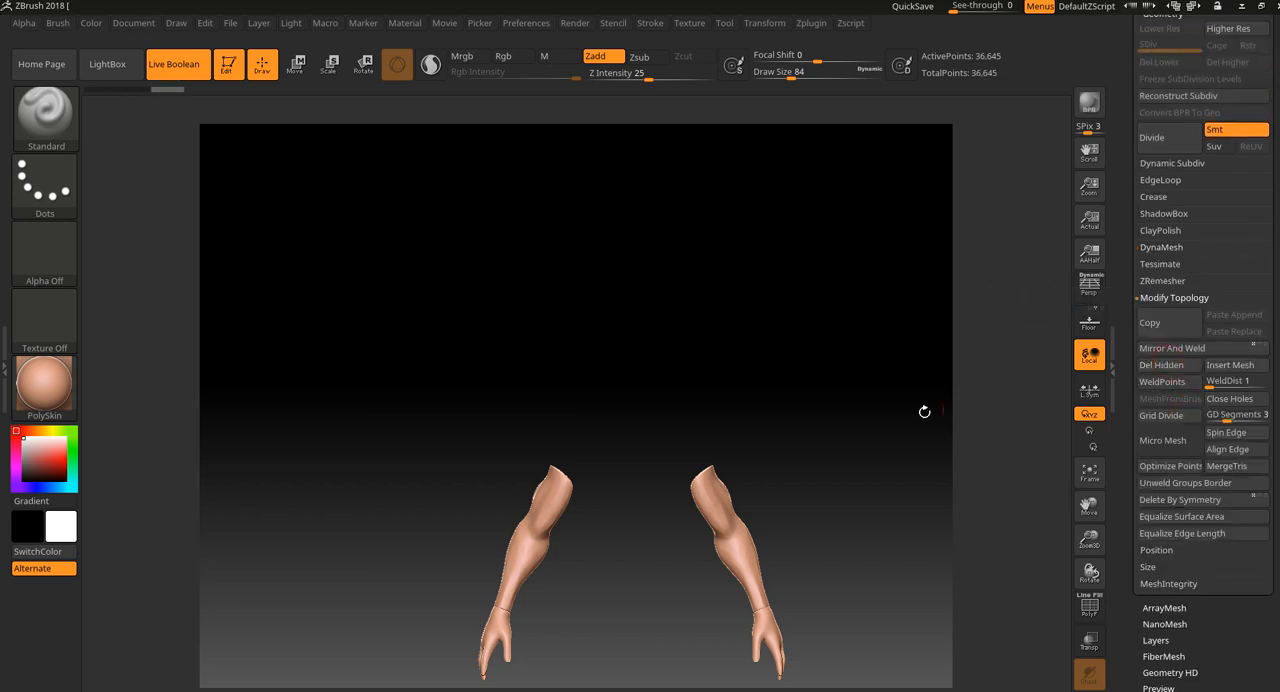
Examine the wrist seam up close, isolate its thin strip of polygons, and show the whole mesh again.
left_click_drag(925, 411, 788, 363, "alt")
mouse_move(857, 449)
left_mouse_down()
mouse_move(780, 380)
mouse_move(977, 531)
mouse_move(790, 340)
mouse_move(803, 360)
mouse_move(977, 437)
mouse_move(864, 378)
left_mouse_up()
left_click_drag(776, 461, 700, 460, "shift")
key("ctrl+z")
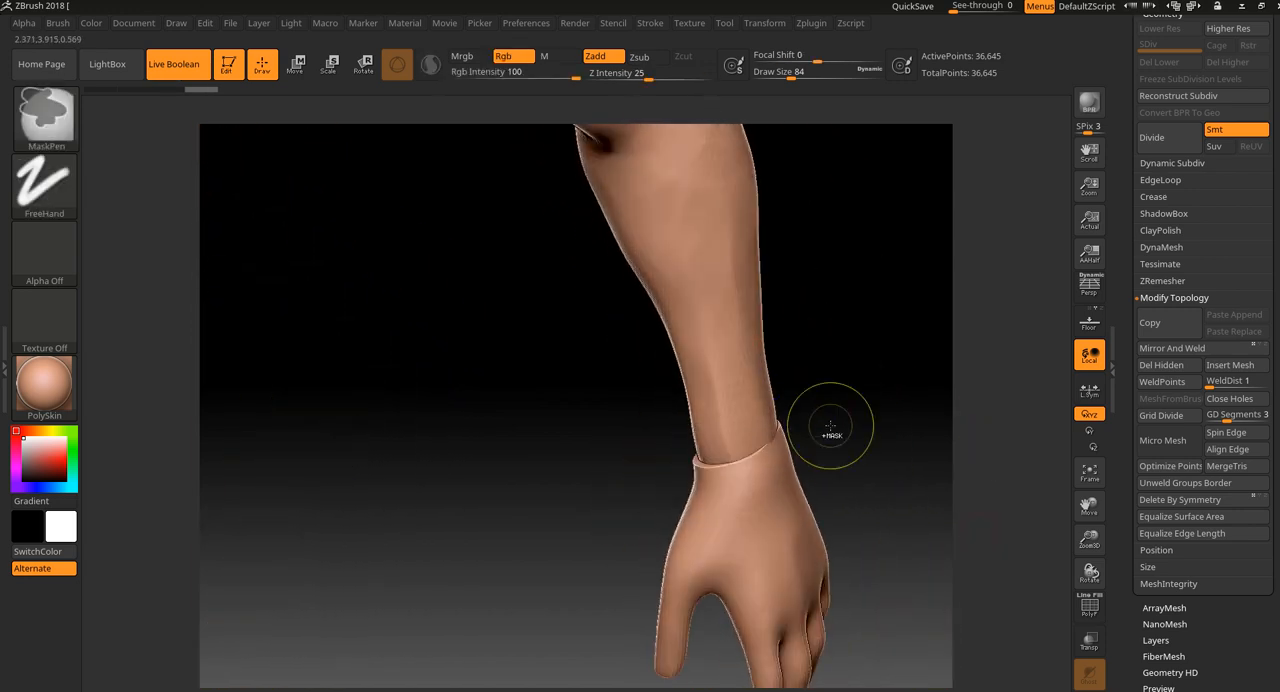
left_click_drag(816, 384, 754, 474, "ctrl+shift")
mouse_move(804, 440)
left_mouse_down()
mouse_move(889, 431)
mouse_move(866, 442)
left_mouse_up()
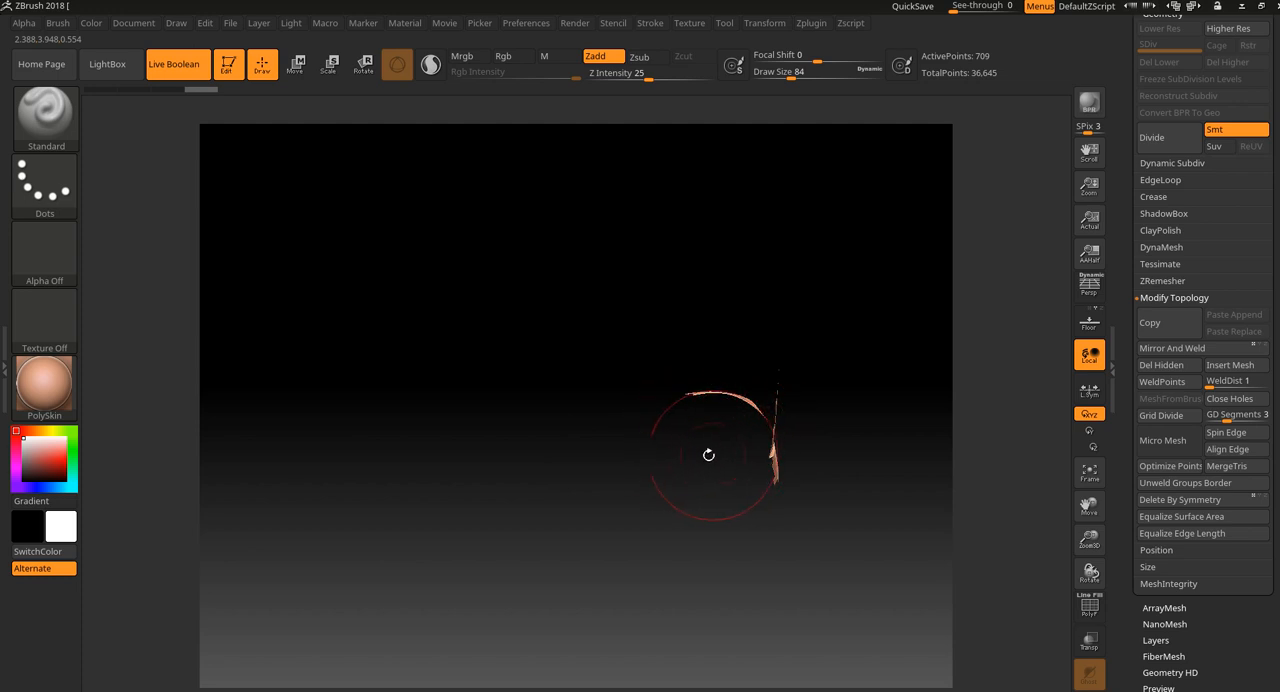
mouse_move(711, 460)
left_mouse_down()
mouse_move(746, 437)
mouse_move(899, 420)
left_mouse_up()
key("ctrl")
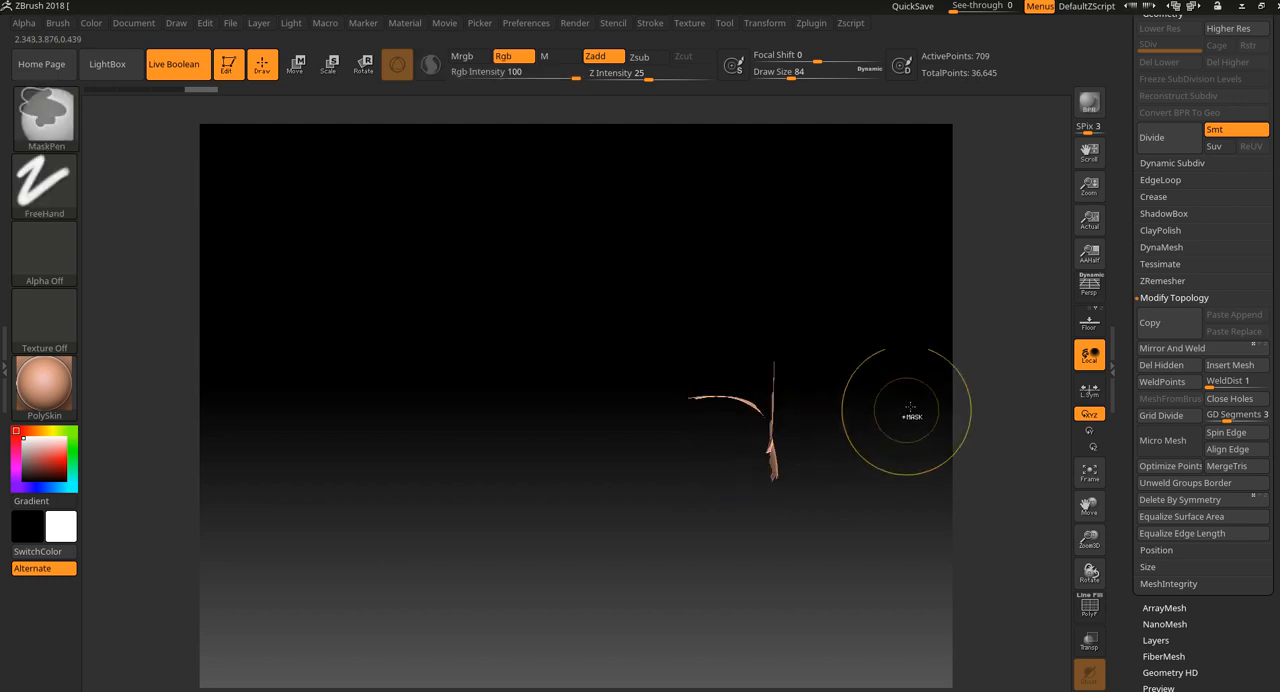
left_click(899, 420, "ctrl+shift")
Switch back to the PM3D_Sphere3D1_3 tool and turn on ghost transparency to view the forearm inside the hand.
left_click_drag(1278, 60, 1277, 367)
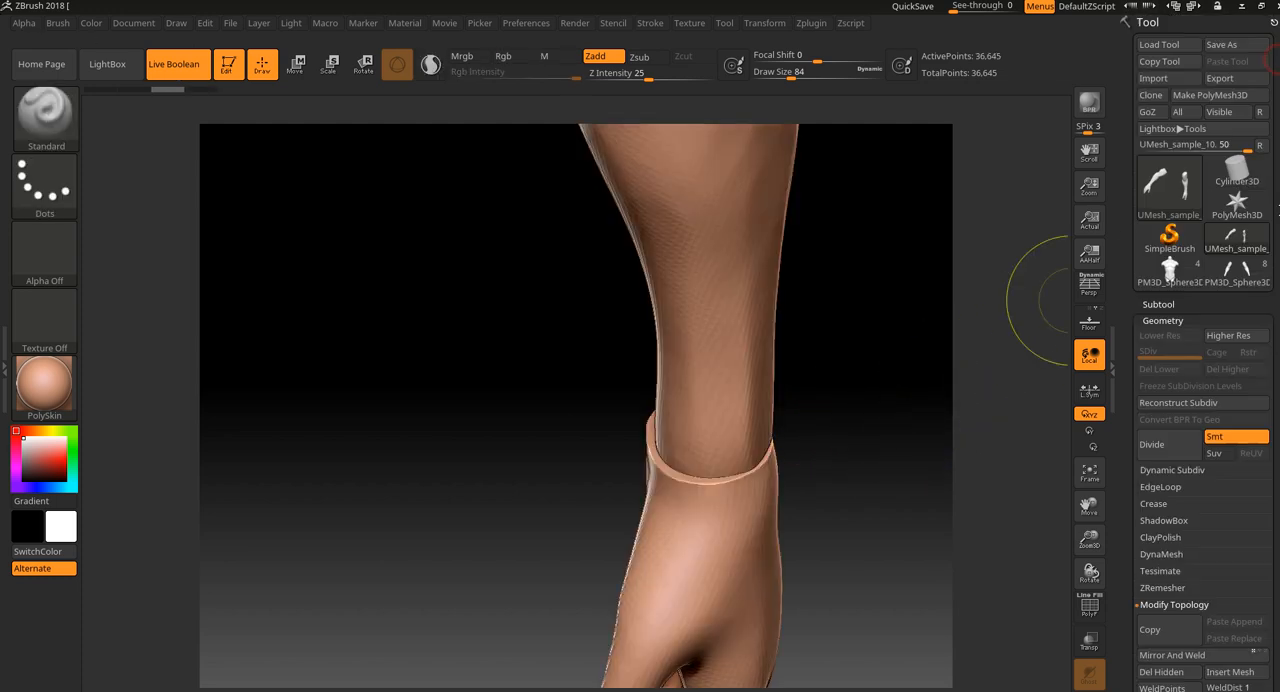
left_click(1229, 268)
left_click_drag(899, 459, 926, 344, "alt")
key("f")
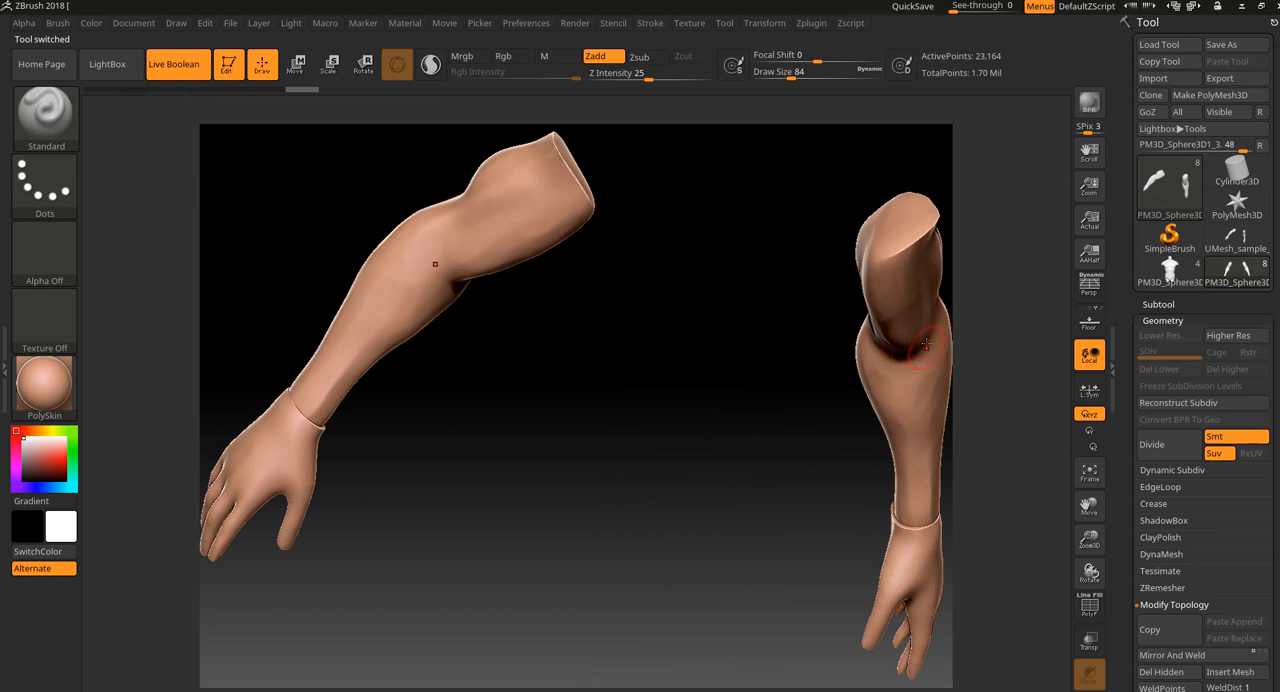
left_click_drag(989, 454, 1045, 540, "shift")
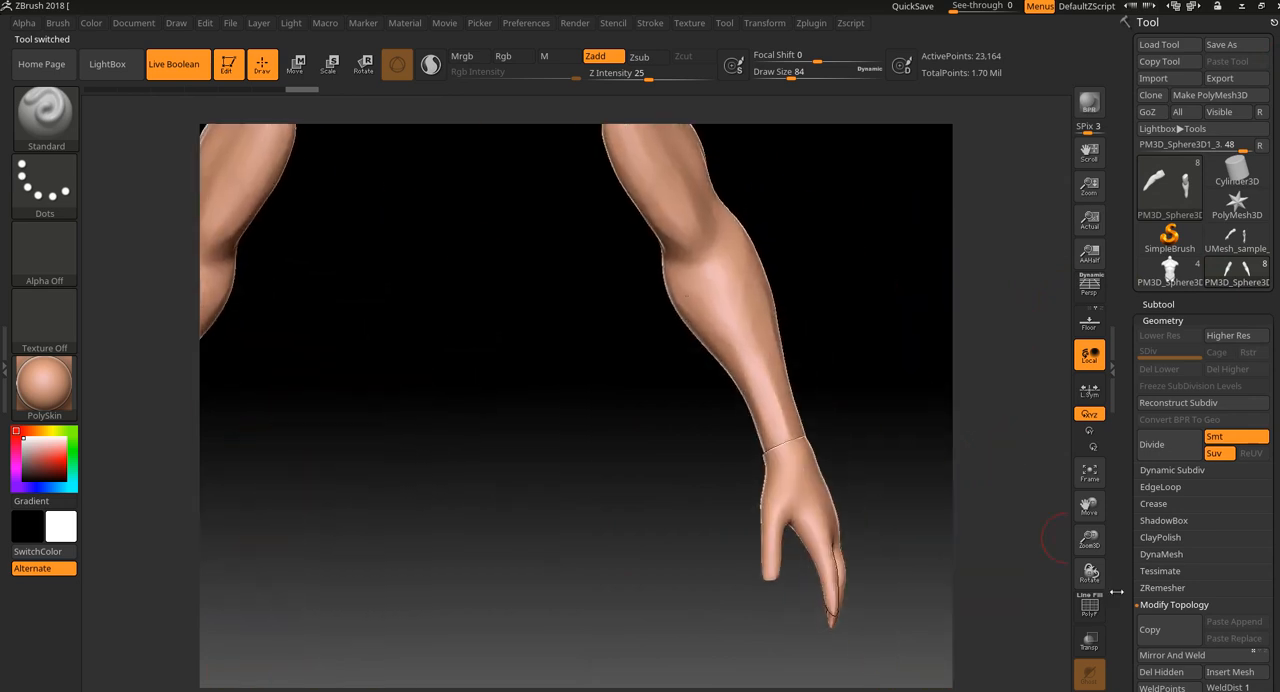
left_click(1180, 306)
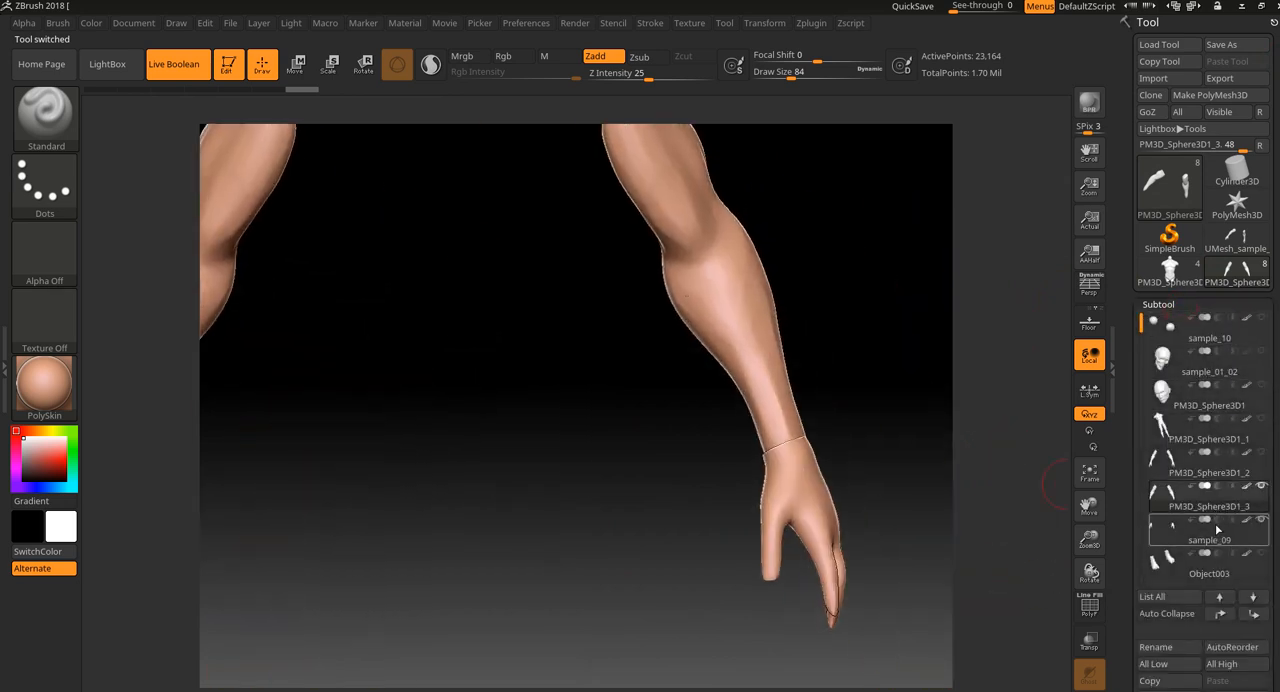
left_click(1088, 643)
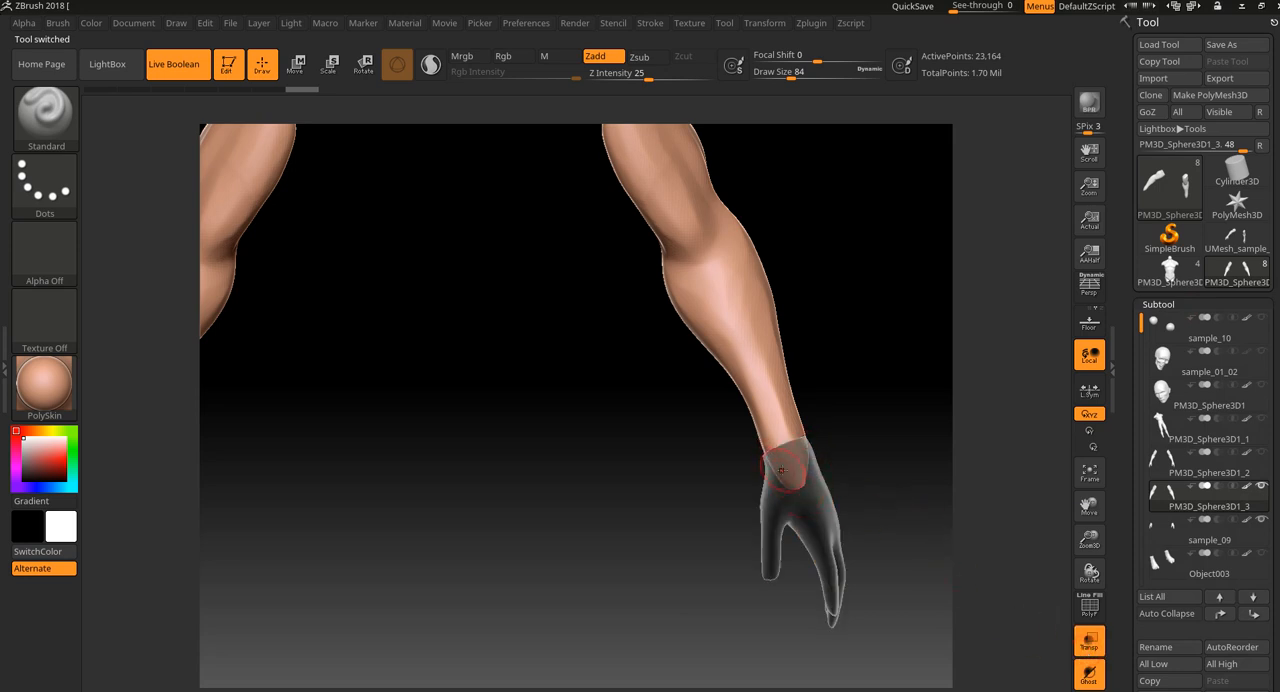
Switch to the UMesh_sample_10 tool and append a Sphereinder3D as a new subtool.
left_click(1250, 247)
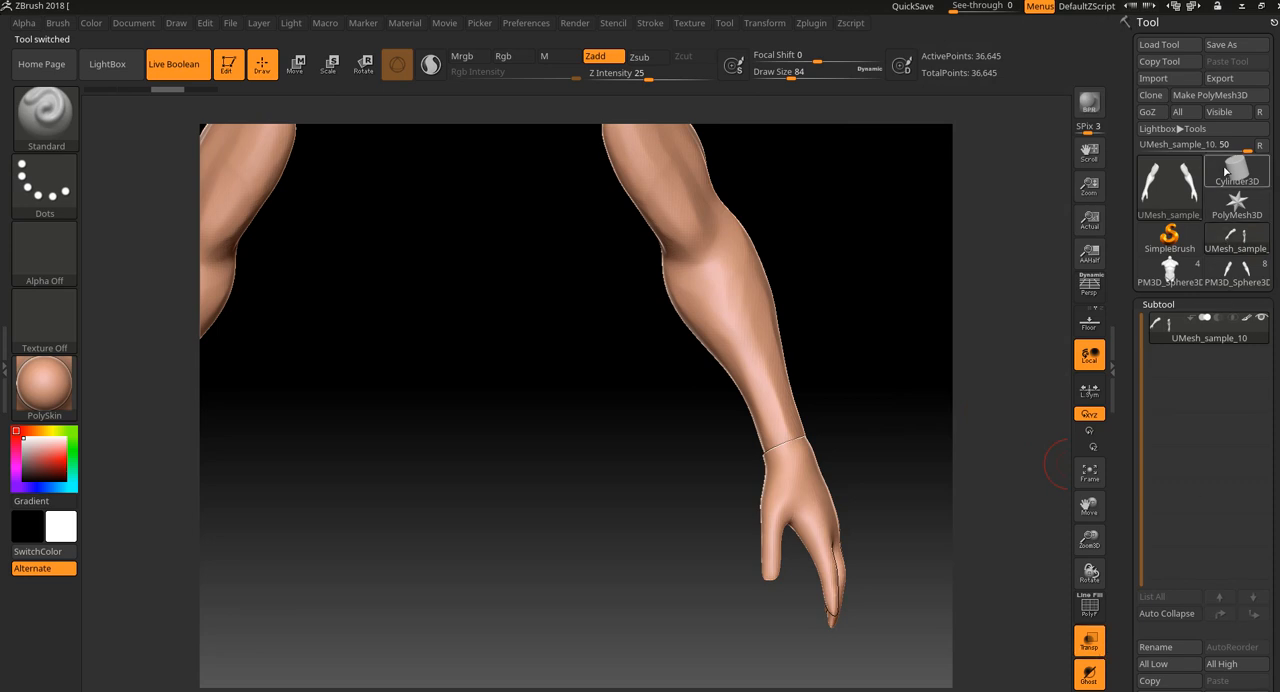
left_click_drag(899, 436, 897, 438)
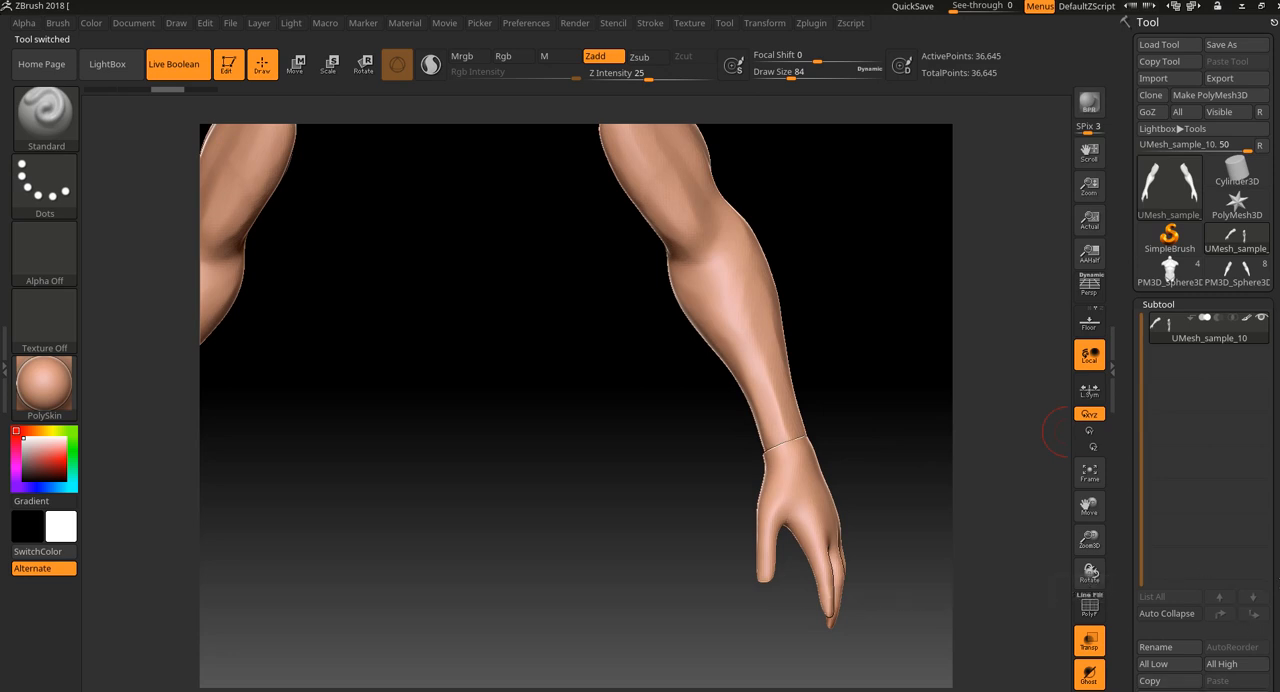
scroll(1276, 582, "down", 1)
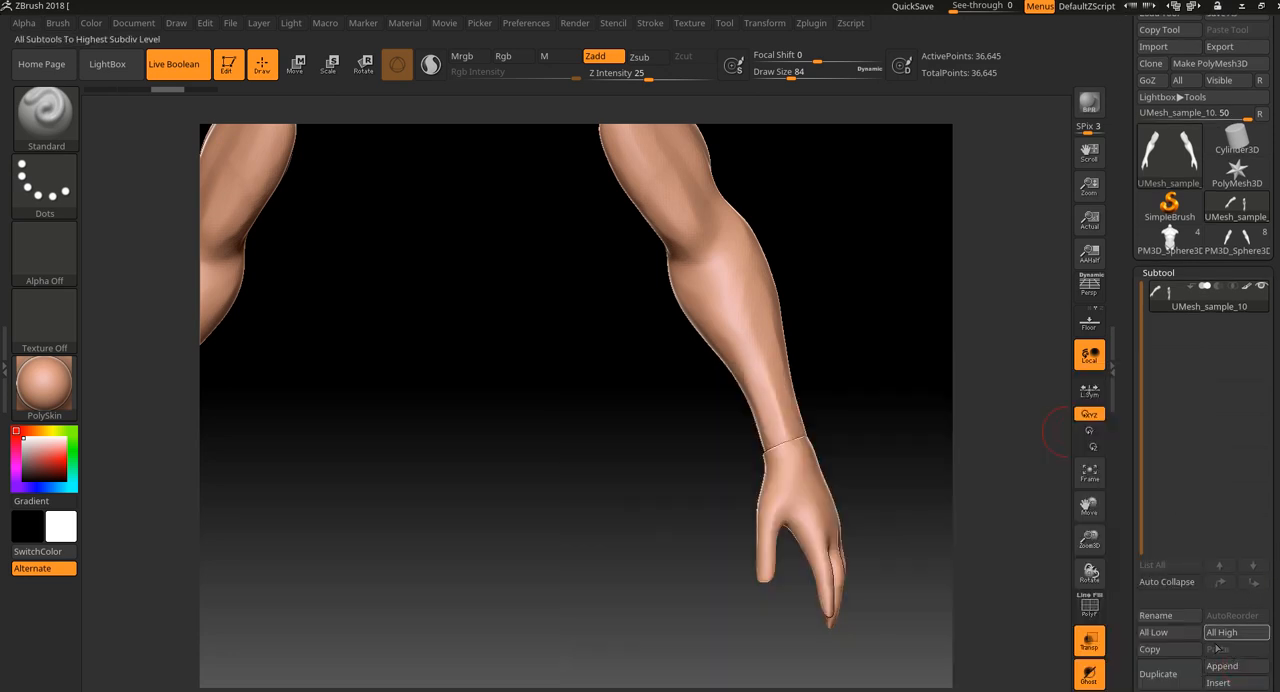
left_click(1230, 667)
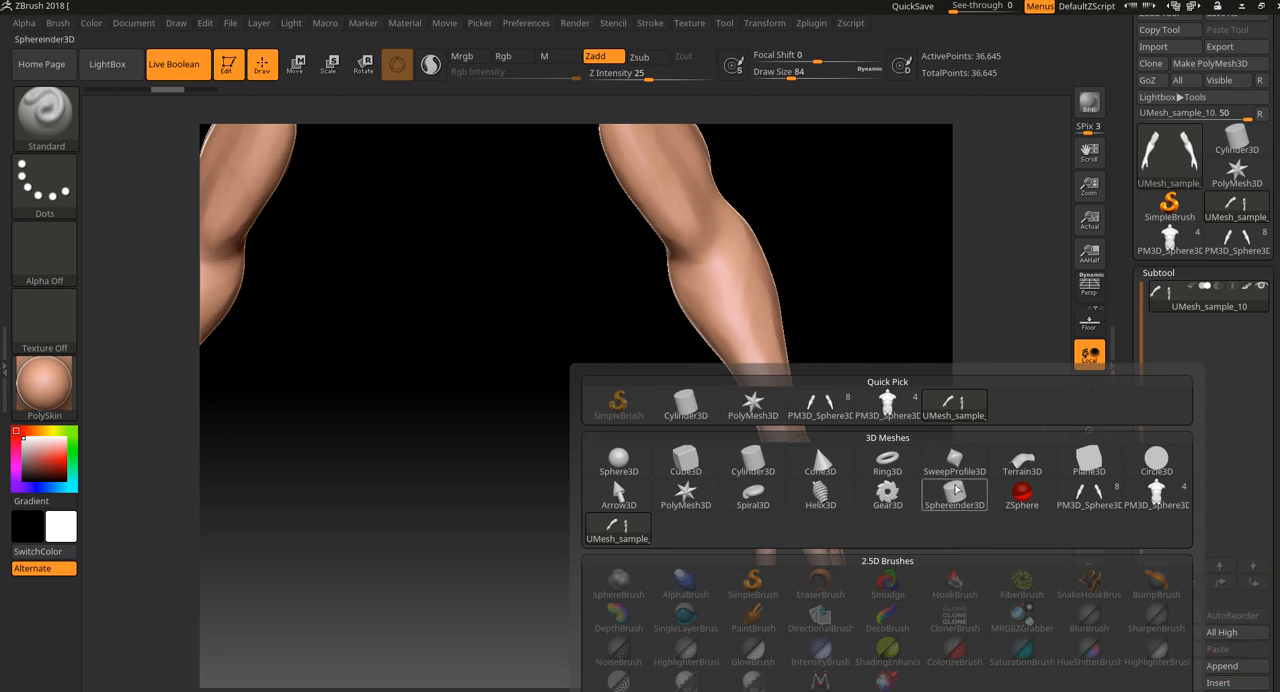
left_click(957, 490)
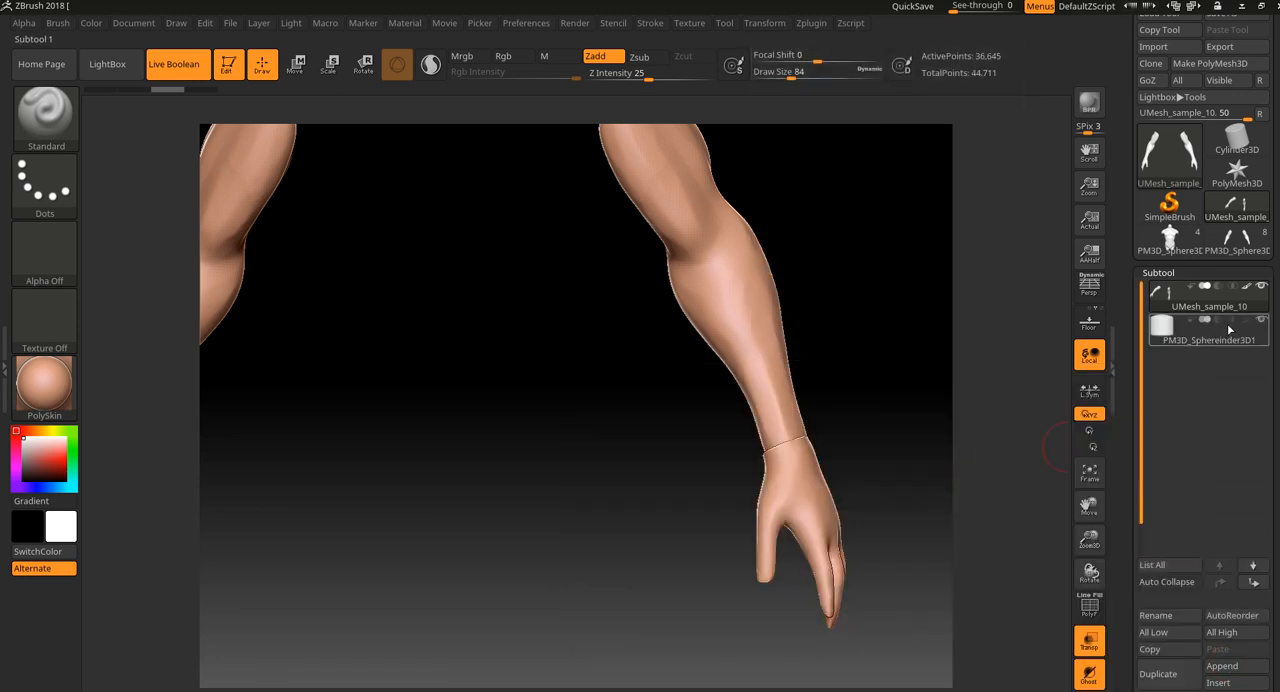
Select the Sphereinder3D subtool to examine the ghosted arms, reselect UMesh_sample_10, and isolate its wrist seam polygons.
key("f")
right_click_drag(957, 395, 888, 266, "ctrl")
right_click_drag(918, 316, 1038, 418, "ctrl")
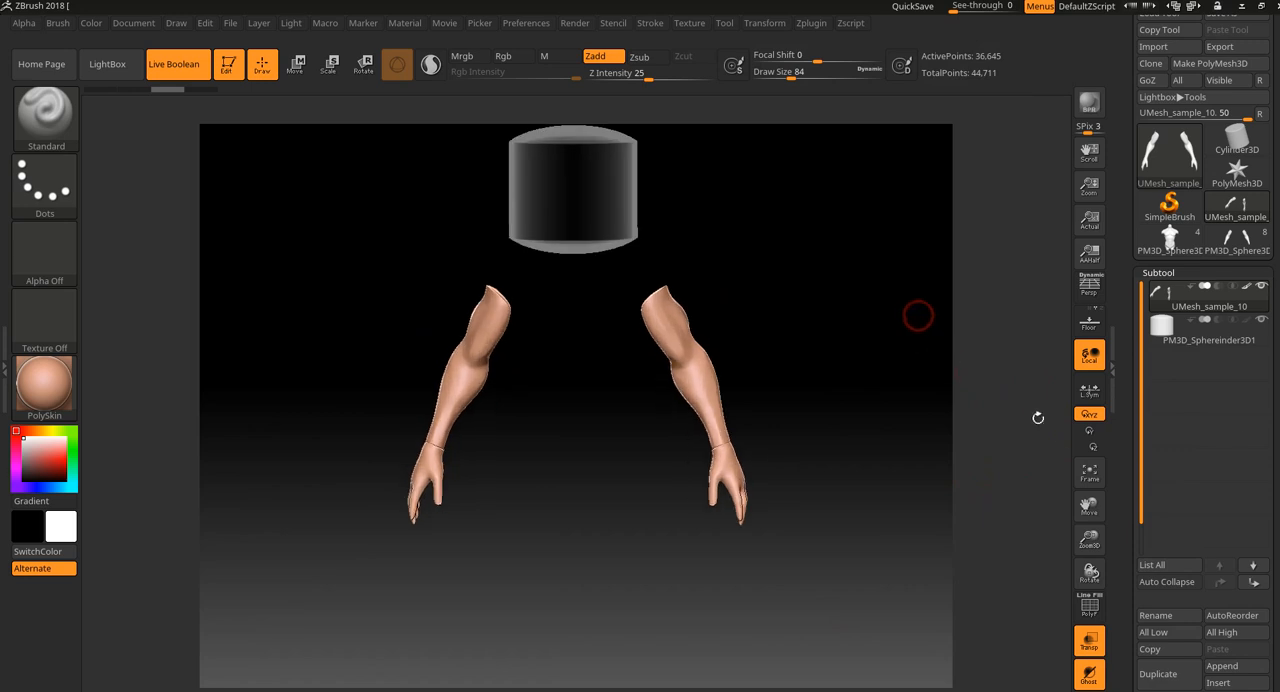
left_click(1240, 330)
right_click_drag(823, 453, 583, 468, "ctrl")
left_click_drag(729, 477, 757, 421, "ctrl+shift")
left_click(1258, 305)
left_click_drag(843, 375, 720, 494, "ctrl+shift")
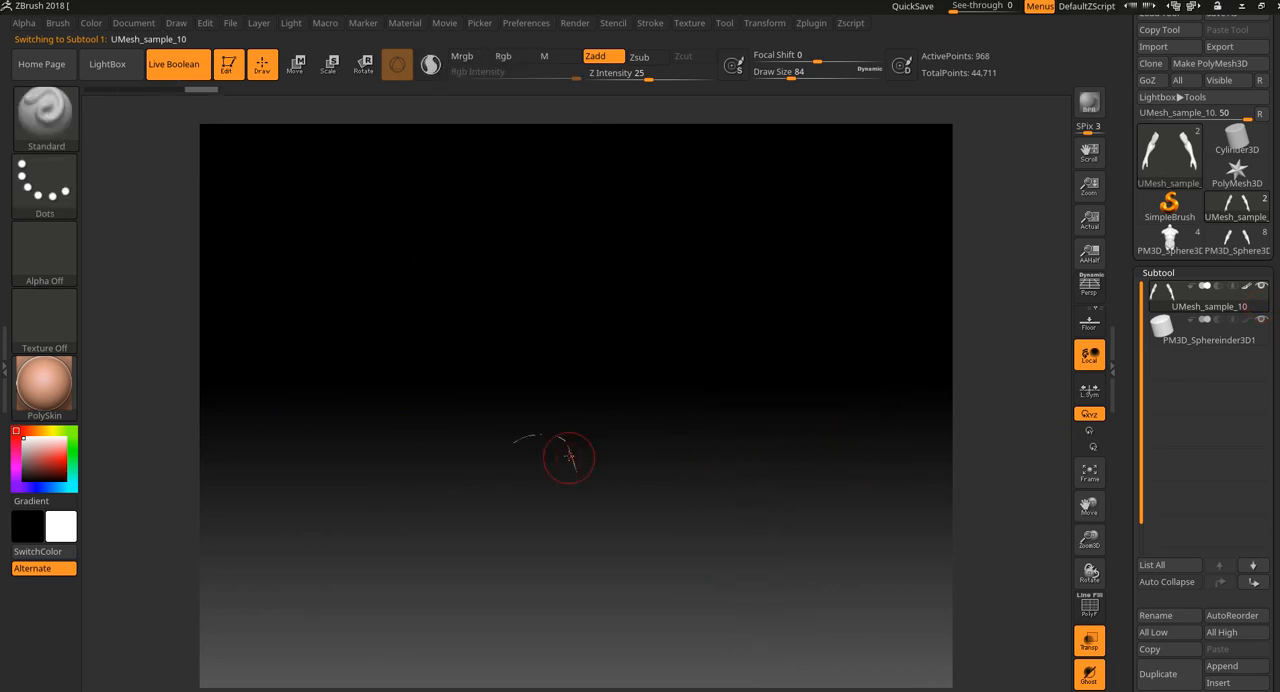
Compare the transparent wrist overlap in the original PM3D_Sphere3D1_3 tool with the UMesh_sample_10 Boolean mesh.
left_click(1237, 238)
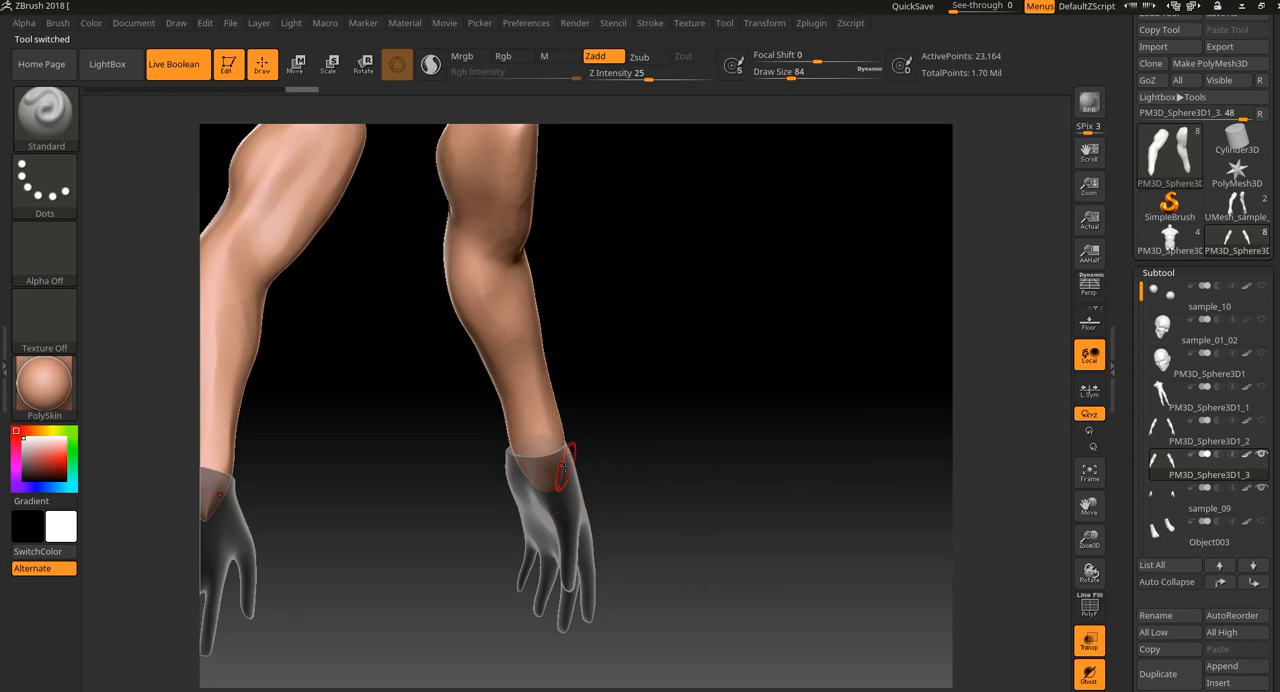
left_click_drag(696, 475, 672, 481)
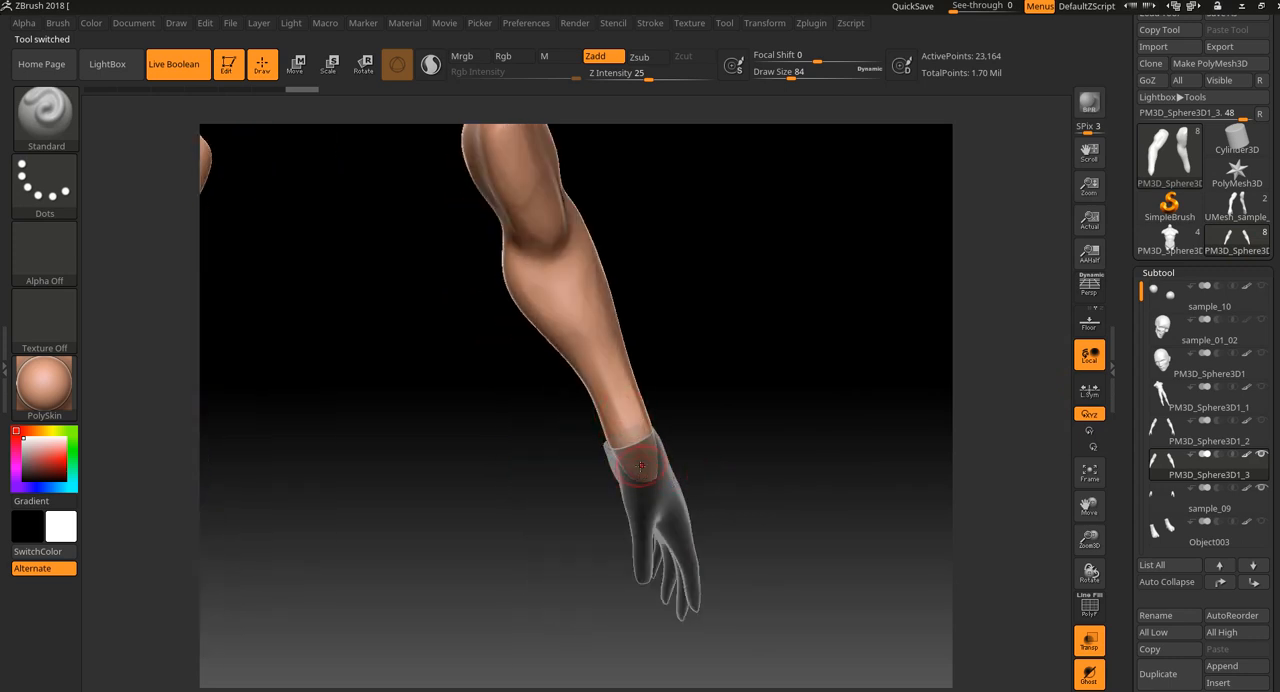
left_click(1237, 207)
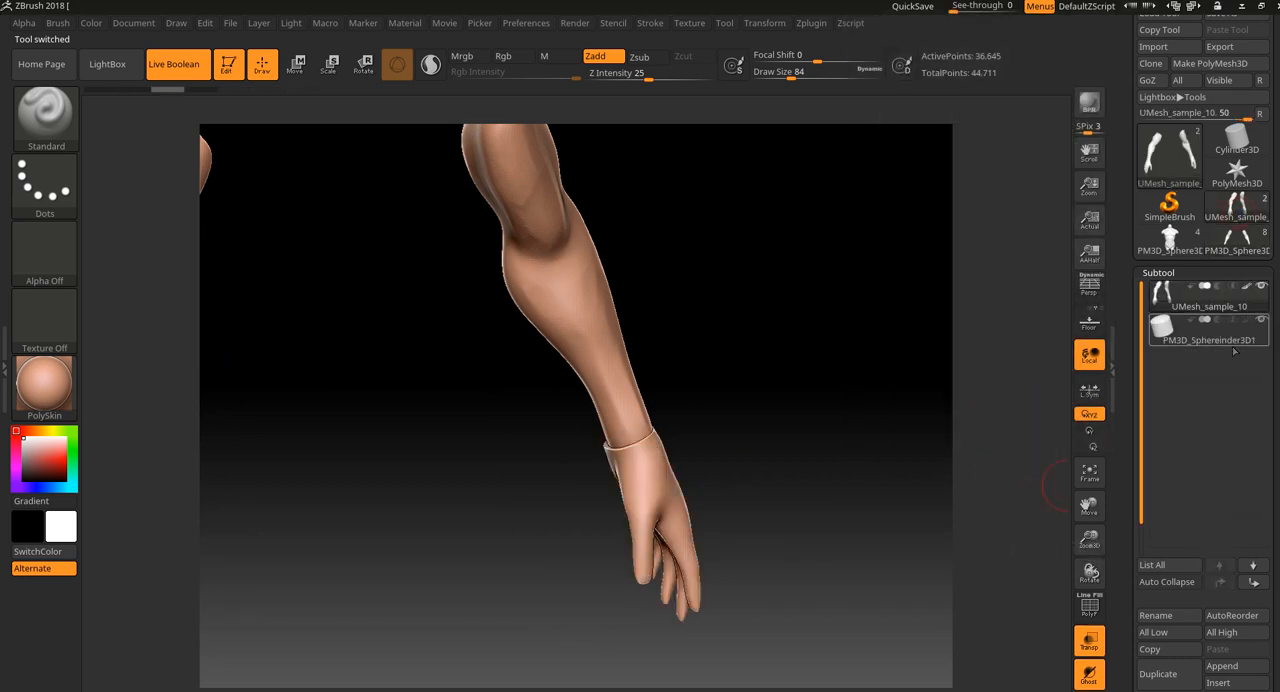
Turn off Ghost mode with the Sphereinder3D subtool selected, and reselect the UMesh_sample_10 arms.
left_click(1240, 335)
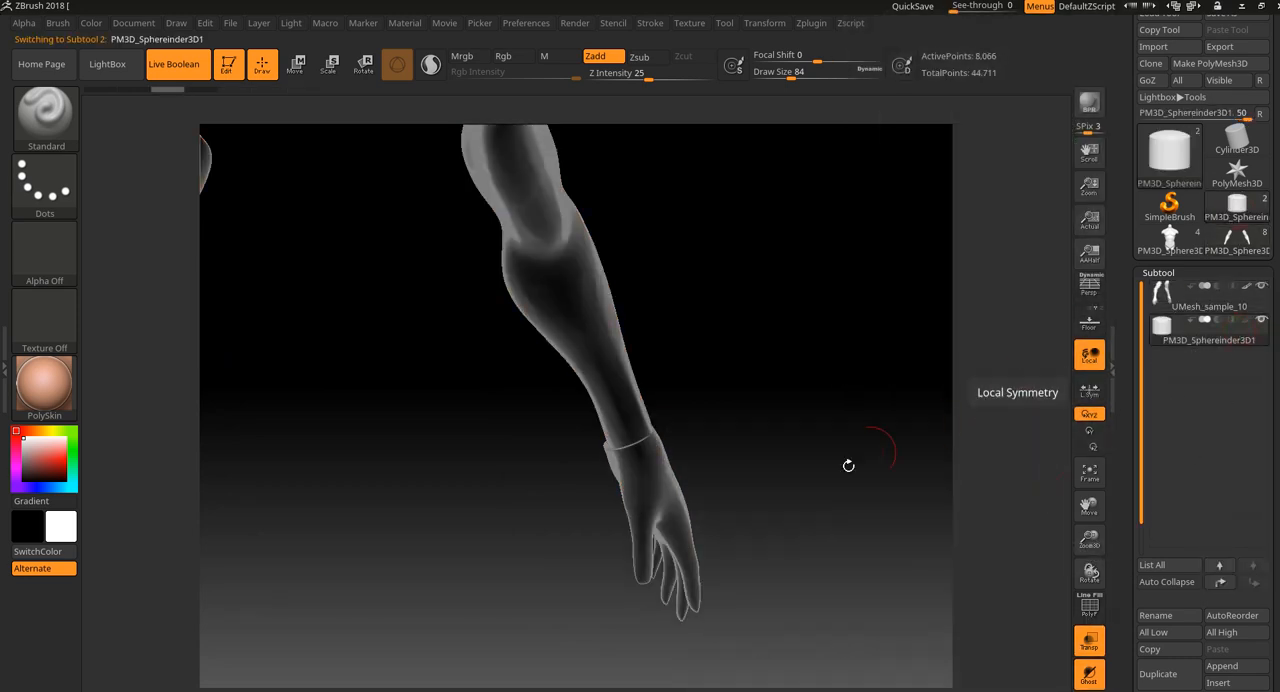
left_click(1094, 678)
left_click_drag(863, 537, 857, 508)
left_click(1258, 312)
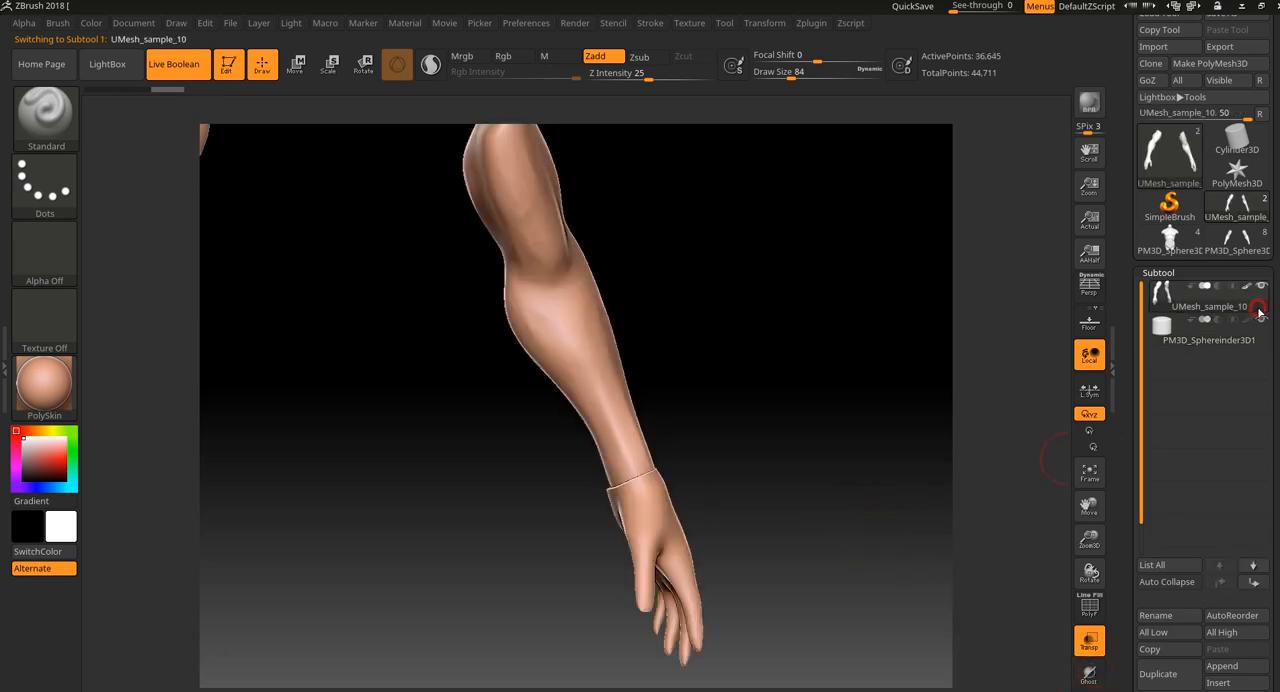
Try to smooth the wrist seams on both UMesh_sample_10 arms, and undo the strokes.
left_click_drag(724, 412, 748, 428, "ctrl+shift")
left_click(752, 420, "ctrl+shift")
key("ctrl+z")
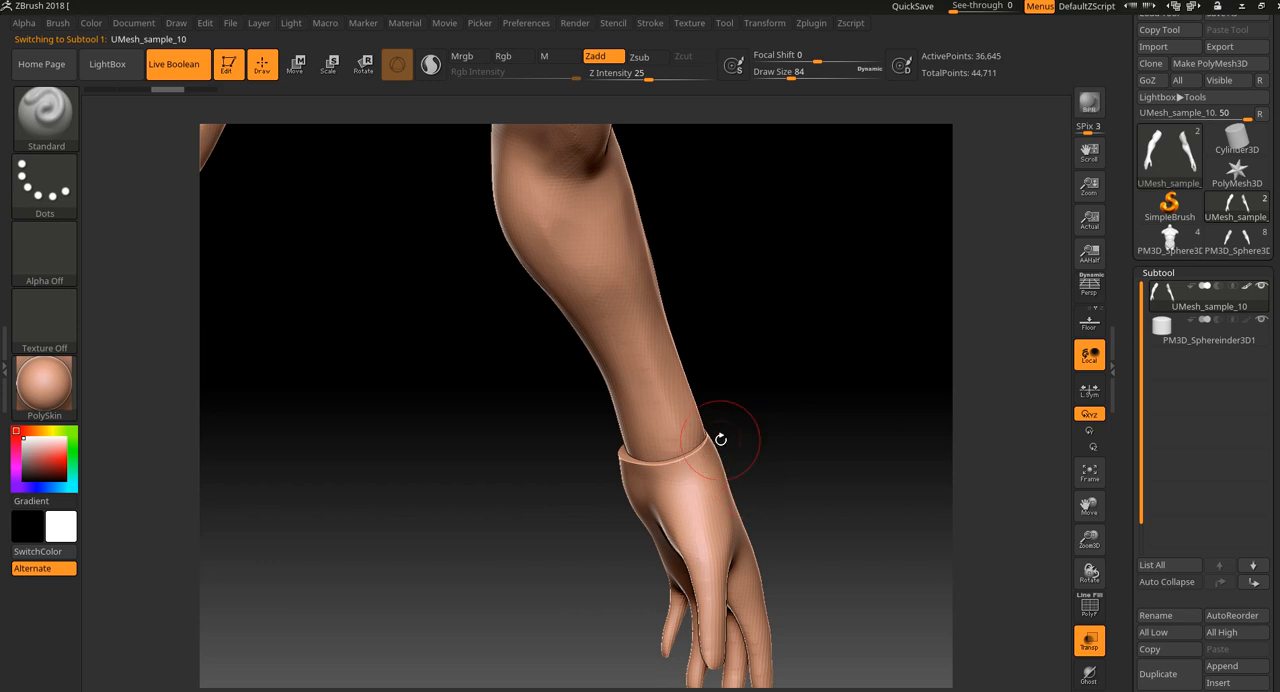
left_click_drag(1274, 625, 1274, 155)
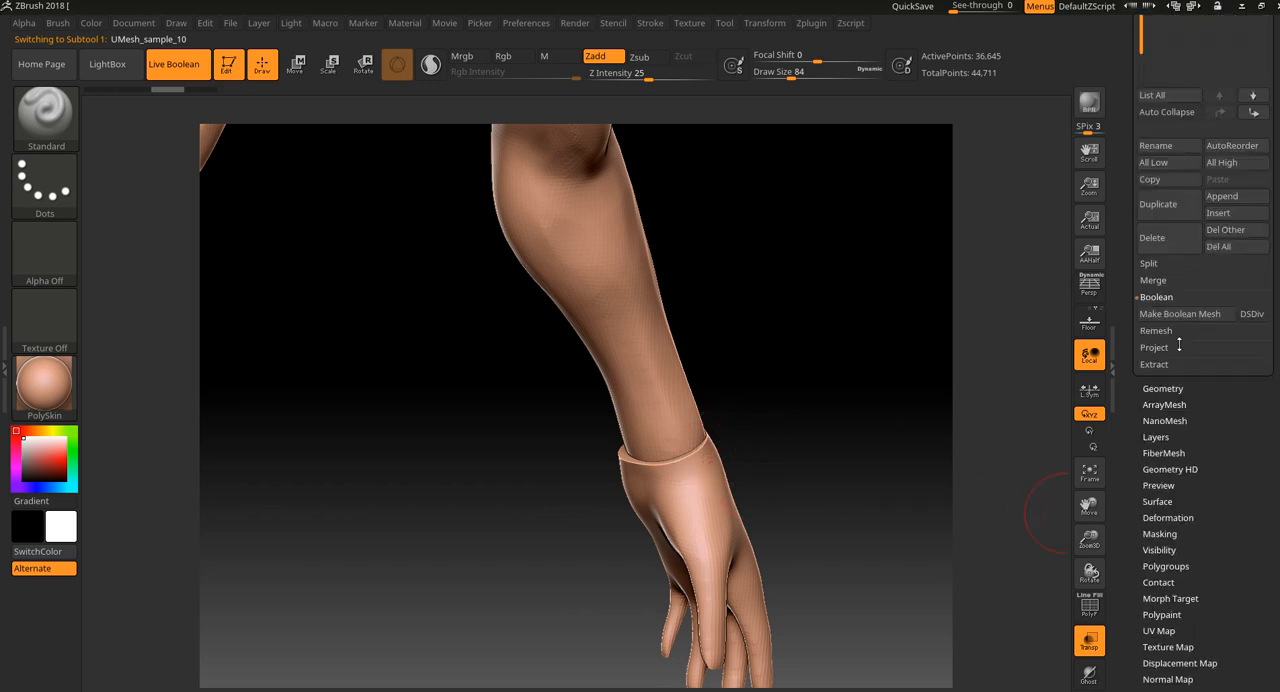
mouse_move(704, 458)
left_mouse_down("shift")
mouse_move(630, 466)
mouse_move(698, 426)
left_mouse_up("shift")
left_click_drag(753, 430, 669, 446)
left_click_drag(780, 432, 686, 491)
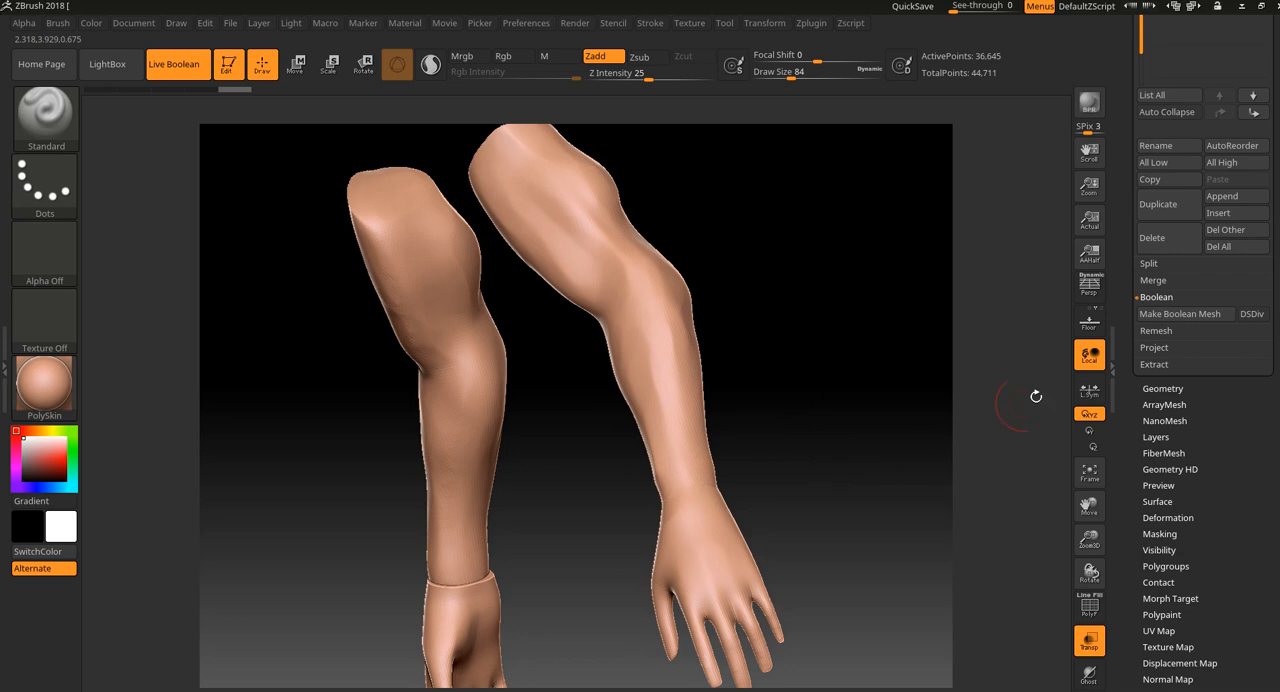
left_click_drag(486, 577, 494, 578, "shift")
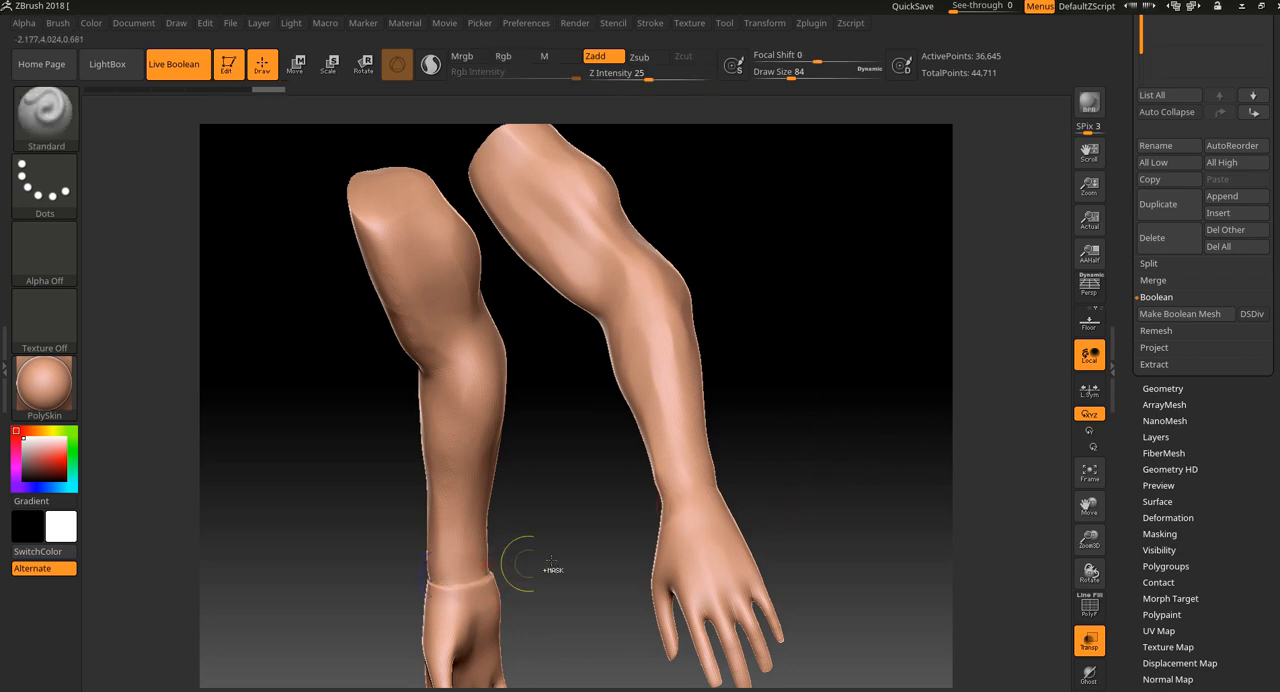
key("ctrl+z")
key("ctrl+z")
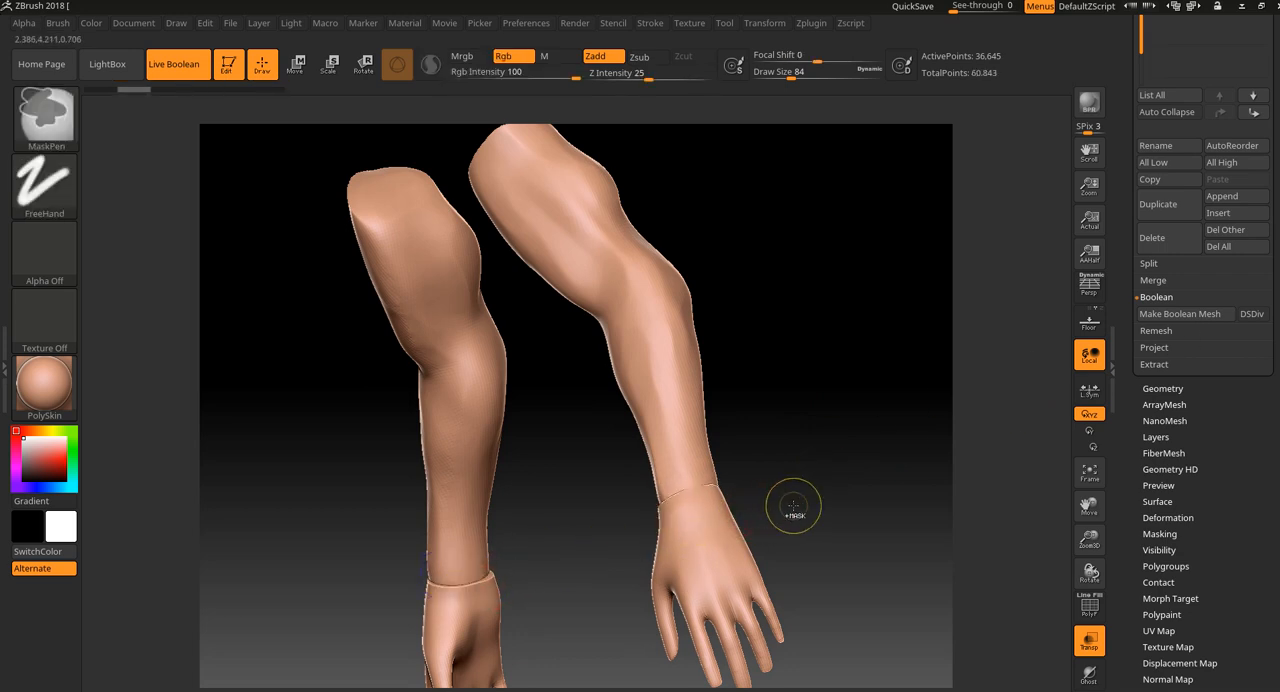
Smooth the wrist seams where the hands meet the forearms on the UMesh_sample_10 arms.
key("shift")
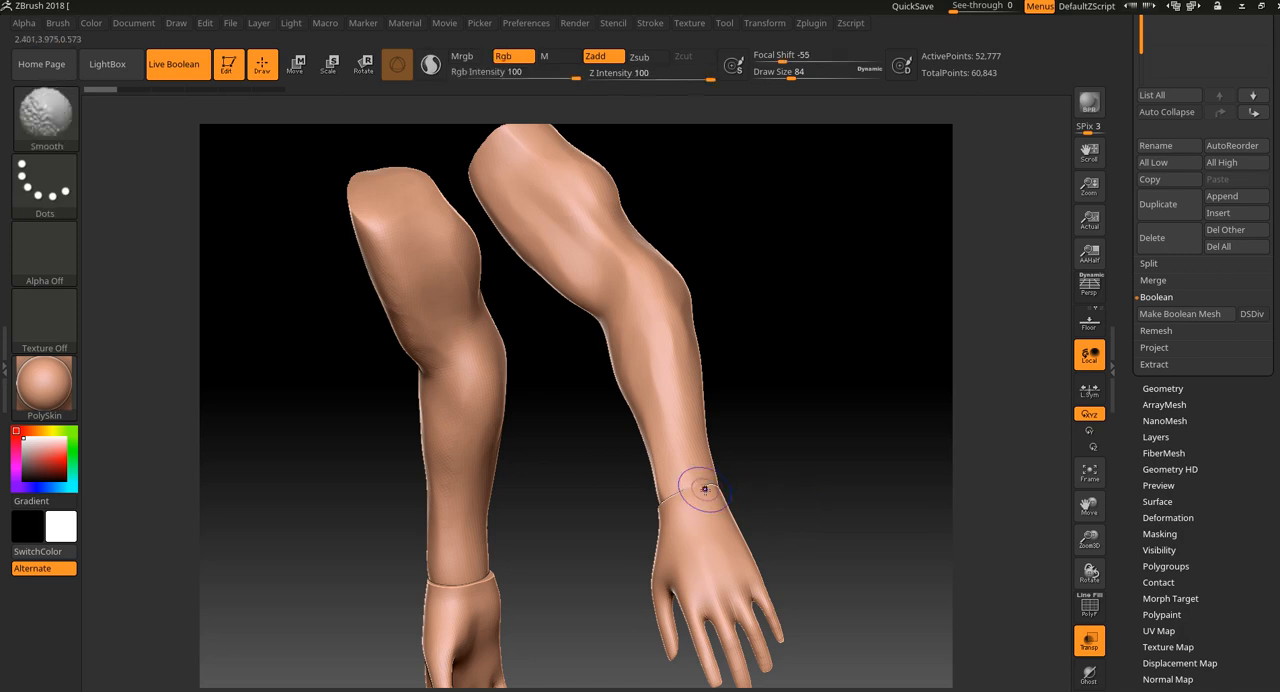
mouse_move(817, 451)
left_mouse_down()
mouse_move(826, 457)
mouse_move(771, 417)
mouse_move(876, 434)
left_mouse_up()
key("shift")
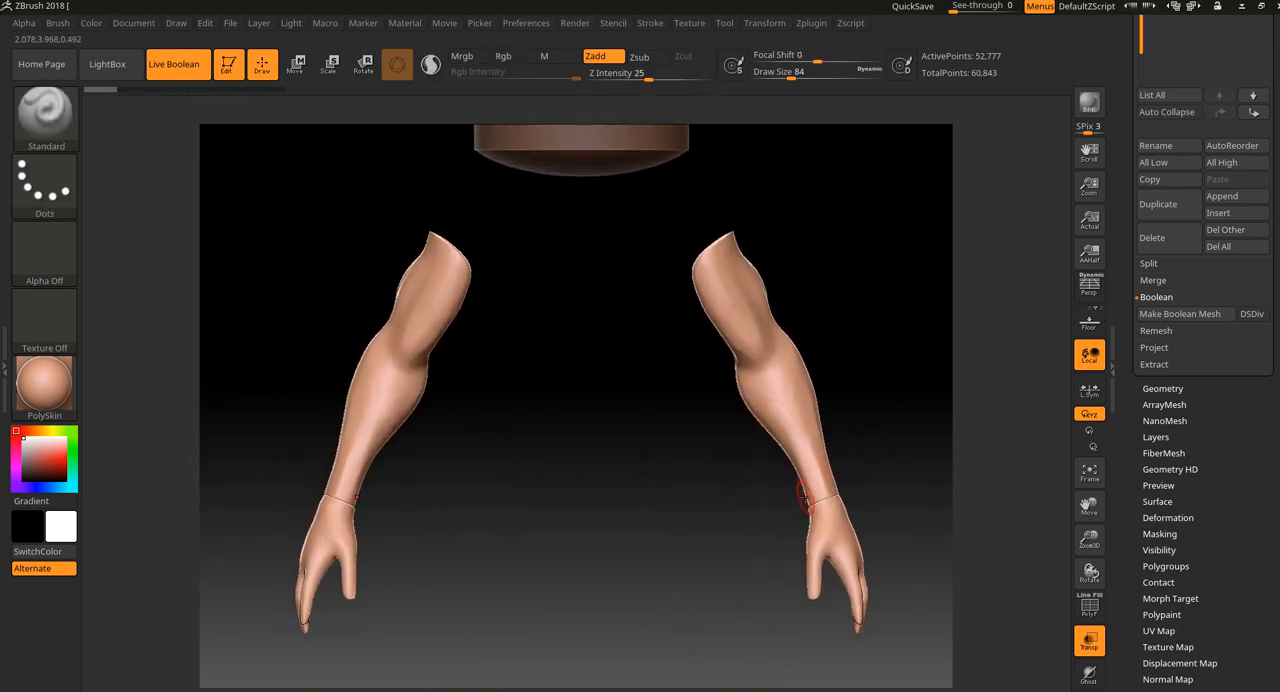
left_click_drag(806, 499, 820, 487, "shift")
mouse_move(925, 462)
left_mouse_down()
mouse_move(828, 486)
mouse_move(857, 499)
mouse_move(966, 480)
mouse_move(764, 514)
mouse_move(796, 519)
left_mouse_up()
key("shift")
mouse_move(860, 474)
left_mouse_down("alt")
mouse_move(777, 529)
mouse_move(765, 523)
left_mouse_up("alt")
mouse_move(765, 523)
left_mouse_down()
mouse_move(863, 528)
mouse_move(880, 478)
mouse_move(838, 404)
mouse_move(859, 447)
left_mouse_up()
Switch to the PM3D_Sphere3D1_3 torso tool and turn off transparency.
left_click_drag(1277, 149, 1277, 624)
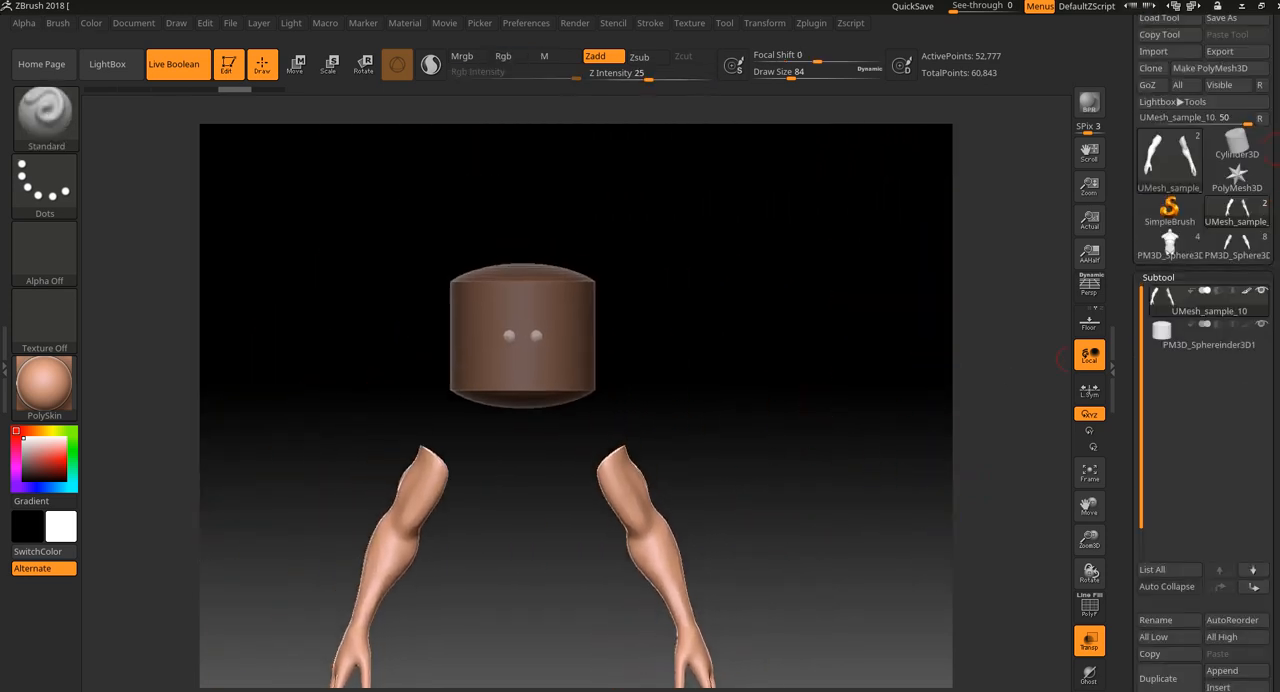
left_click(1182, 236)
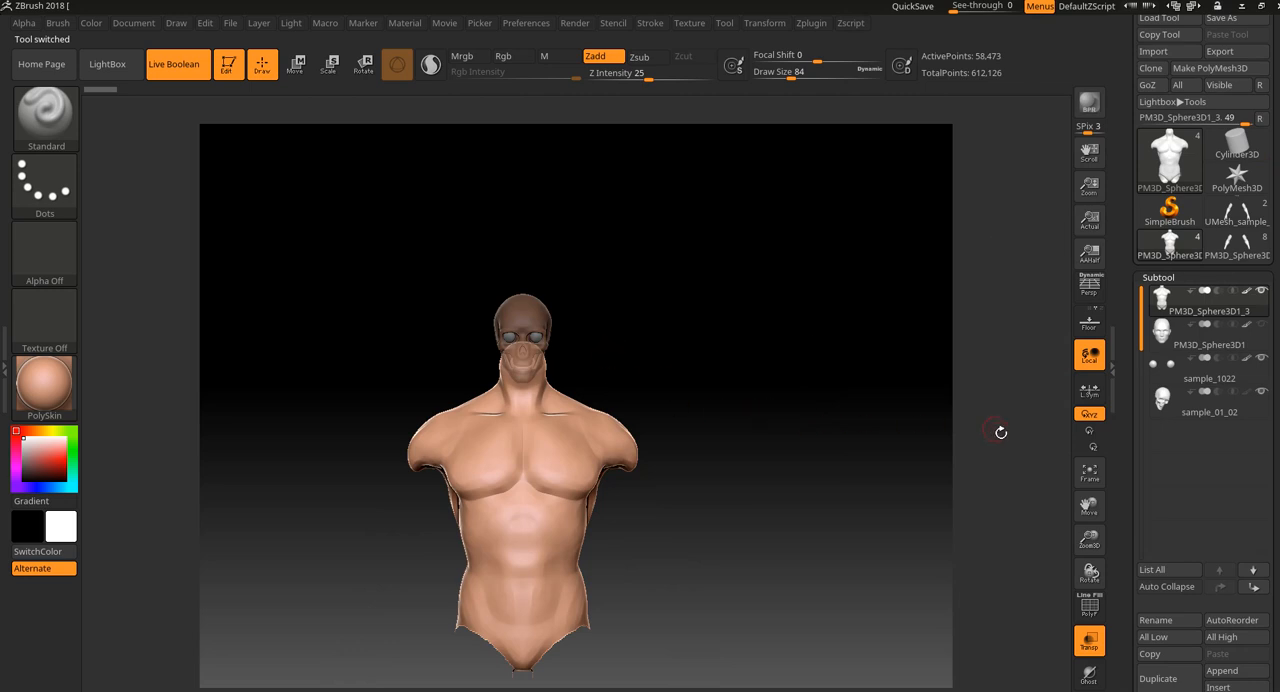
left_click(1090, 645)
left_click_drag(723, 458, 688, 448)
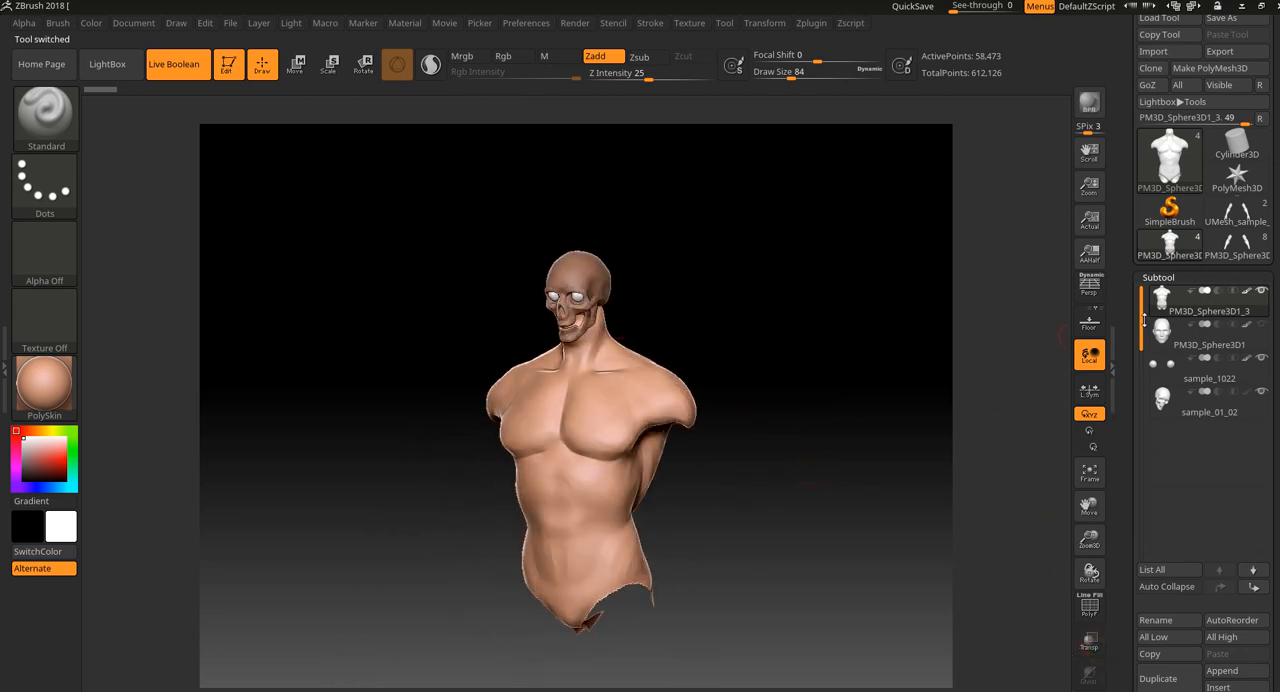
Switch to the UMesh_sample_10 tool and hide its PM3D_Sphereinder3D1 subtool.
mouse_move(1244, 256)
mouse_move(1246, 218)
left_click(1244, 212)
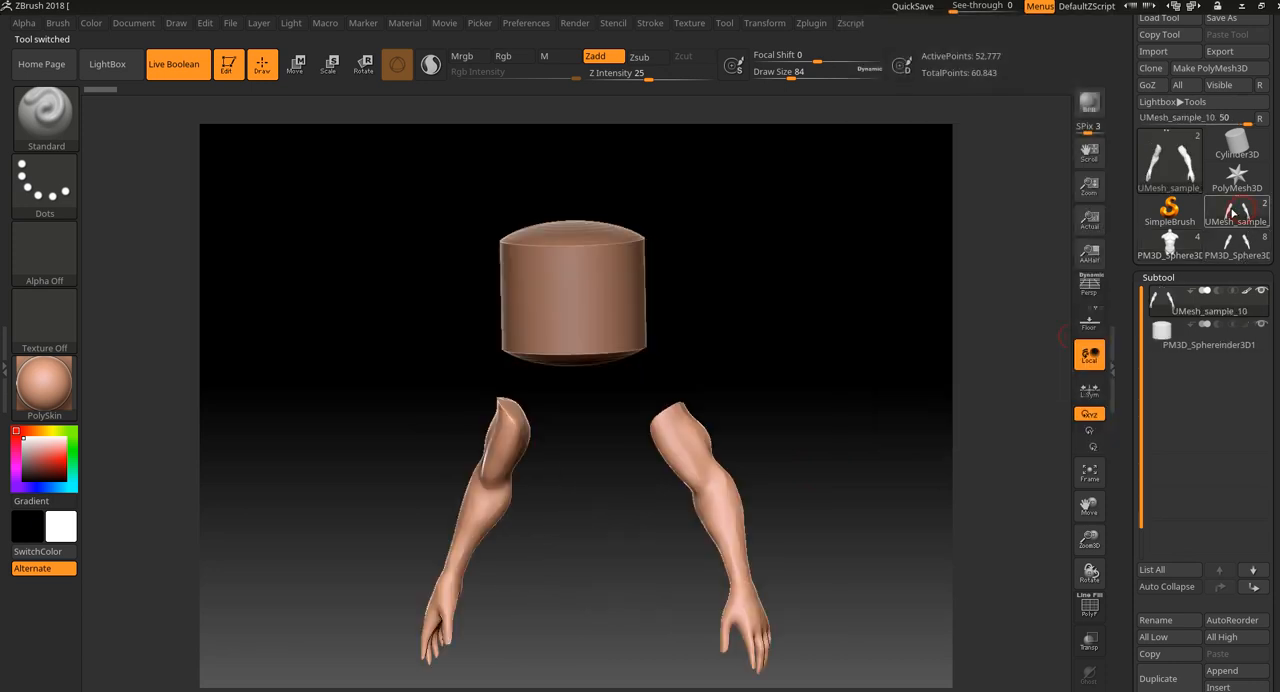
left_click(1259, 326)
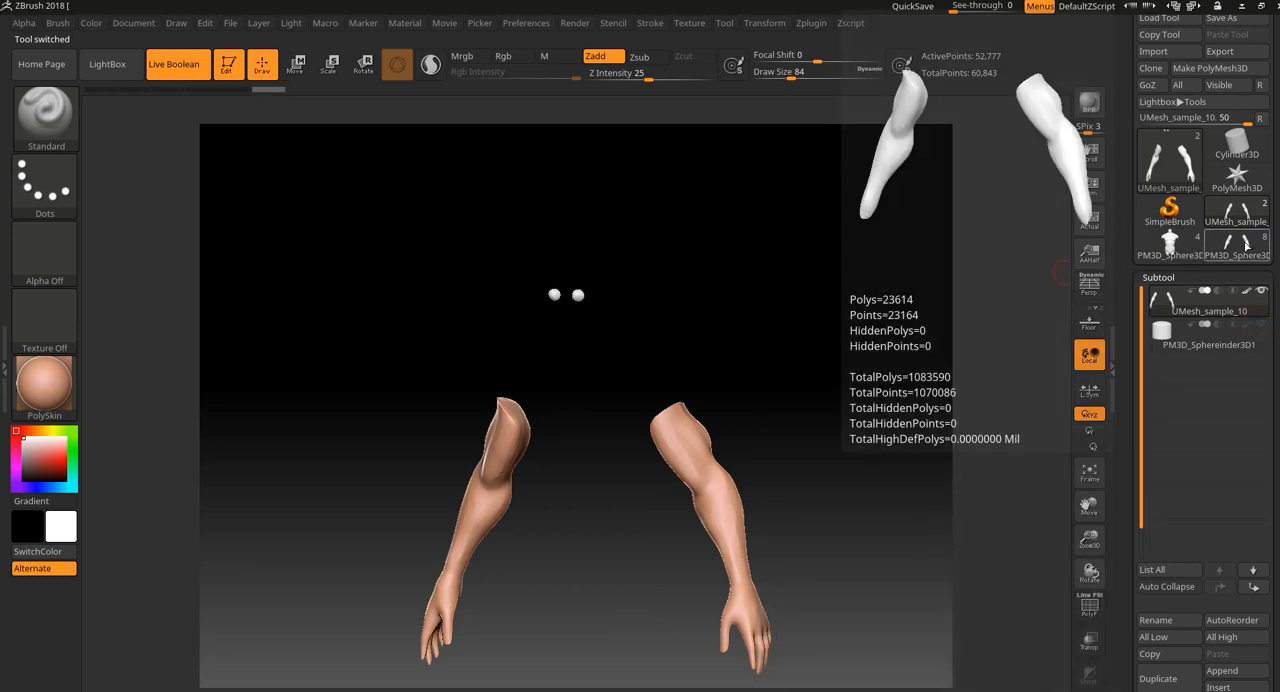
Switch to the tool with eight subtools, select the PM3D_Sphere3D1_2 arms, and leave only that subtool visible.
left_click(1261, 246)
mouse_move(1261, 515)
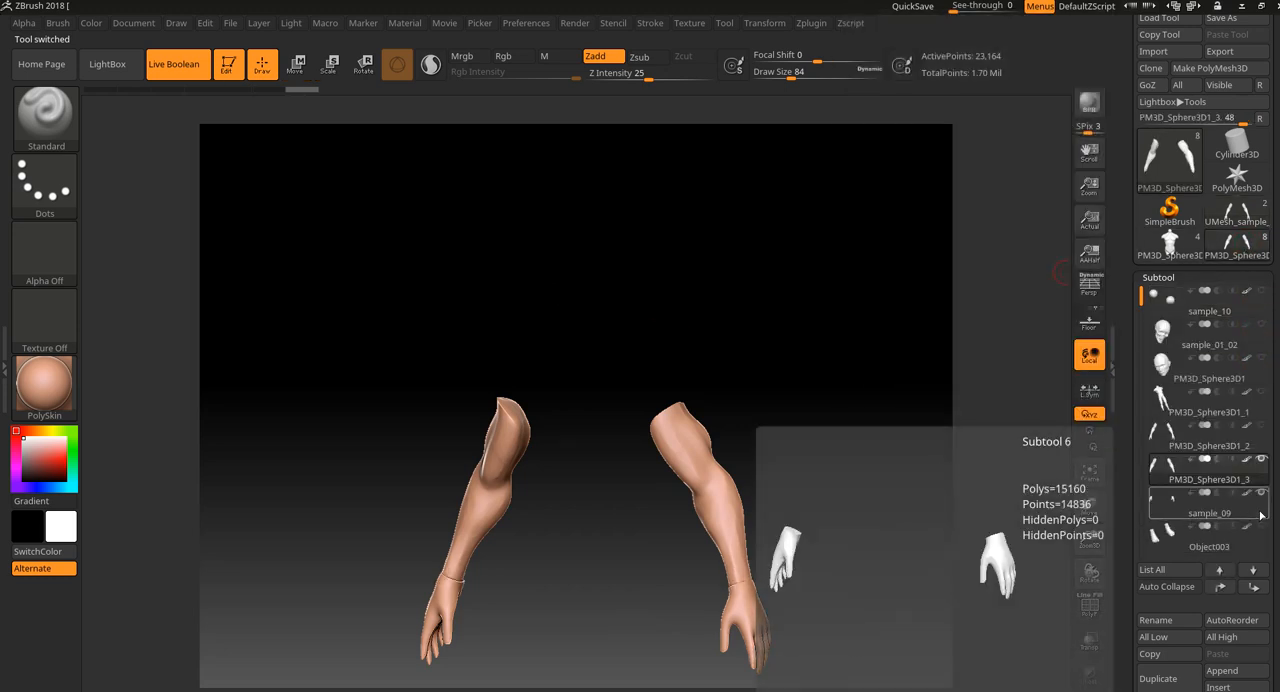
left_click(1256, 442)
left_click(1259, 418)
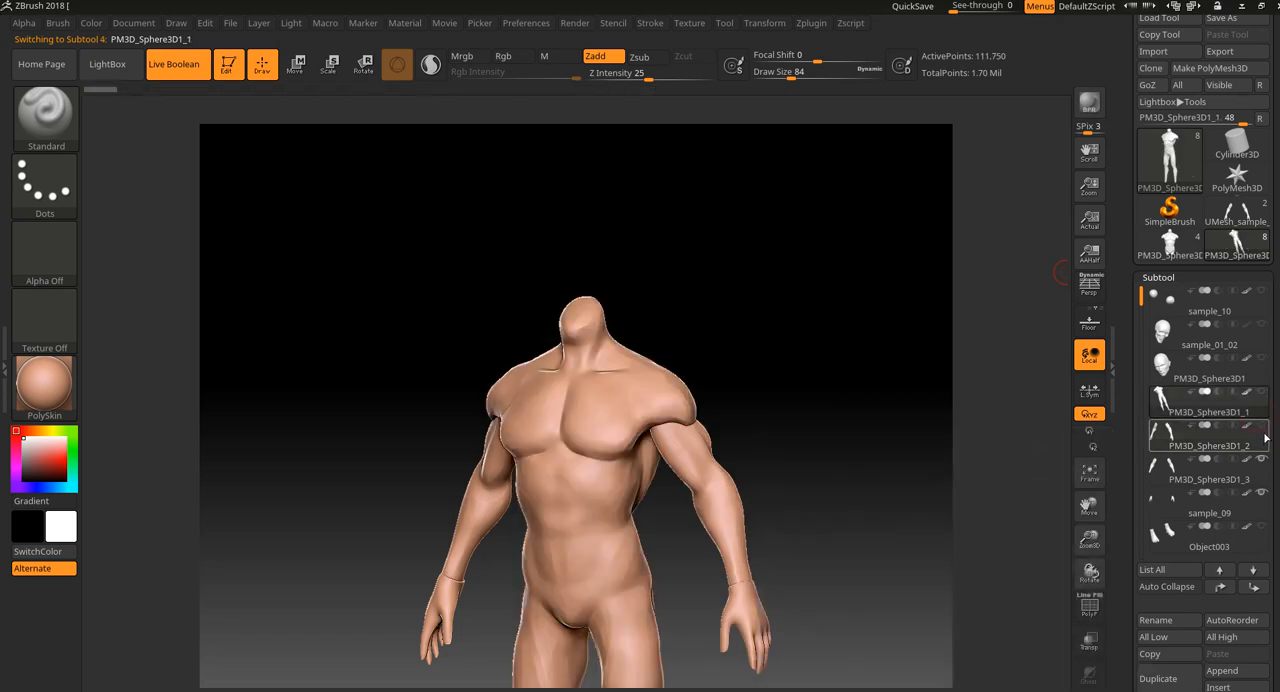
left_click(1257, 441)
left_click_drag(826, 420, 866, 409)
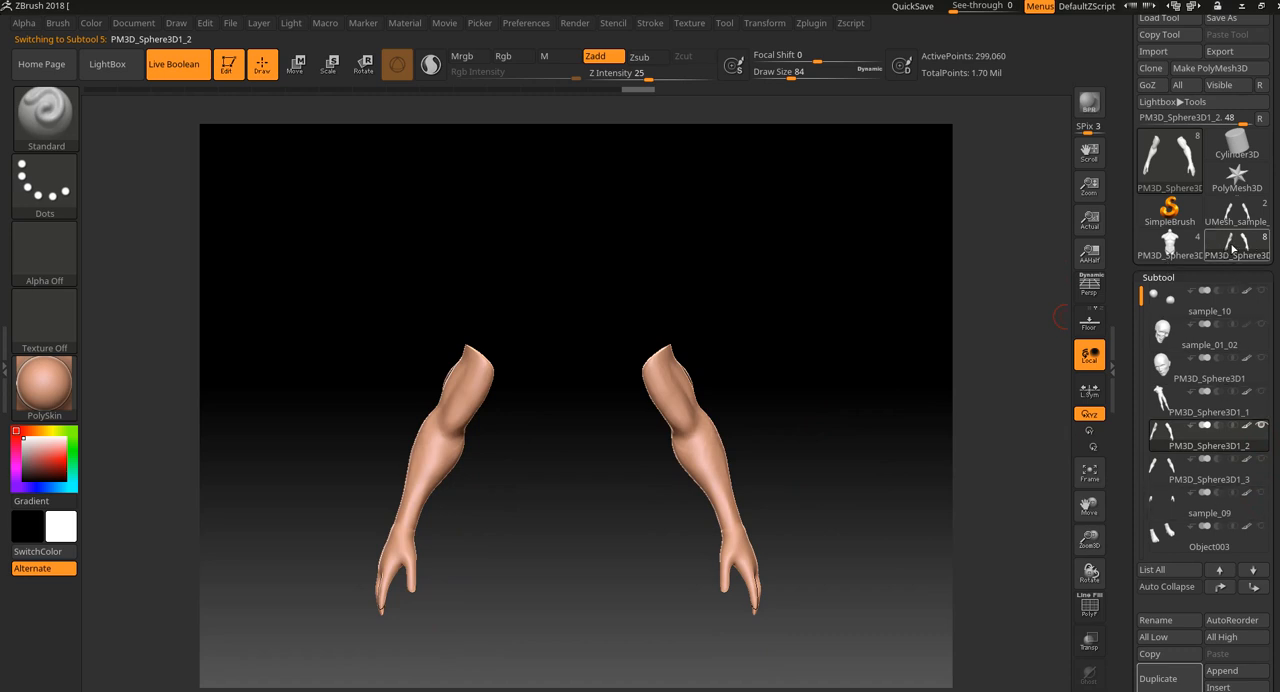
Compare the torso tool with the PM3D_Sphere3D1_2 arms by switching between the two tools.
mouse_move(1245, 444)
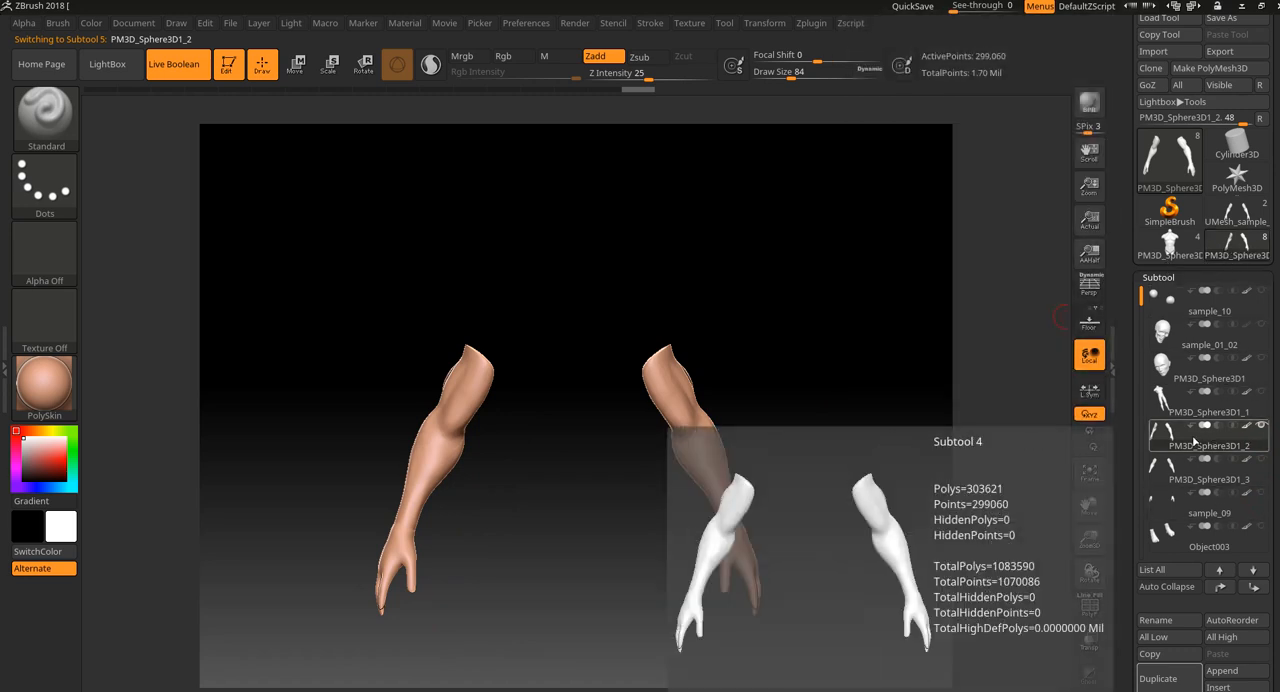
mouse_move(1170, 240)
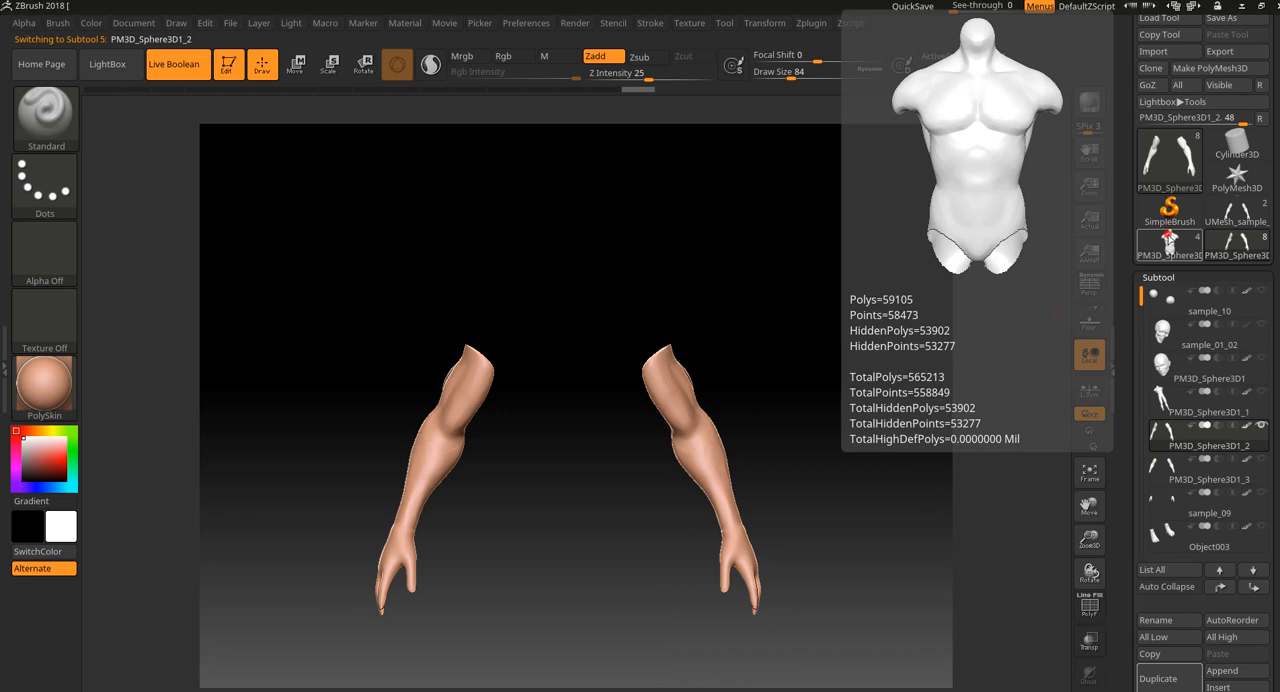
left_click(1170, 240)
left_click_drag(930, 400, 875, 412)
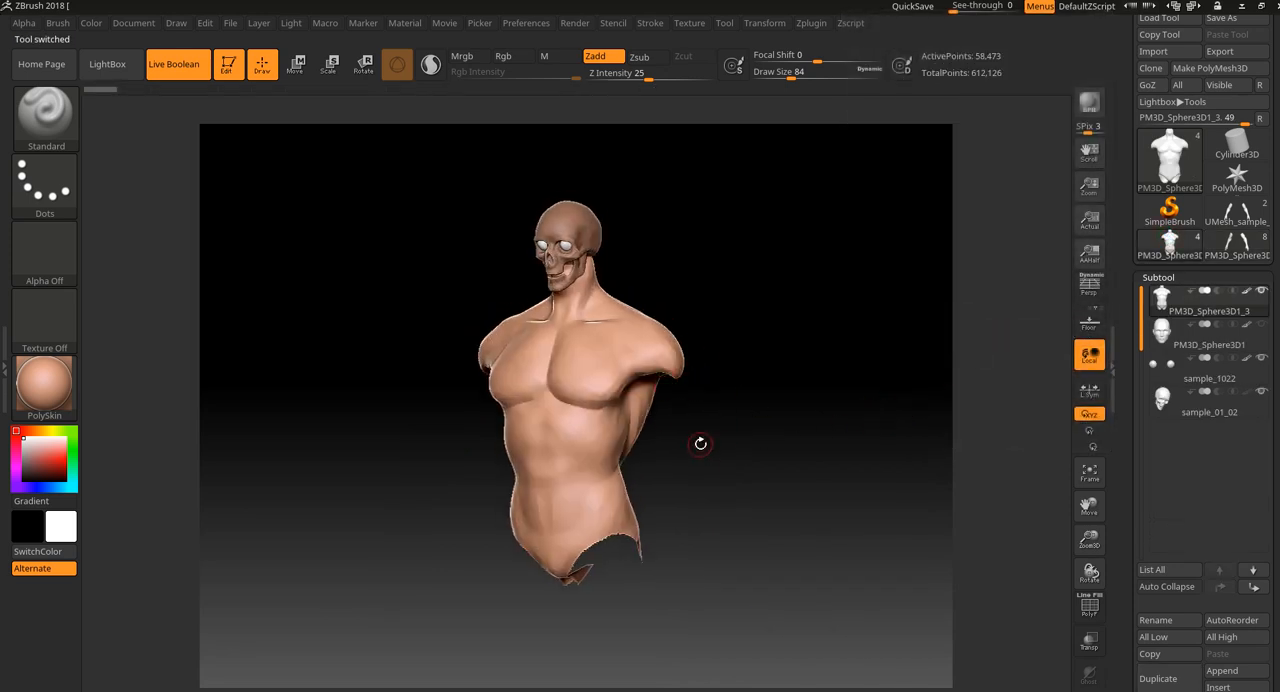
left_click(1237, 243)
mouse_move(1205, 435)
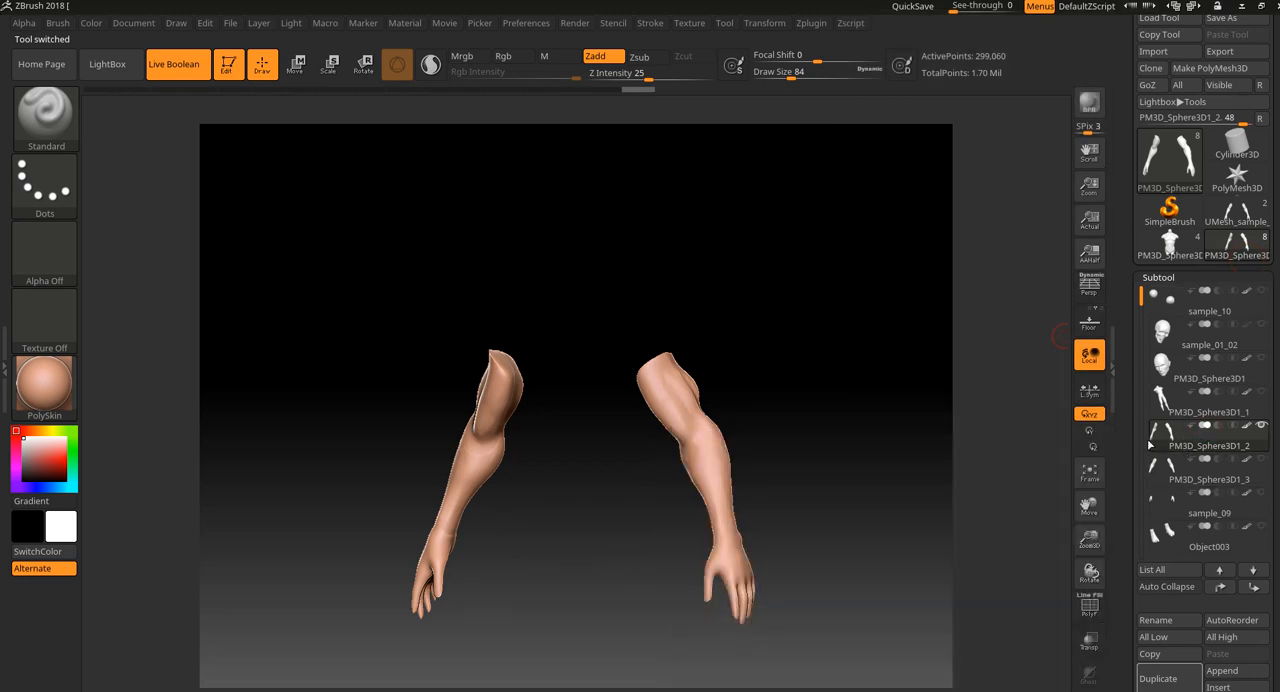
mouse_move(1235, 410)
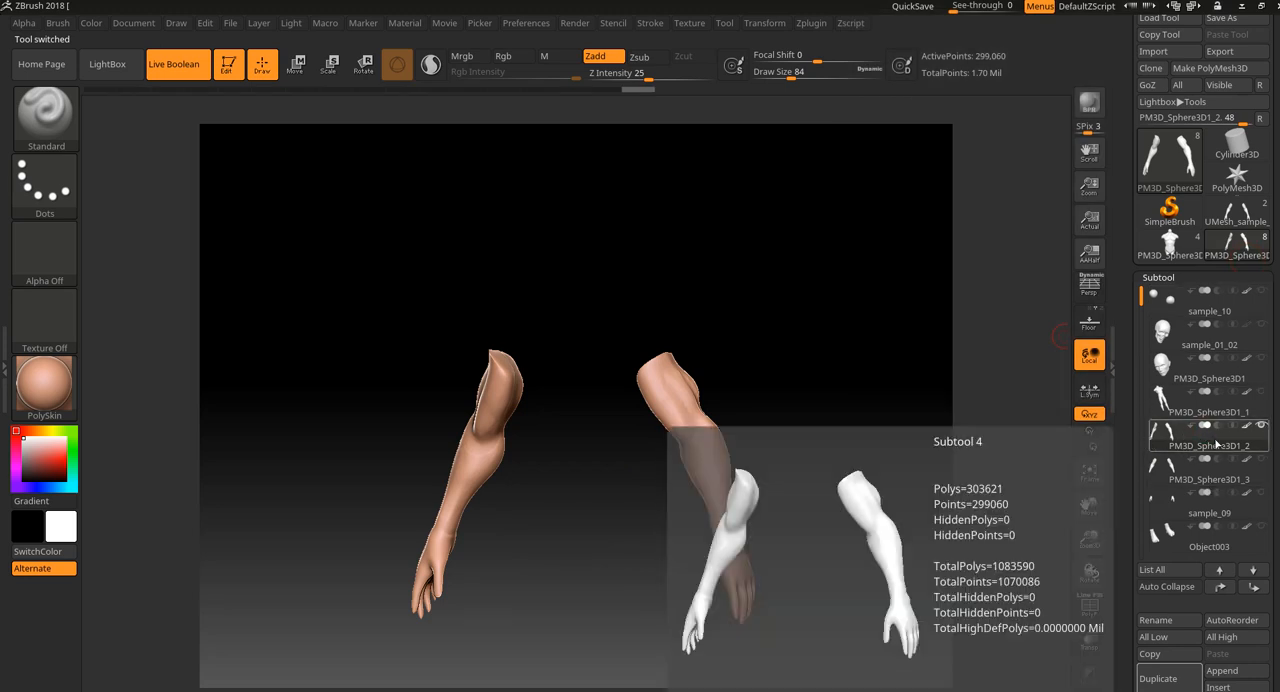
Switch to the torso tool and append the PM3D_Sphere3D1_2 arms as a new subtool.
left_click(1175, 246)
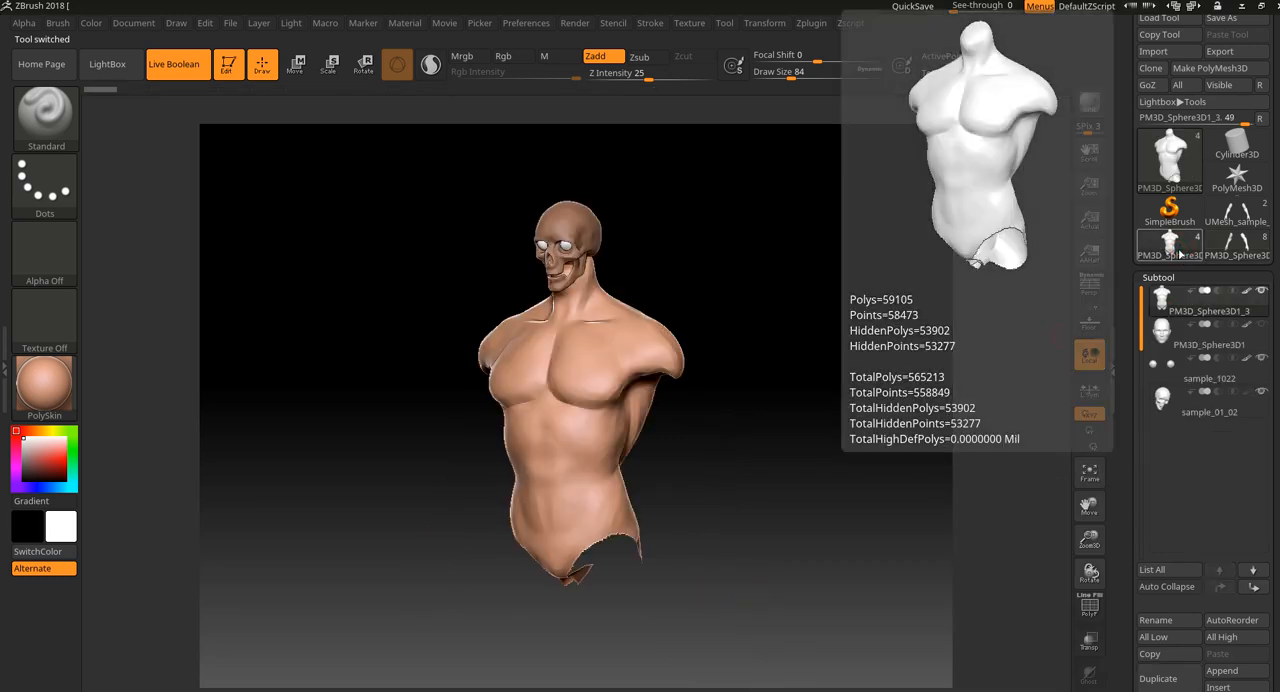
left_click_drag(1277, 625, 1278, 557)
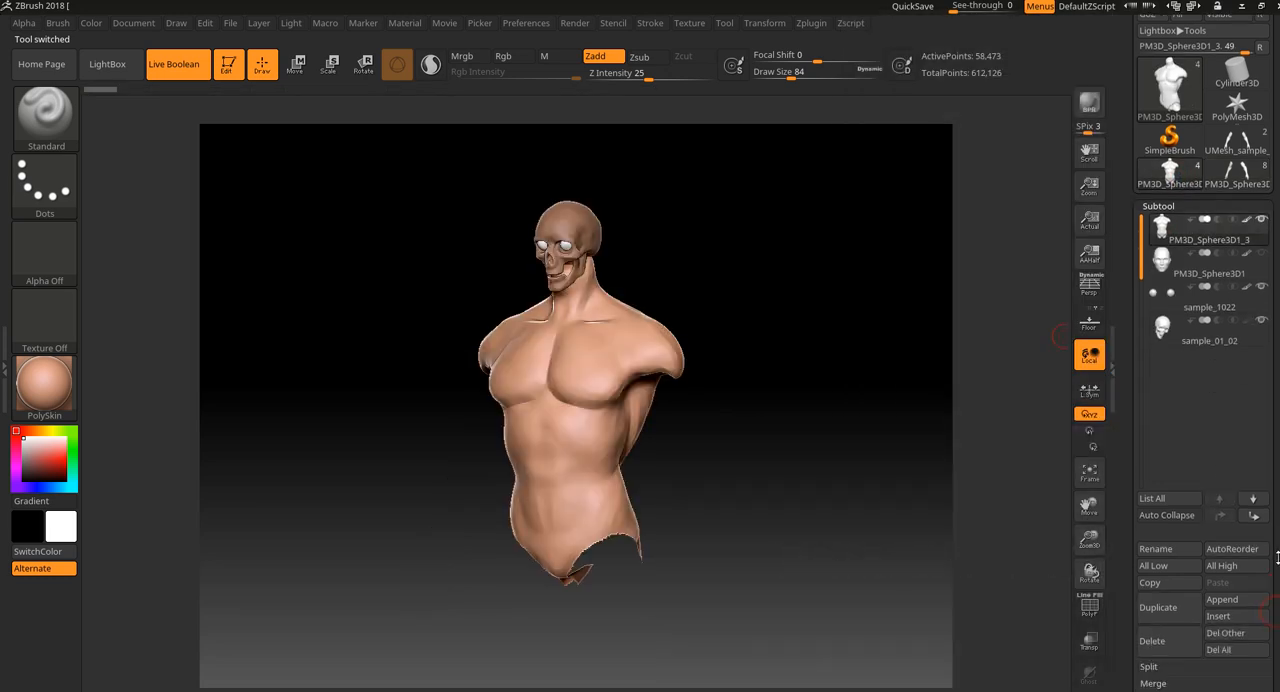
left_click(1227, 598)
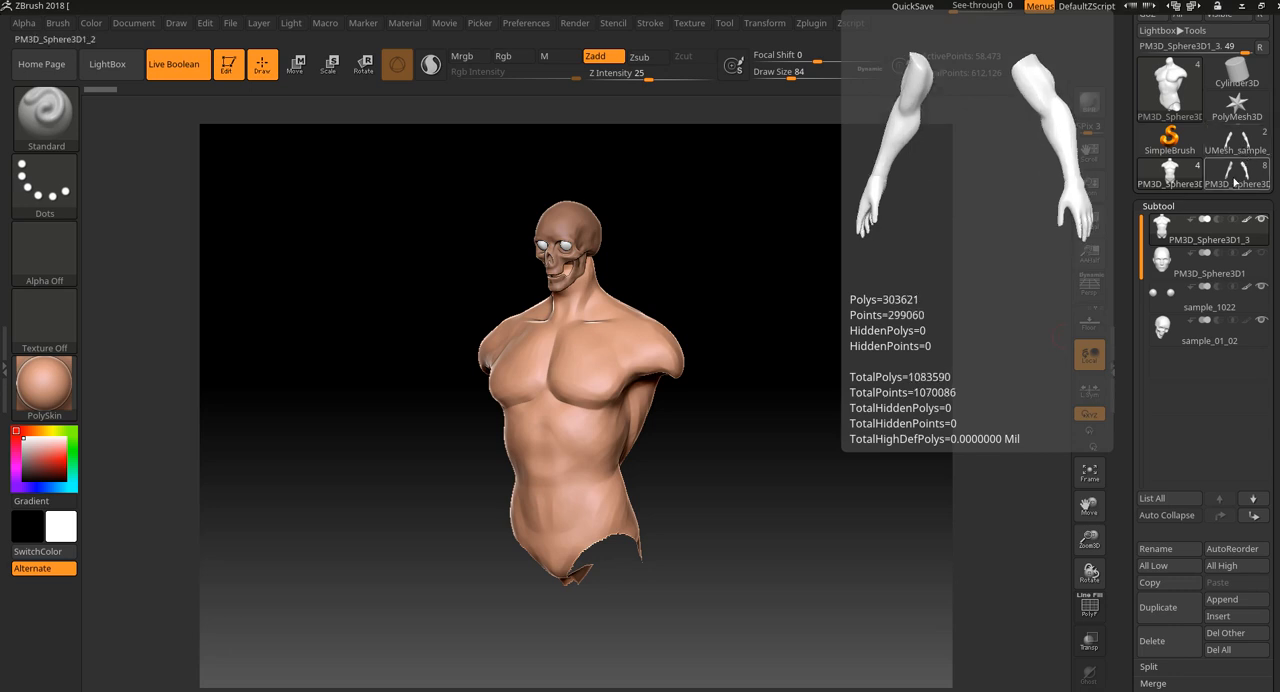
left_click(1224, 600)
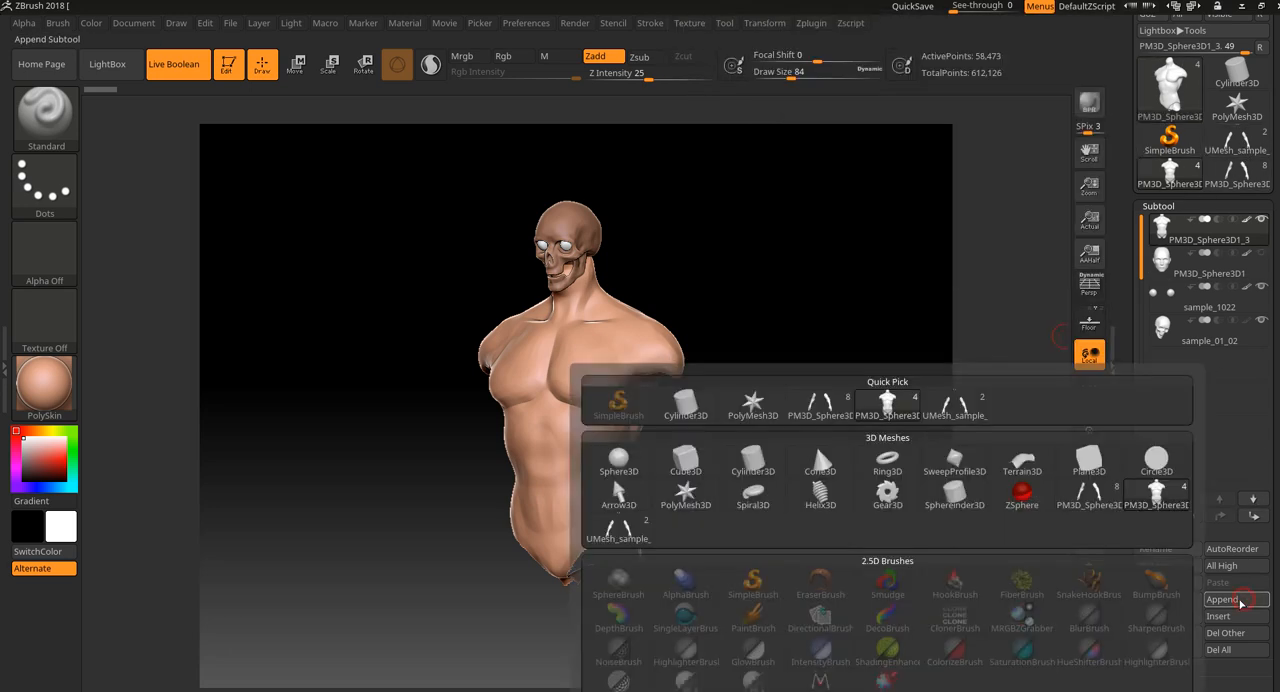
mouse_move(957, 404)
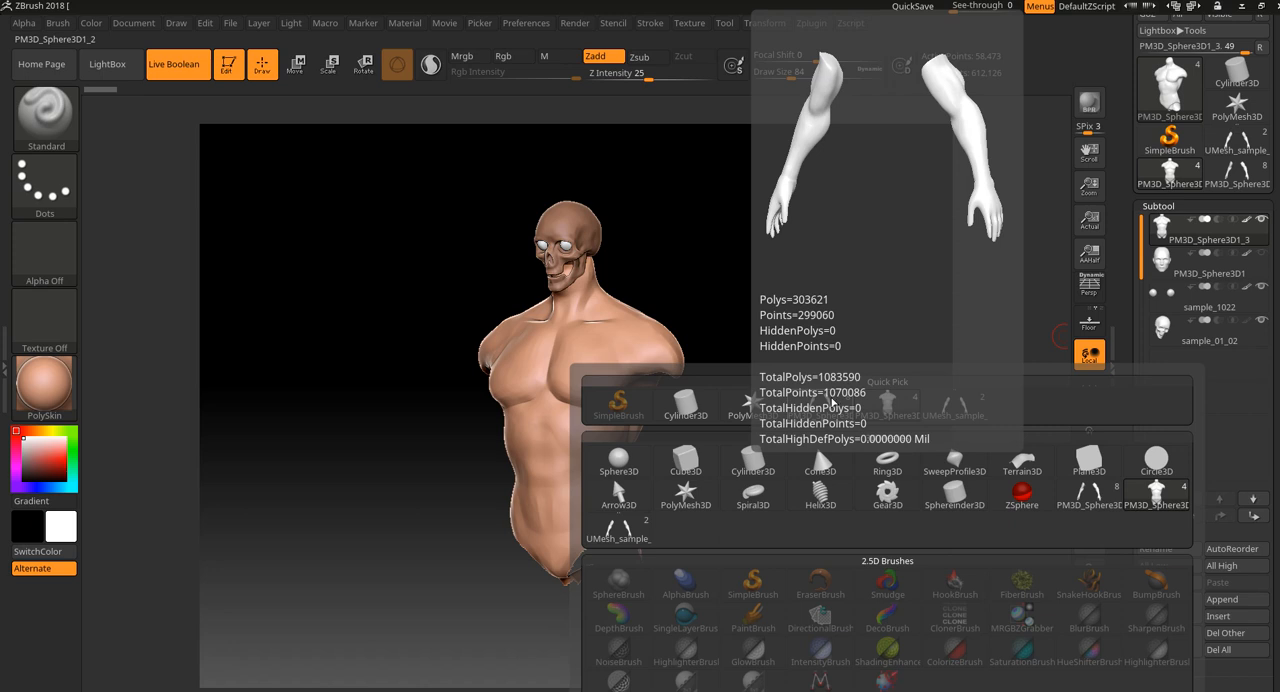
mouse_move(978, 424)
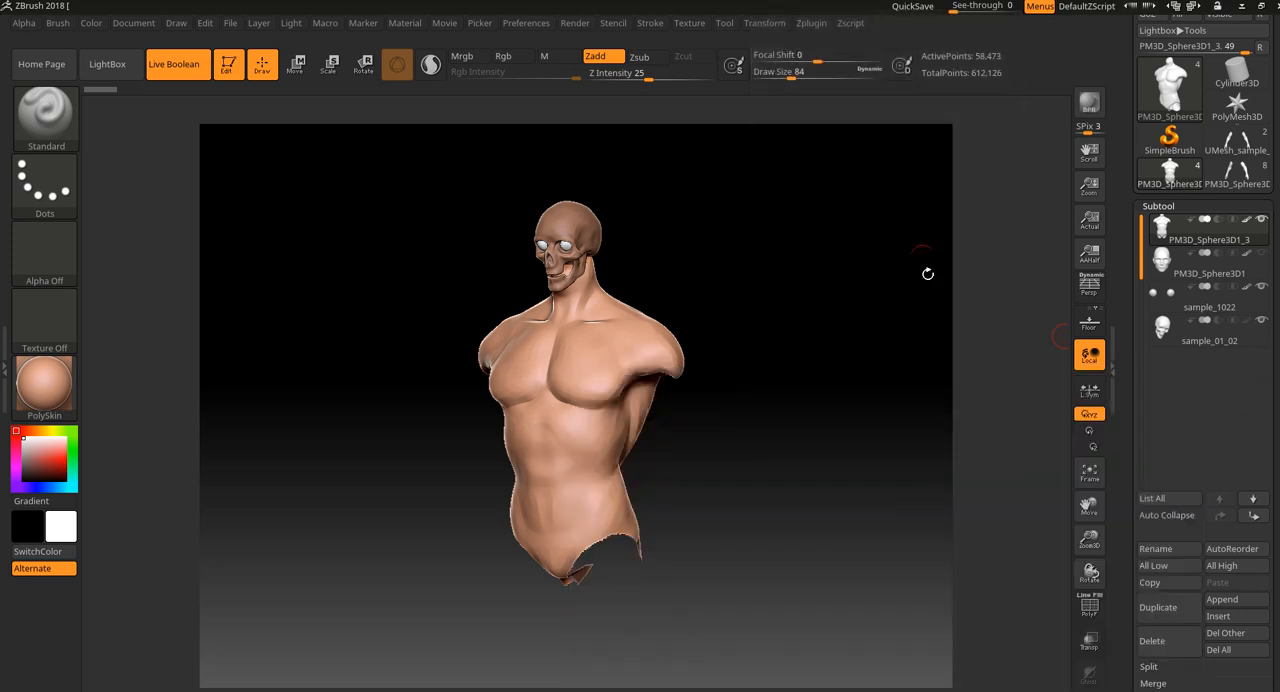
left_click(1235, 600)
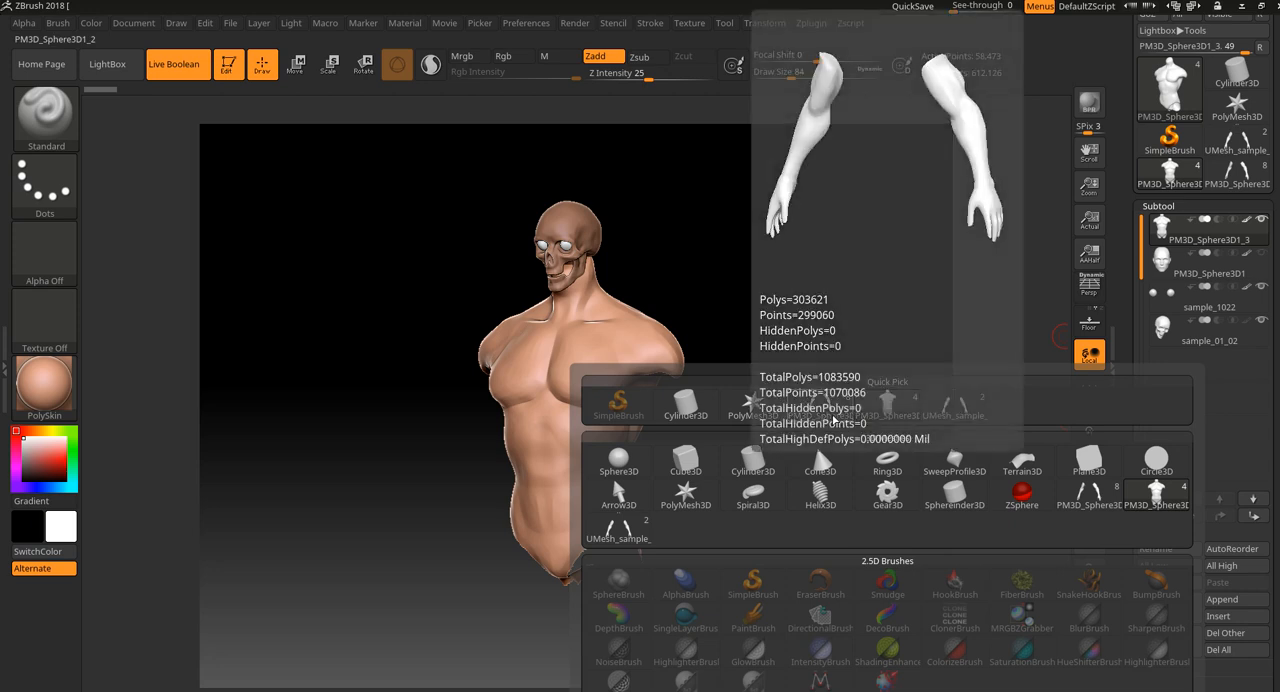
left_click(833, 418)
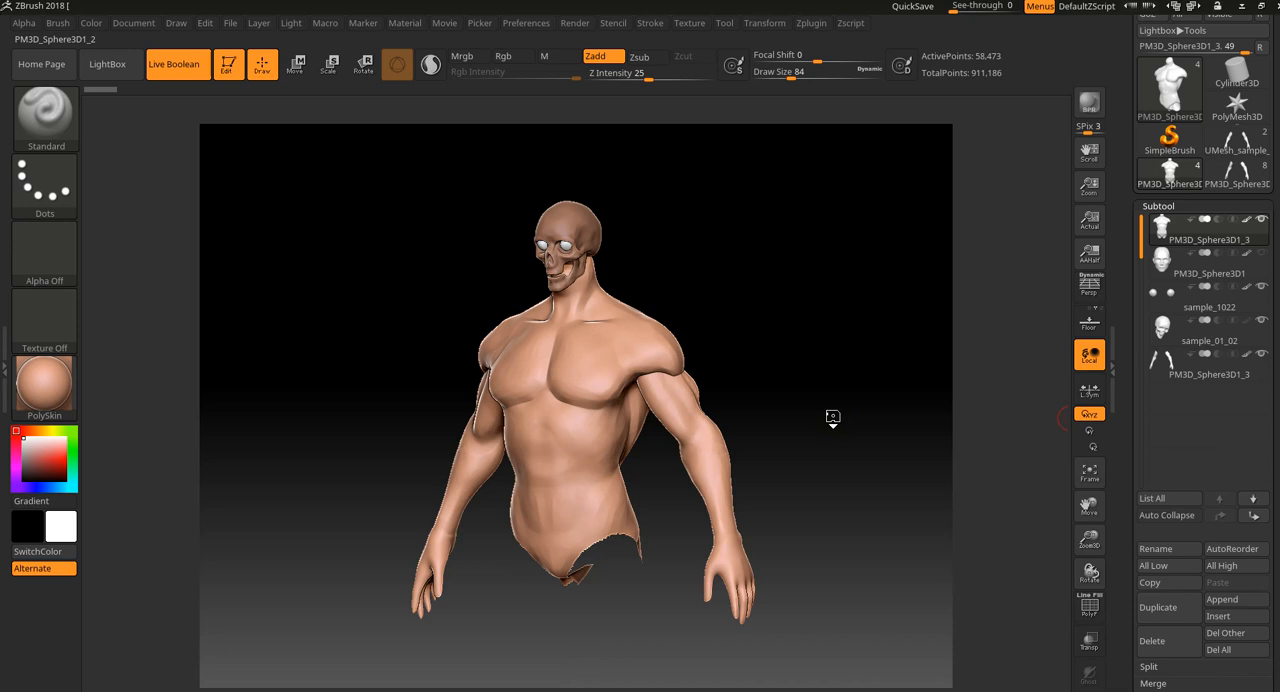
Inspect the torso with the appended arms, briefly showing the PolyFrame wireframe, and frame the model.
left_click_drag(833, 418, 780, 397)
left_click_drag(748, 520, 768, 520)
key("shift+f")
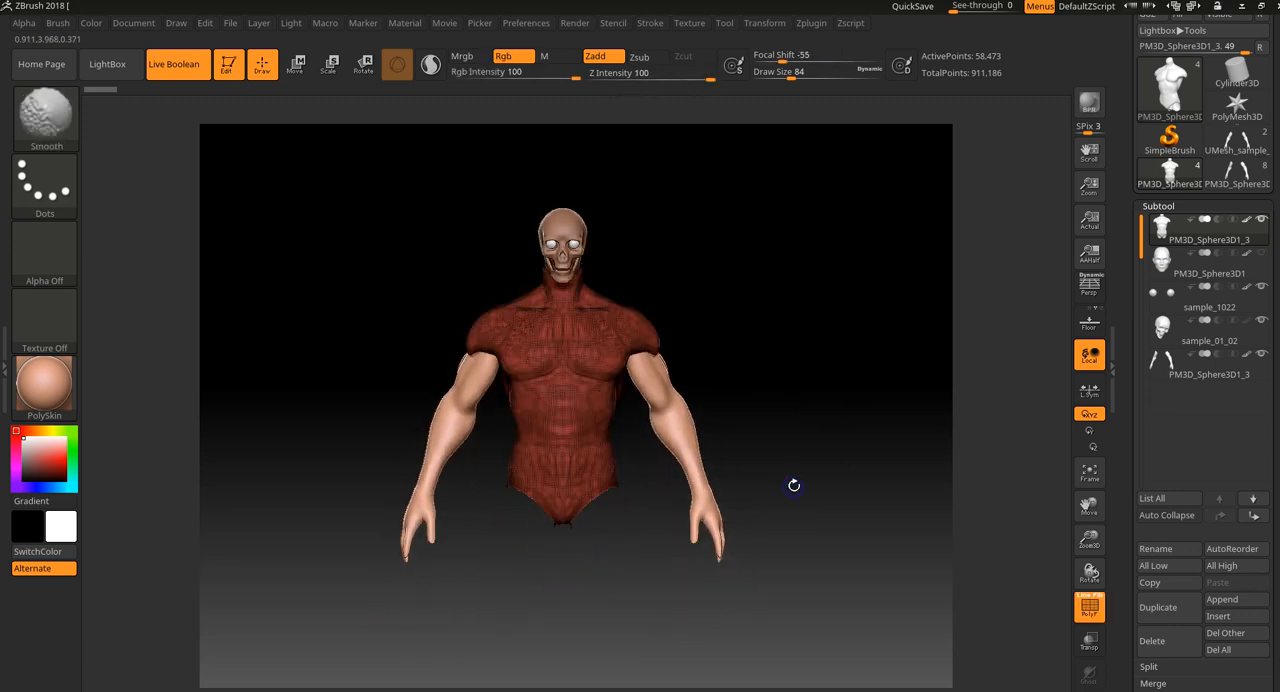
key("shift+f")
key("f")
mouse_move(872, 424)
left_mouse_down()
mouse_move(880, 414)
mouse_move(881, 441)
mouse_move(886, 400)
left_mouse_up()
key("f")
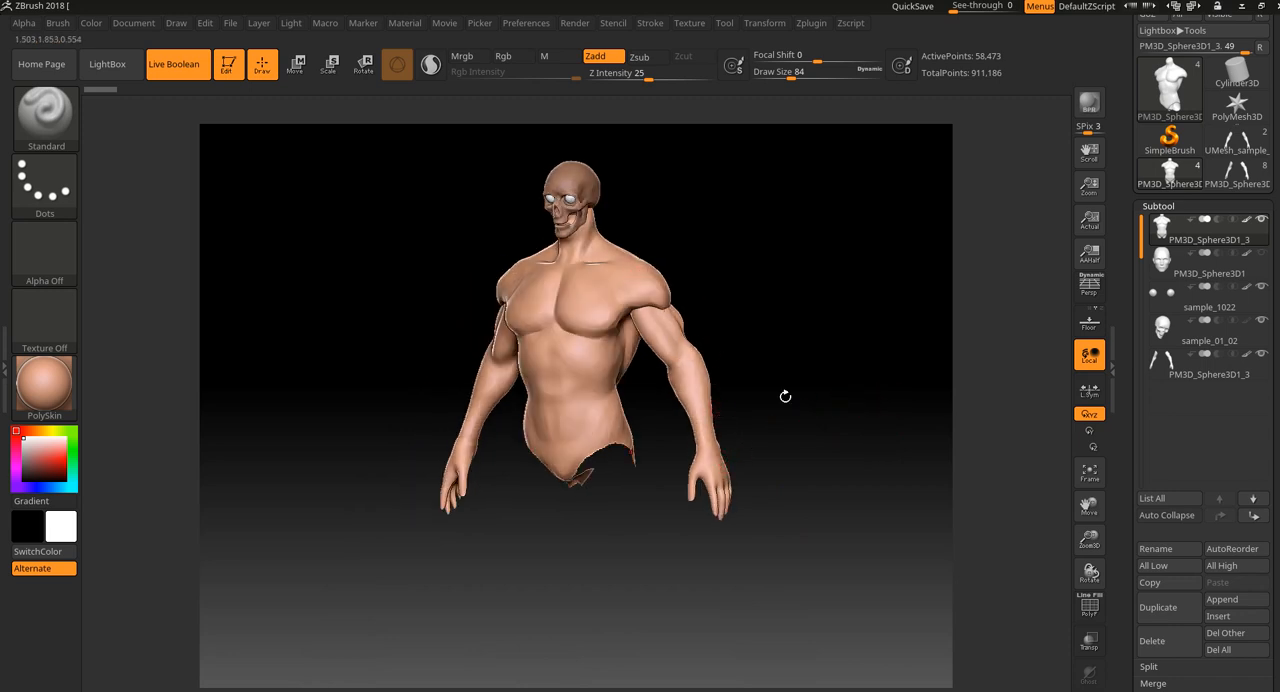
Move the appended arms subtool directly below the torso in the subtool order, and select the torso subtool.
left_click(1225, 368)
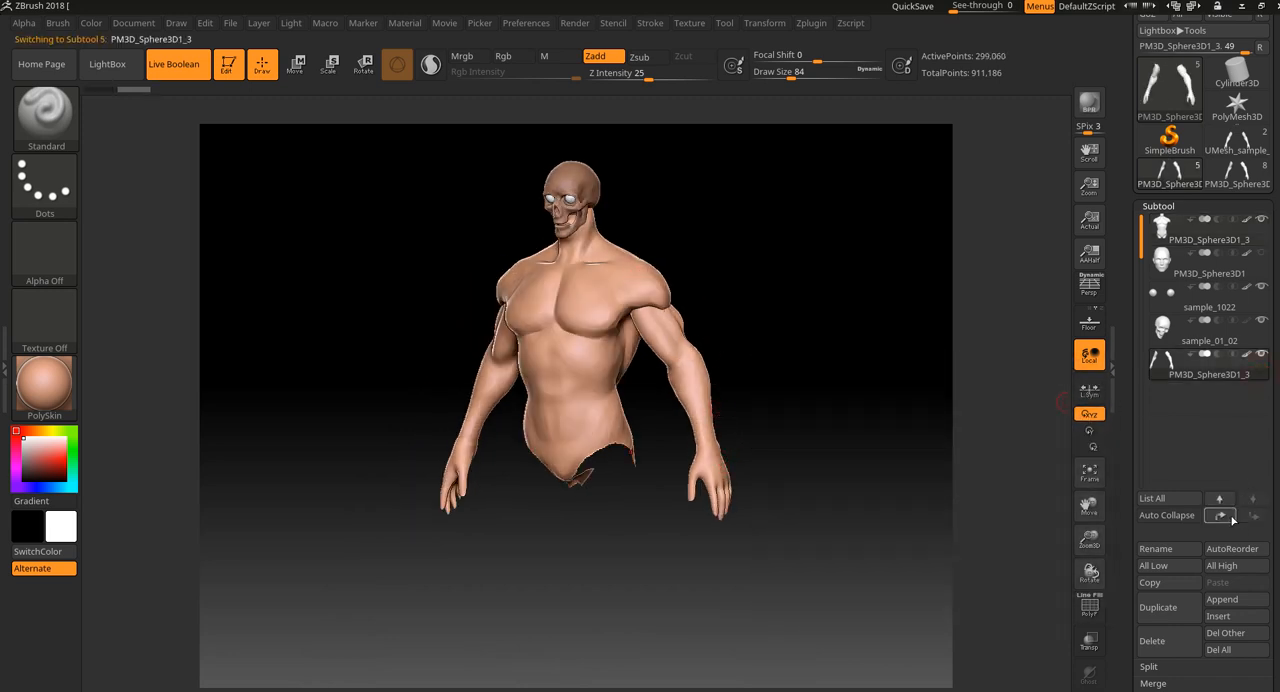
left_click(1230, 517, "shift")
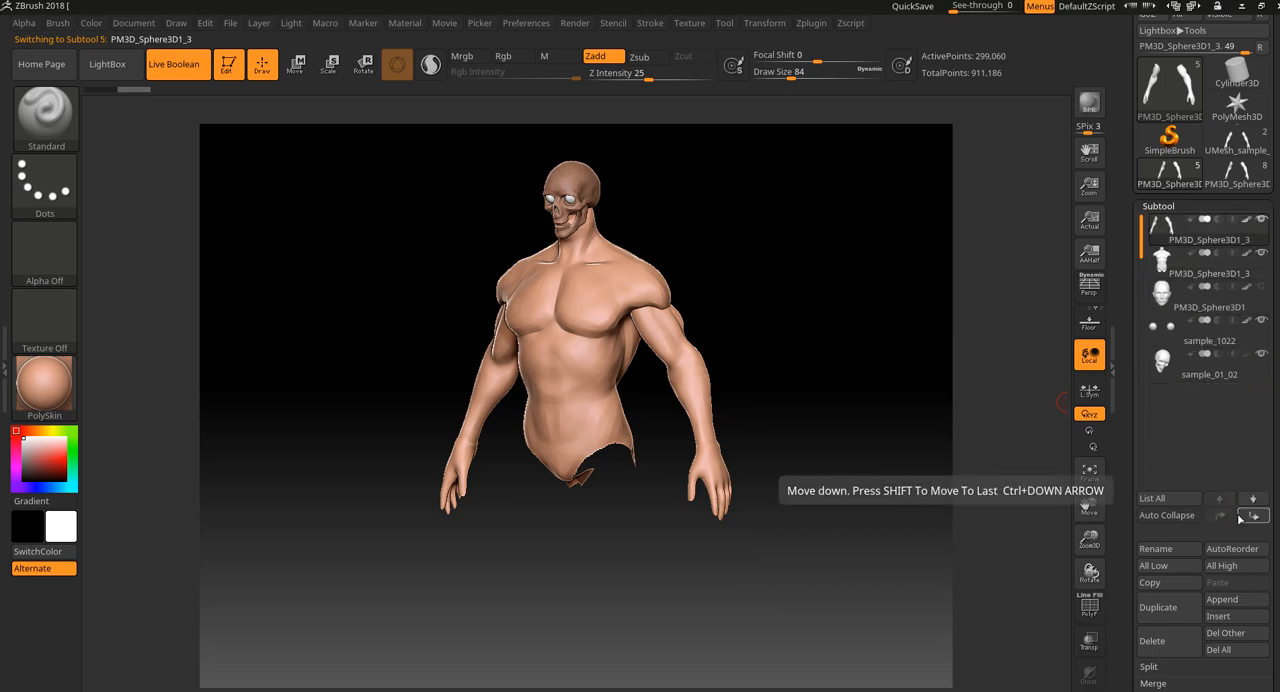
left_click(1242, 516)
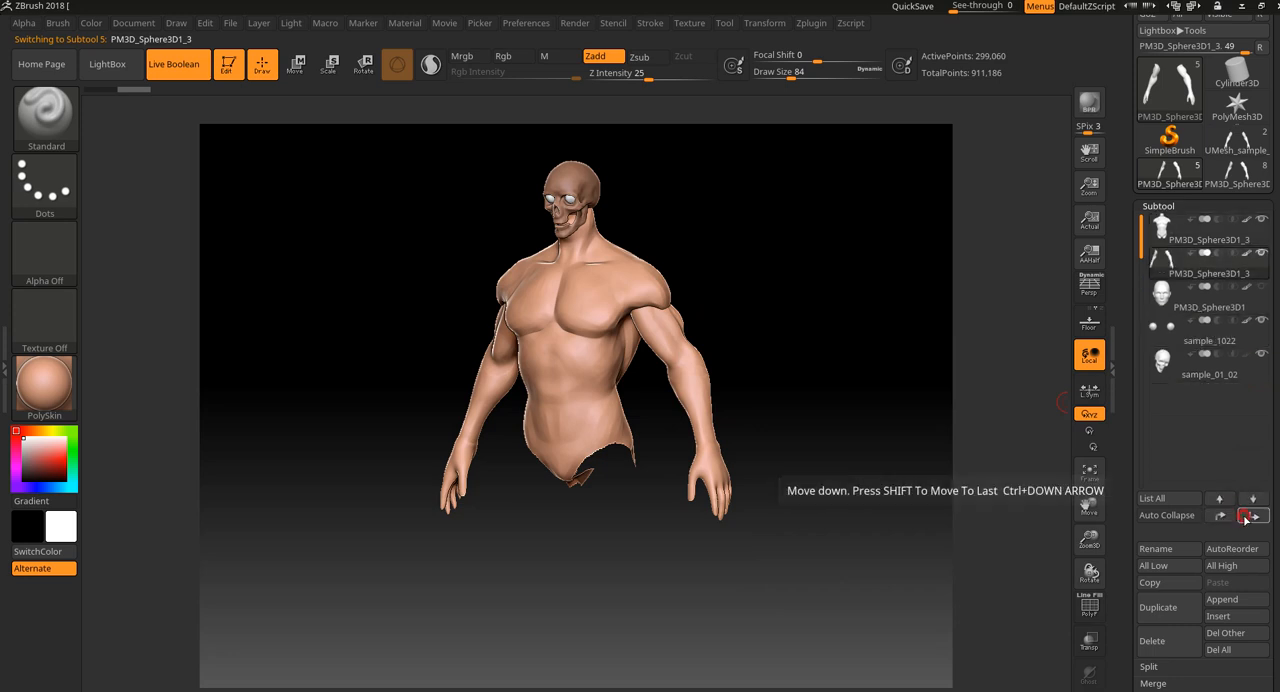
left_click(1208, 238)
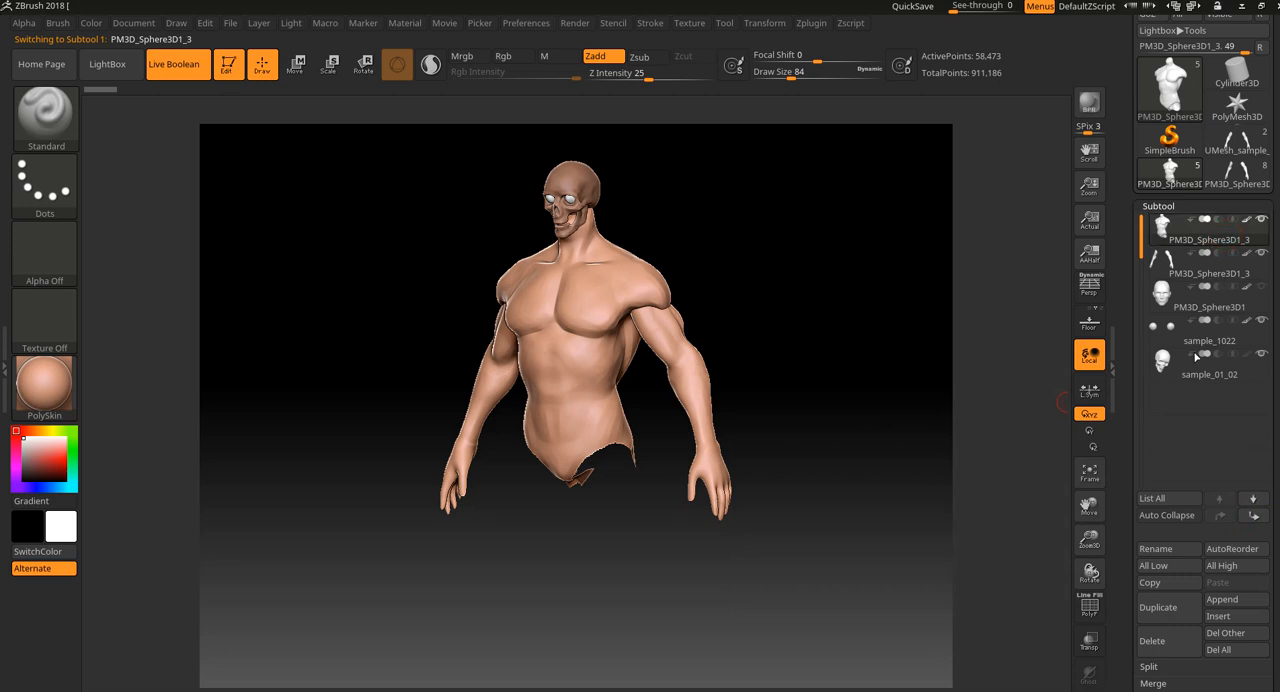
scroll(1242, 562, "down", 3)
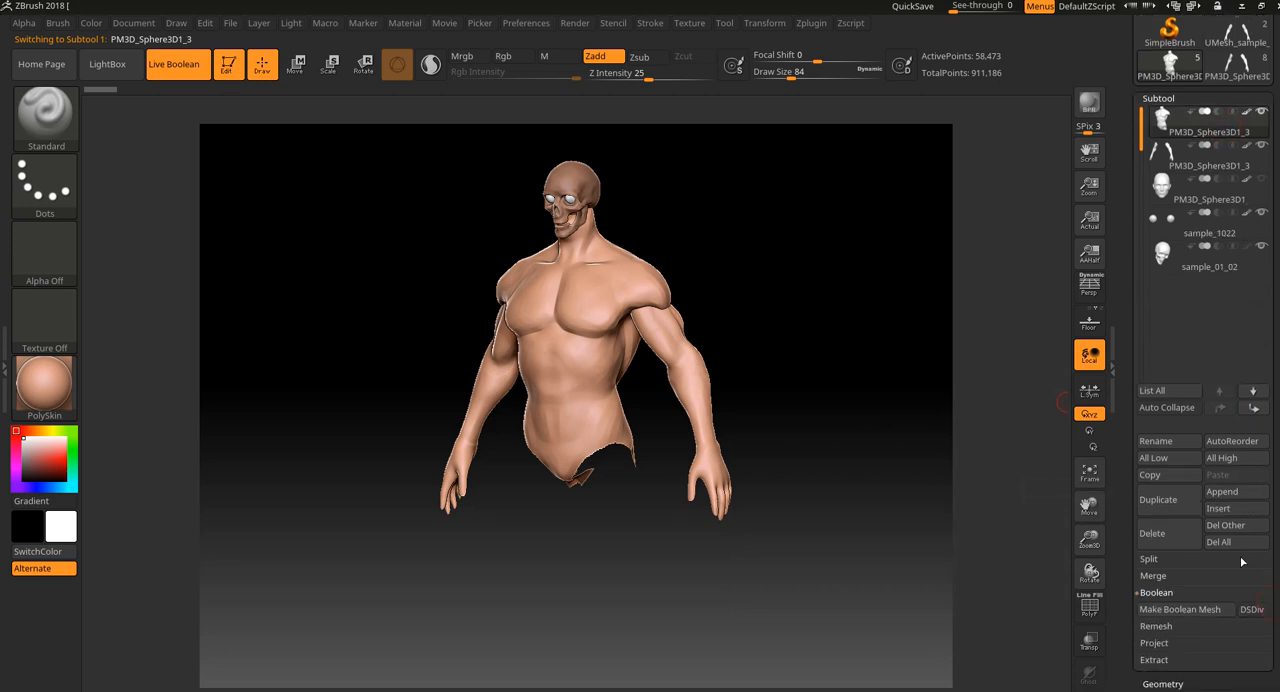
Try to merge the torso subtool down with the arms subtool directly below it.
left_click(1154, 577)
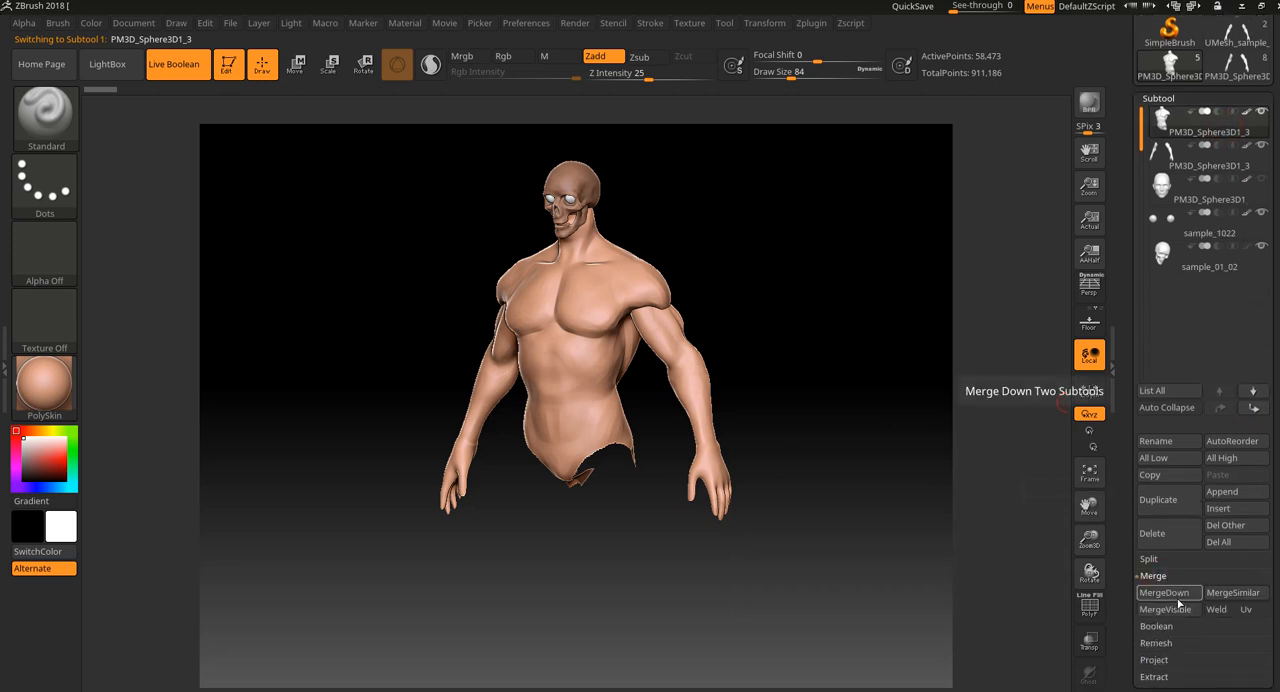
left_click(1178, 594)
left_click(1034, 629)
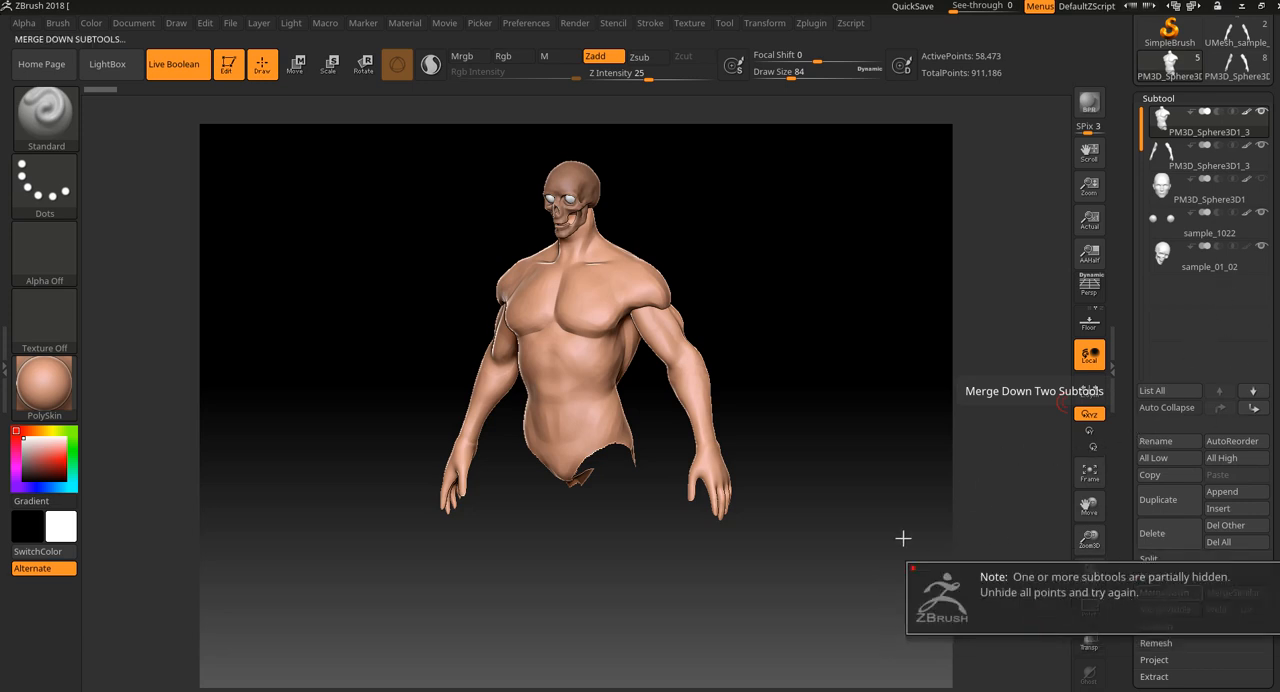
Unhide all of the torso mesh's hidden geometry and merge it down with the arms subtool.
left_click_drag(848, 506, 846, 495)
left_click(861, 457, "ctrl+shift")
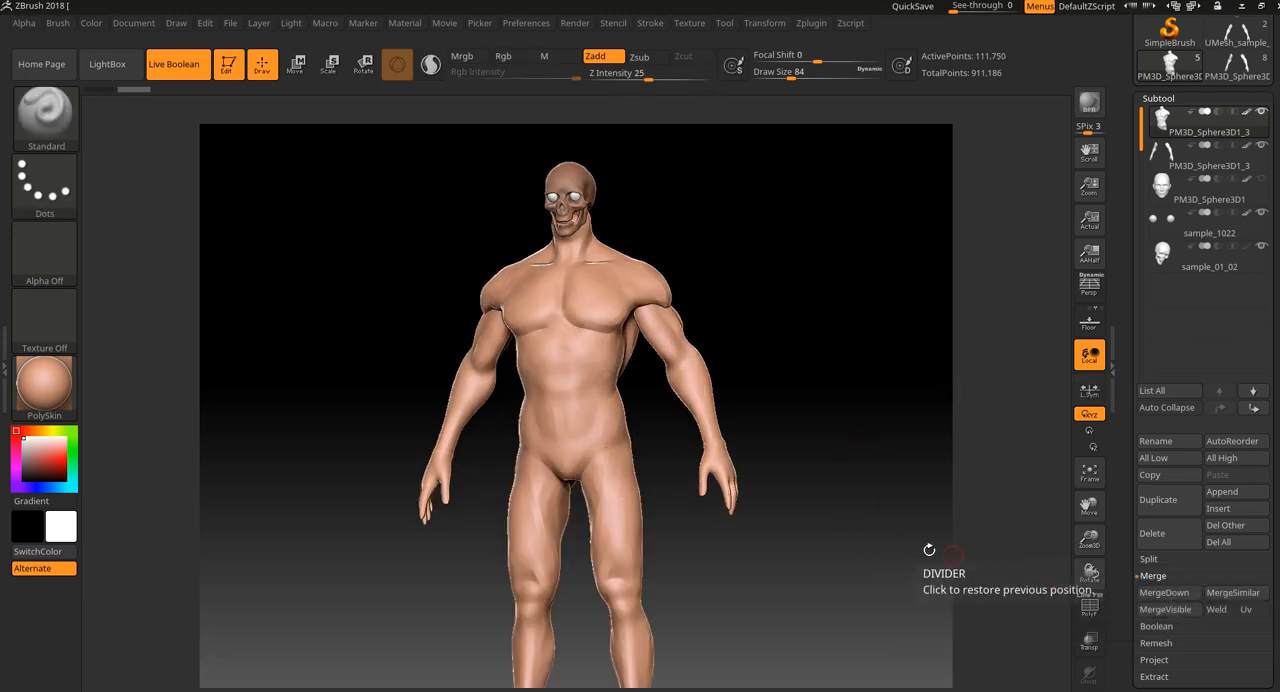
left_click(1164, 592)
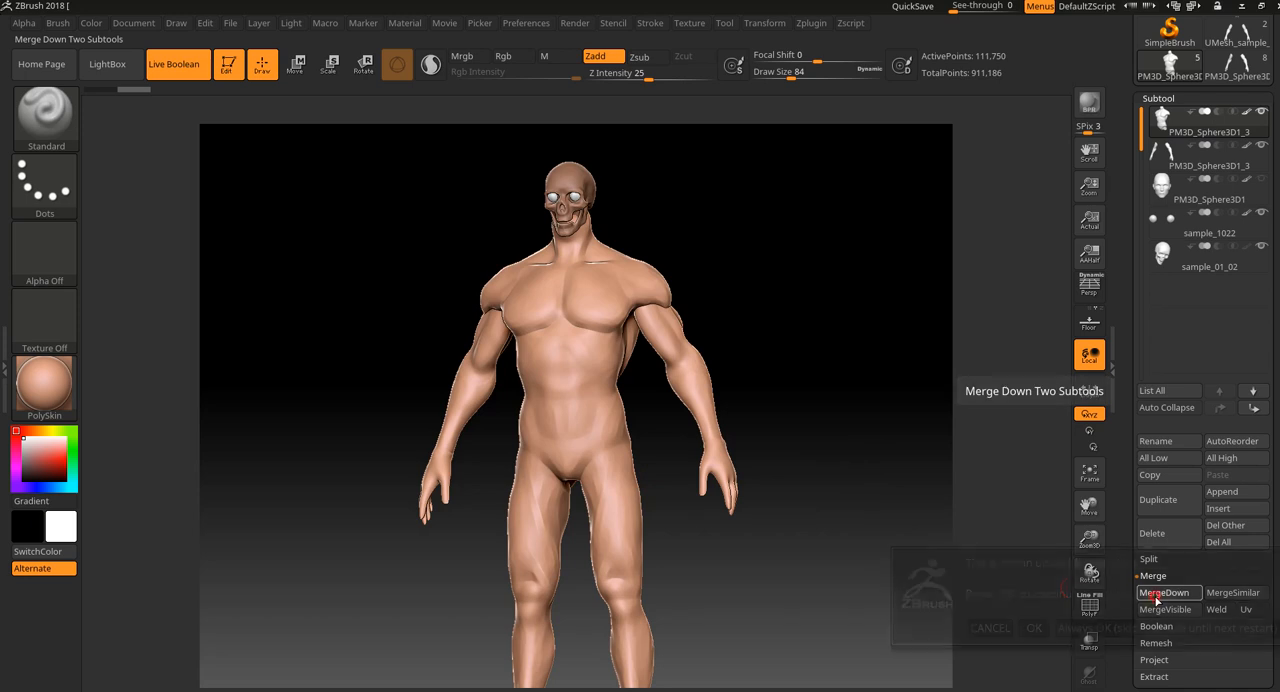
left_click(1034, 627)
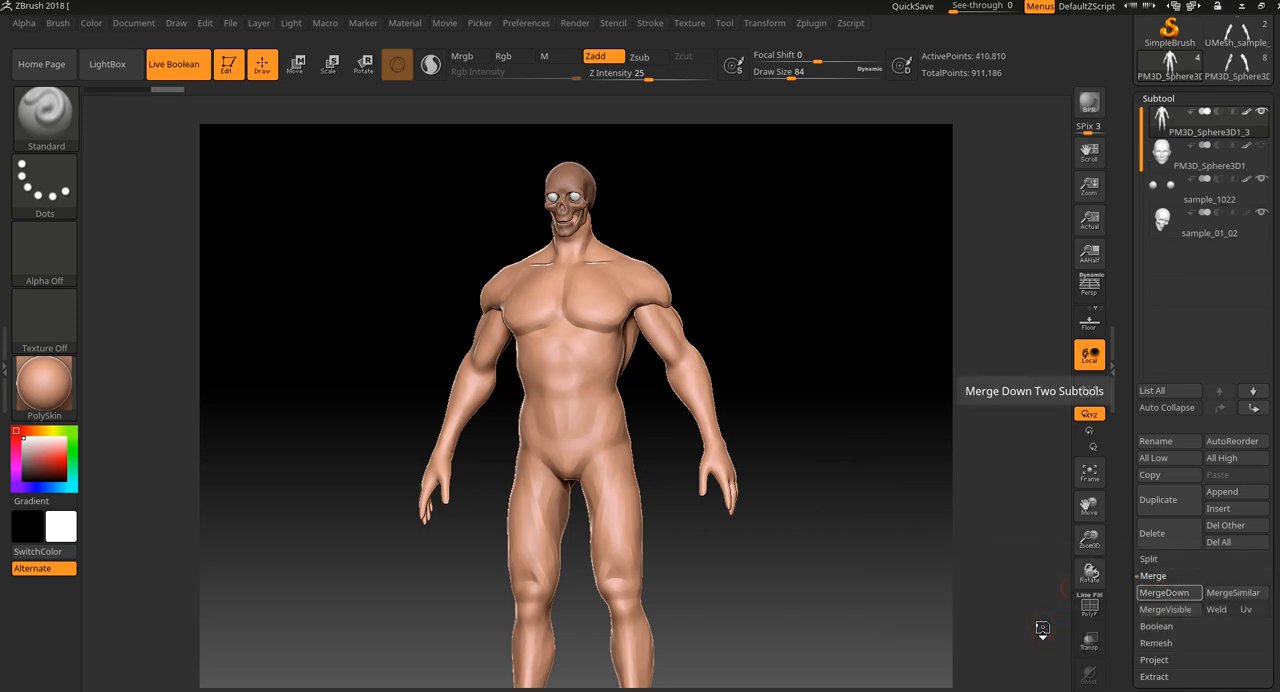
Hide the sample_1022 eyes and sample_01_02 skull subtools, and DynaMesh the merged body at resolution 304.
left_click(1262, 212)
left_click_drag(883, 323, 900, 263)
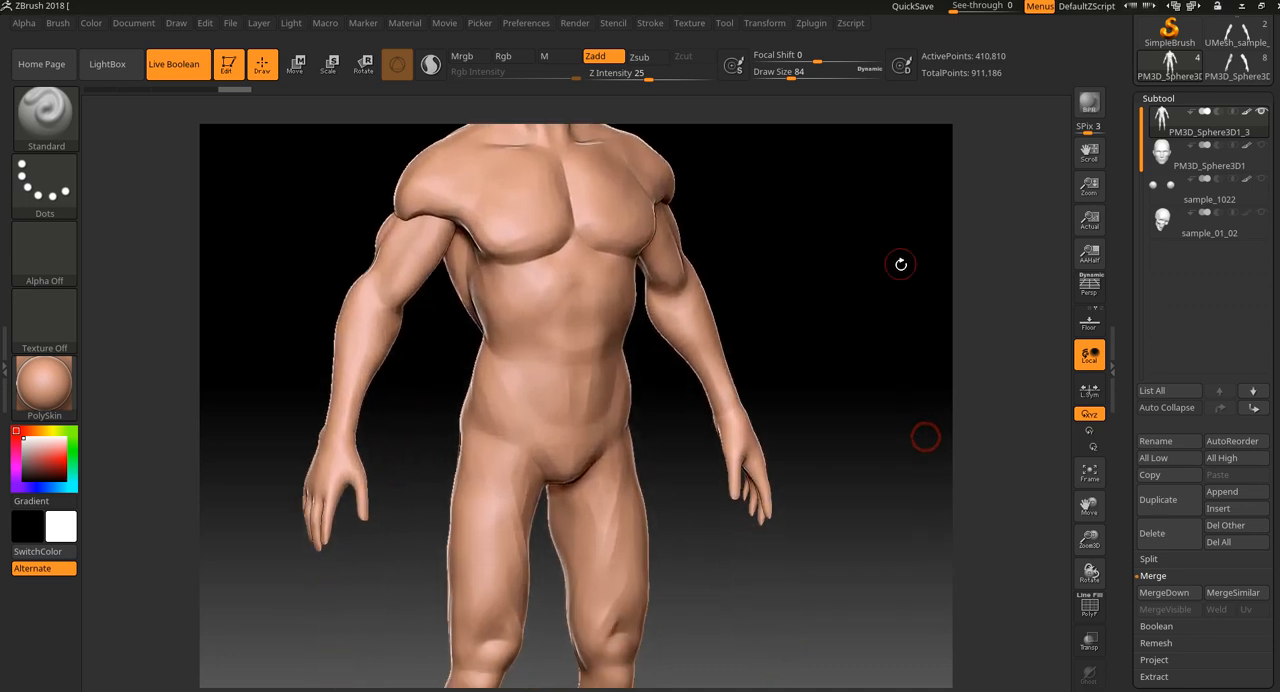
left_click_drag(1273, 590, 1272, 484)
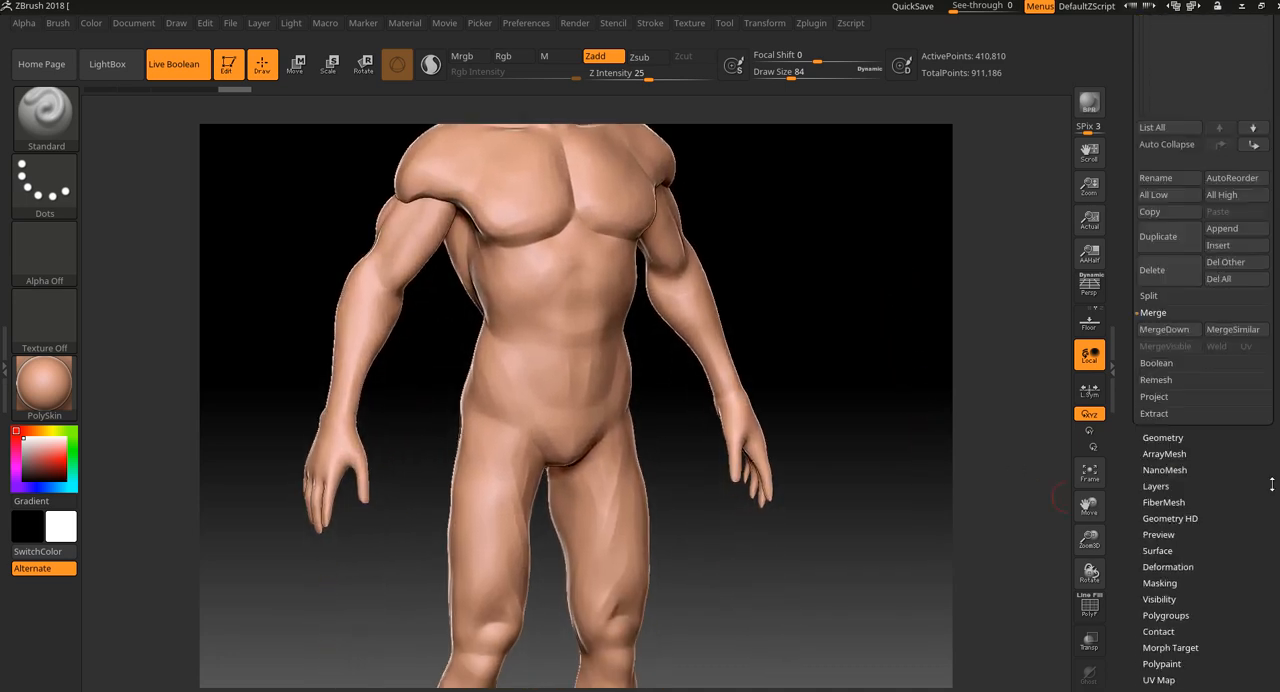
left_click(1164, 438)
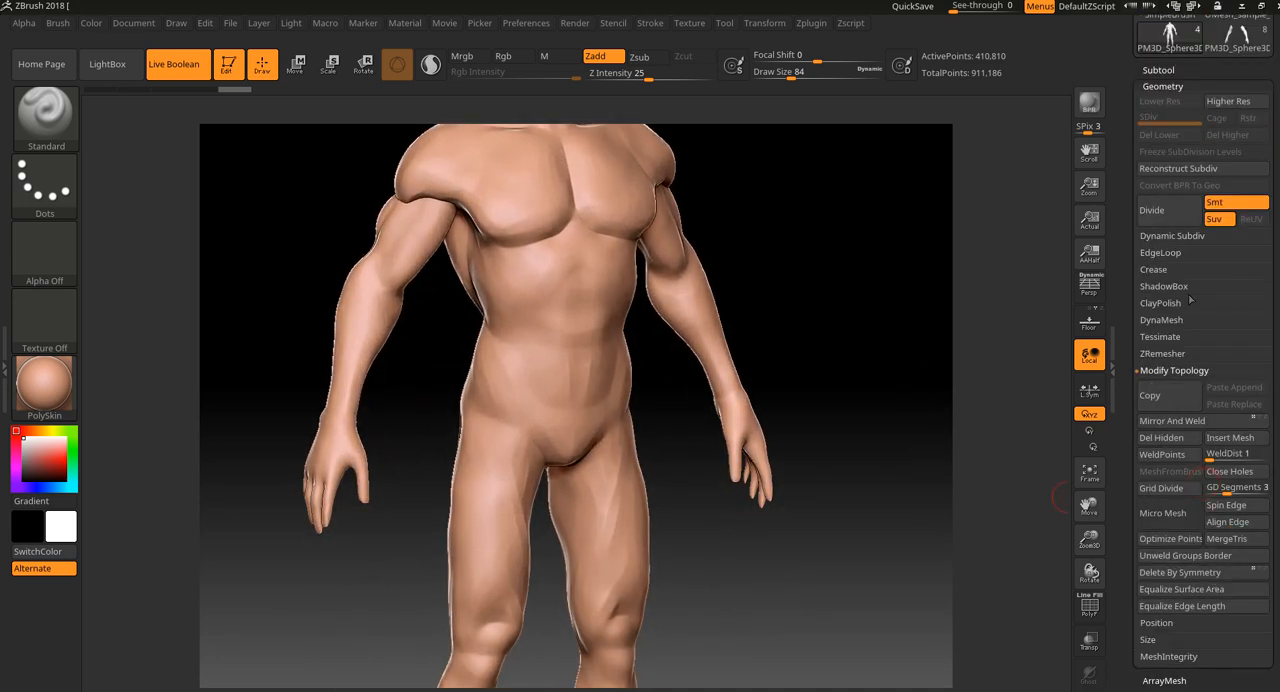
left_click(1163, 320)
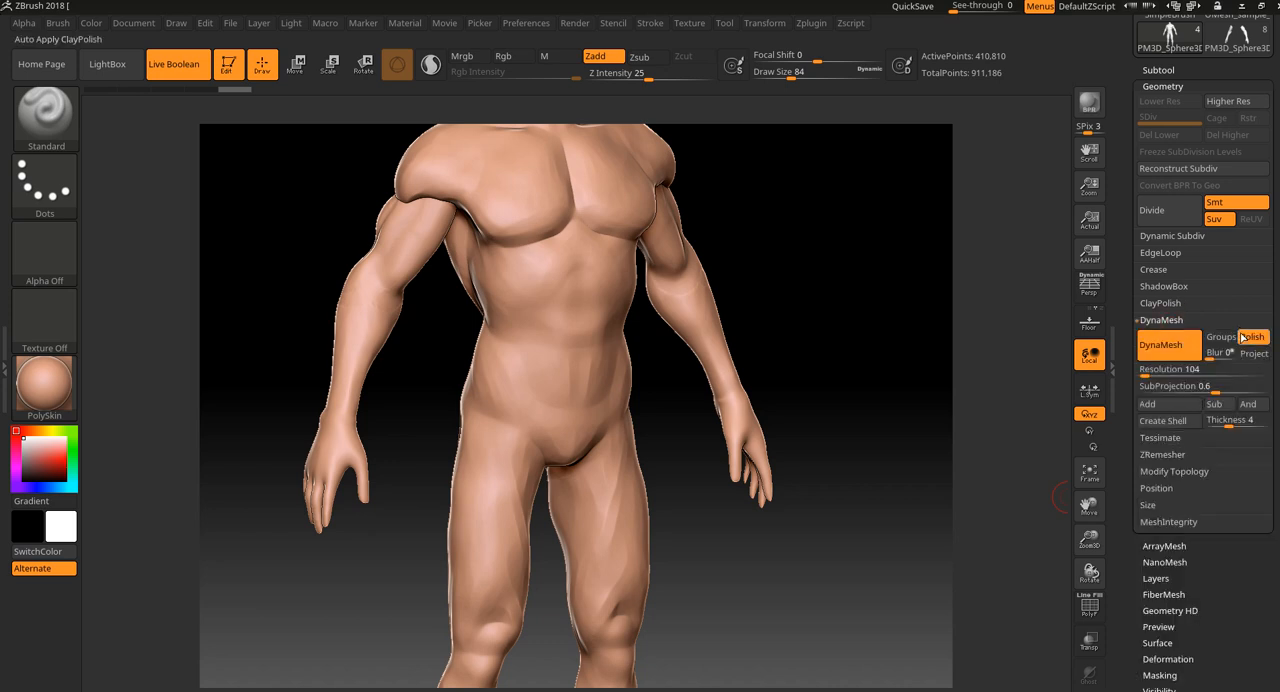
left_click(1154, 373)
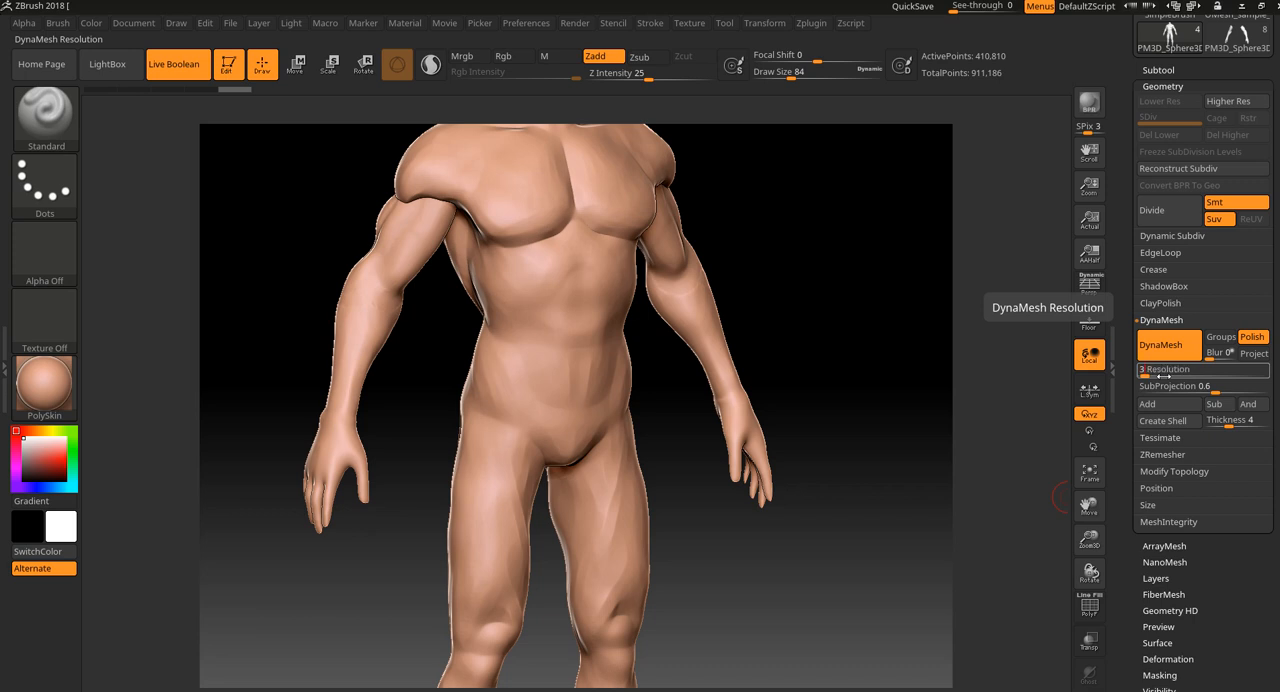
left_click_drag(829, 317, 867, 279, "shift")
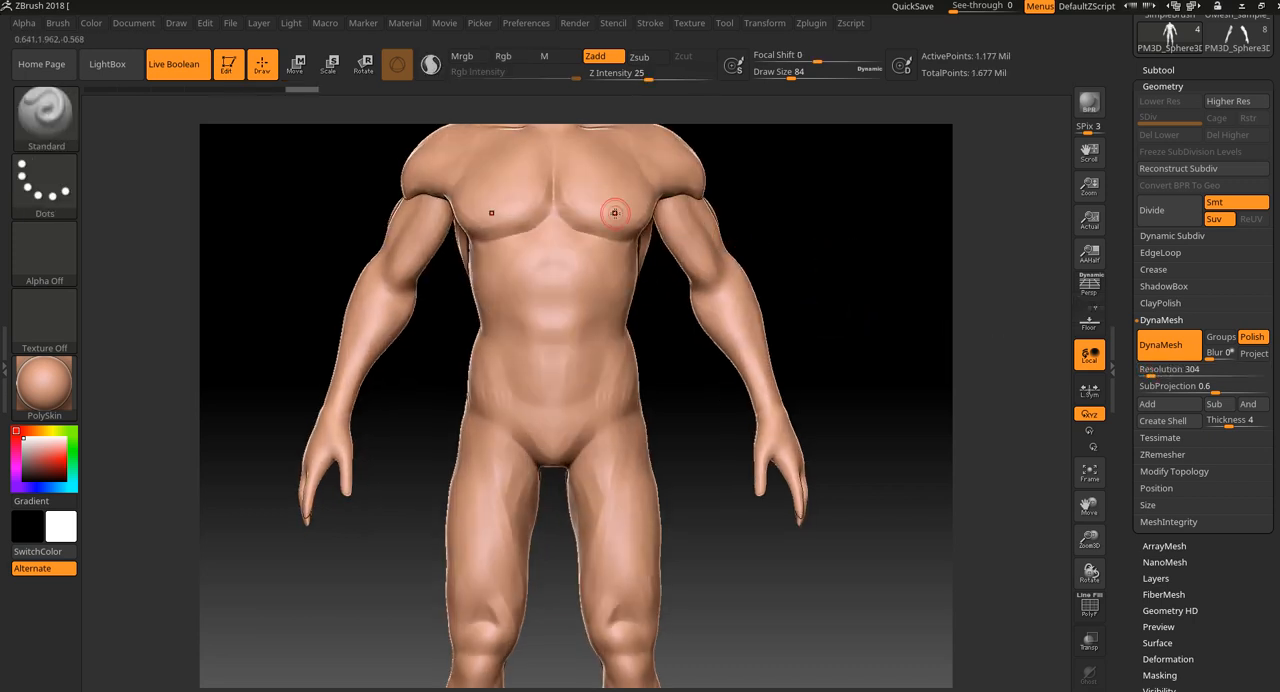
Examine the remeshed body from the front and side, checking the joins between the shoulders and arms and the overall proportions.
mouse_move(817, 260)
left_mouse_down()
mouse_move(808, 340)
mouse_move(646, 292)
left_mouse_up()
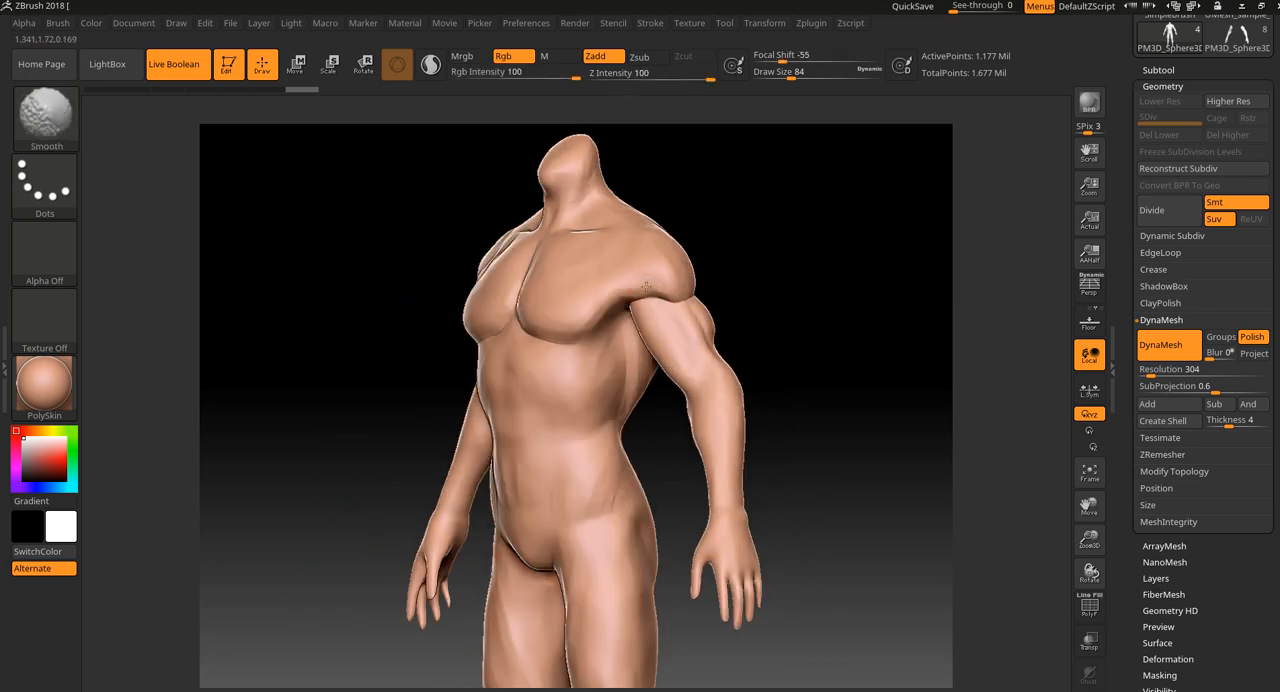
mouse_move(871, 314)
left_mouse_down()
mouse_move(856, 336)
mouse_move(790, 346)
mouse_move(723, 321)
left_mouse_up()
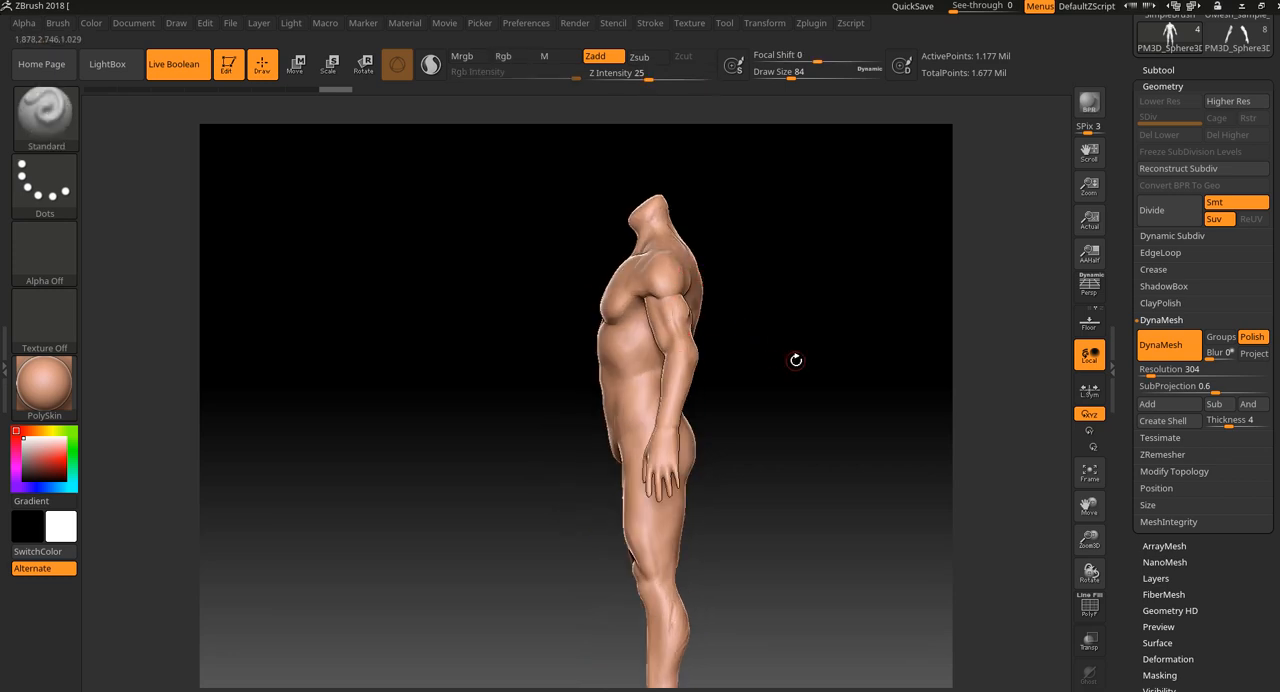
left_click_drag(790, 419, 829, 364)
left_click_drag(829, 364, 897, 383, "alt")
left_click_drag(863, 332, 882, 468, "alt")
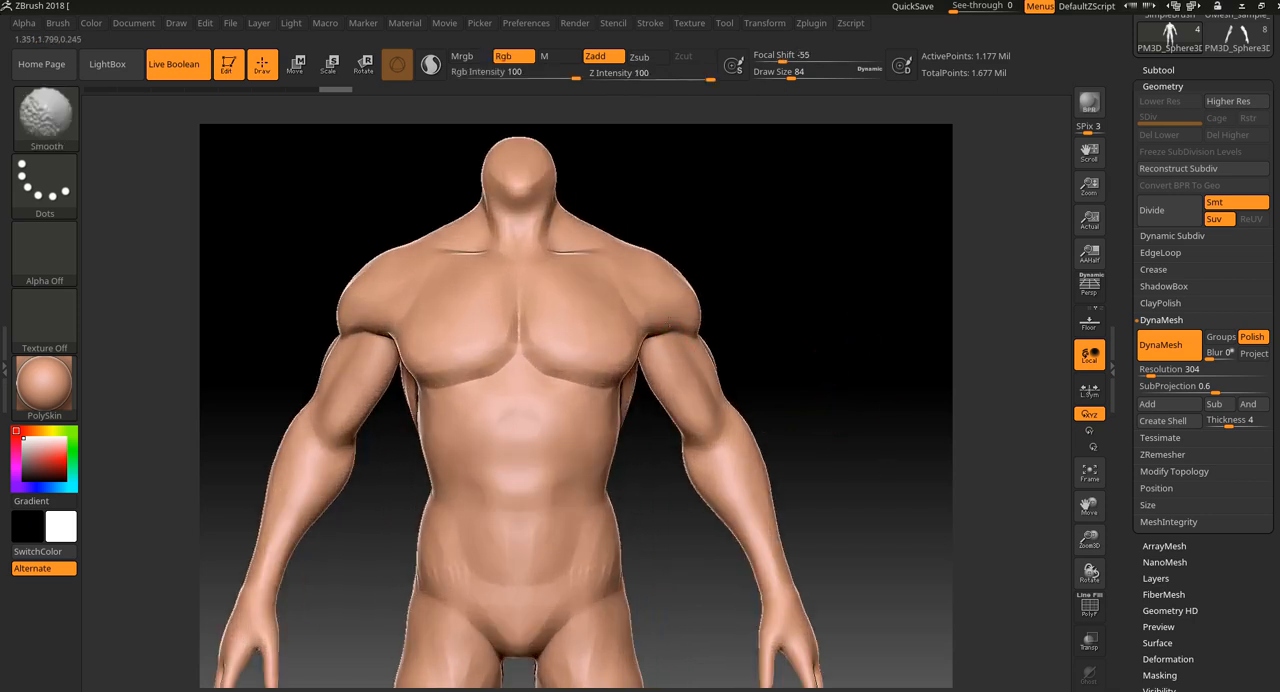
mouse_move(684, 322)
left_mouse_down("alt")
mouse_move(780, 306)
mouse_move(807, 320)
left_mouse_up("alt")
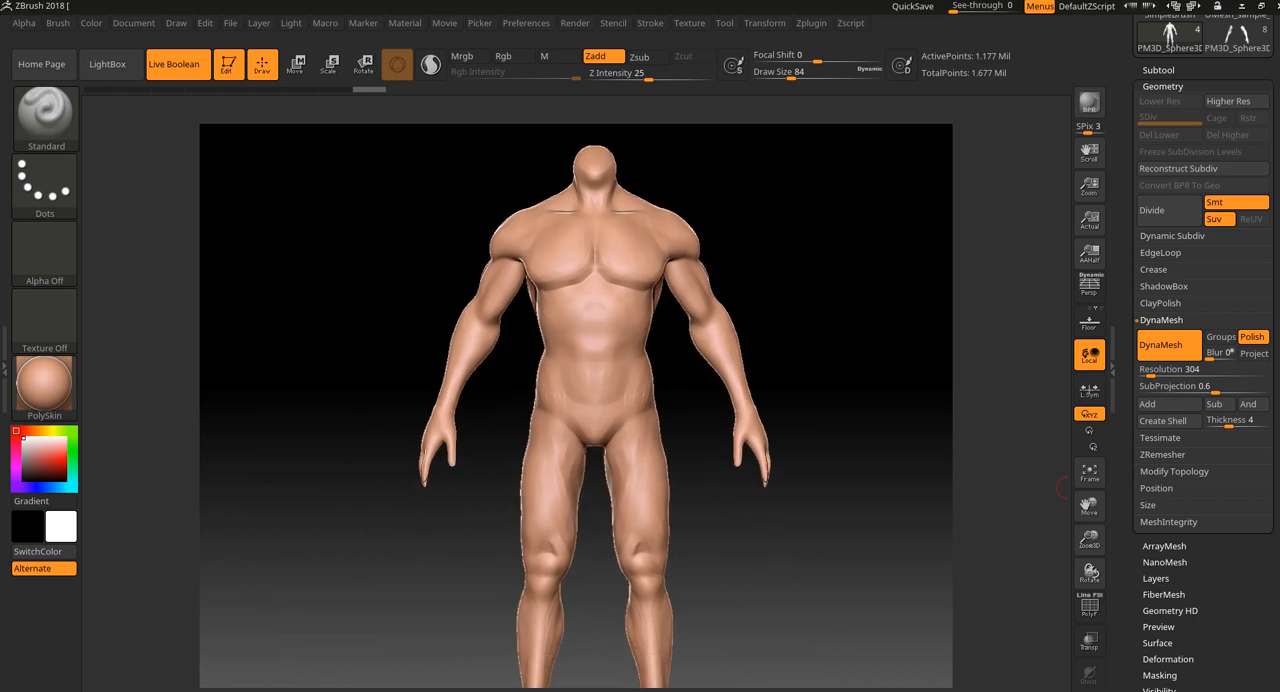
left_click_drag(897, 416, 834, 409)
left_click_drag(949, 363, 874, 408)
left_click_drag(868, 404, 917, 410)
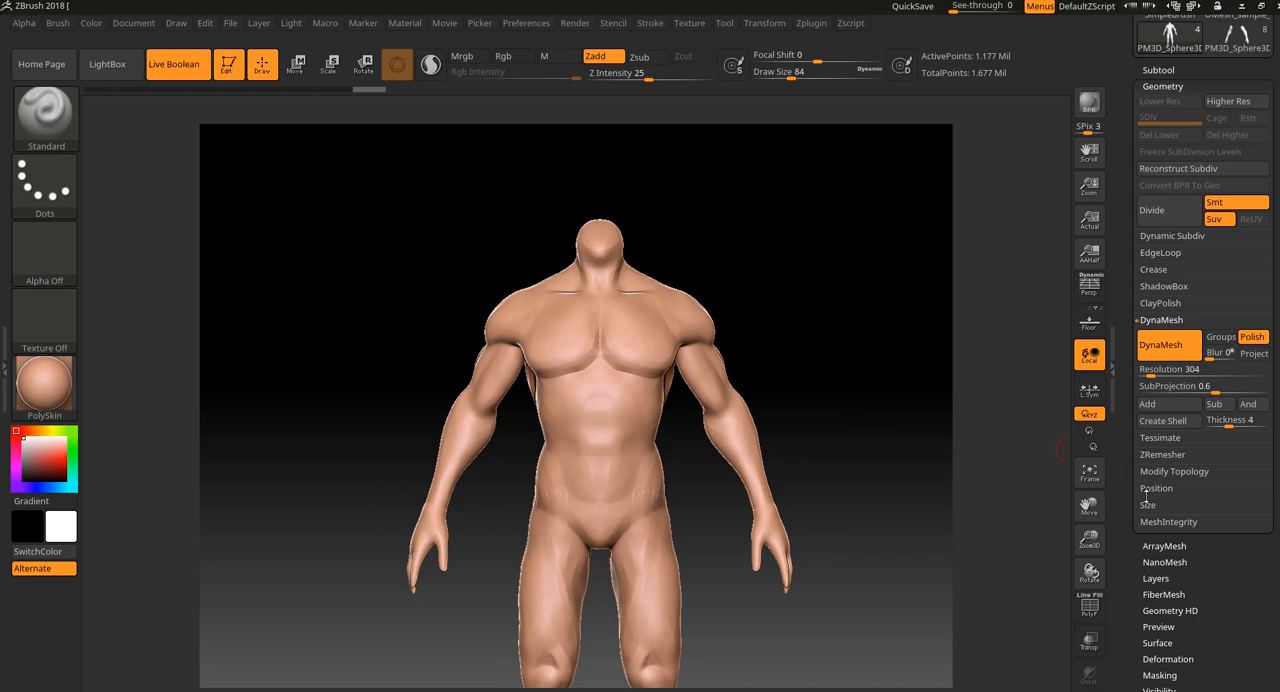
left_click_drag(876, 528, 852, 502, "alt")
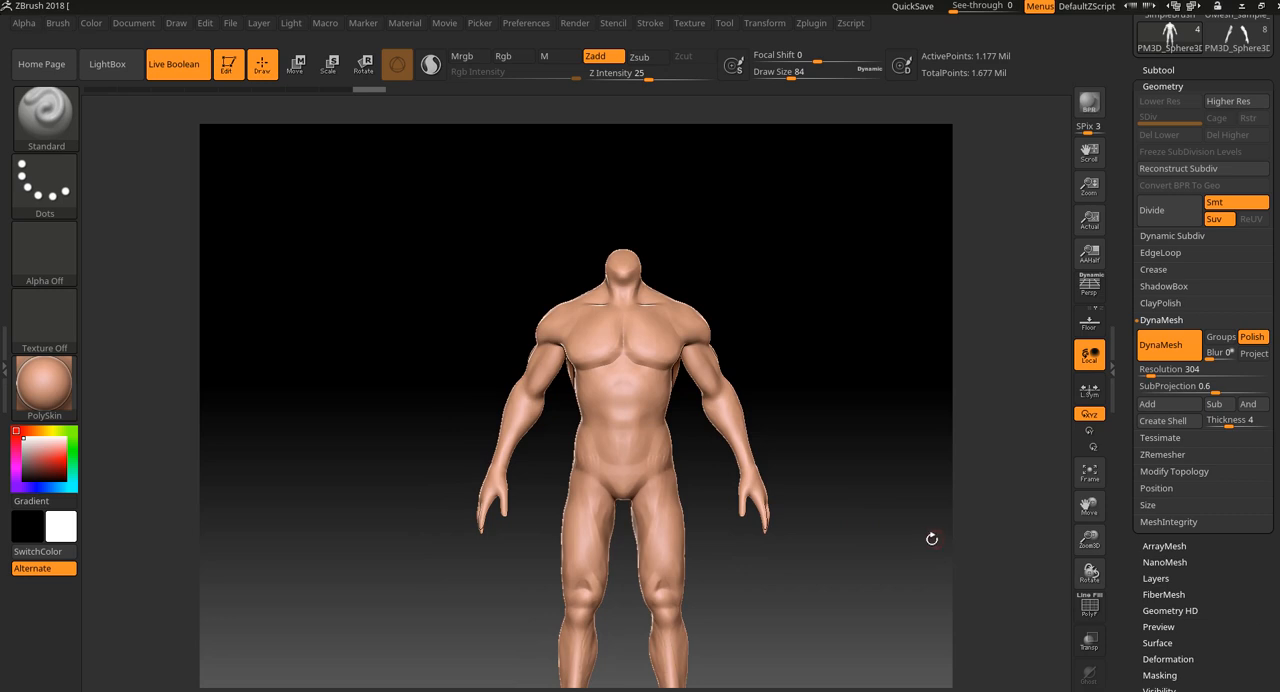
left_click_drag(931, 529, 896, 528, "alt")
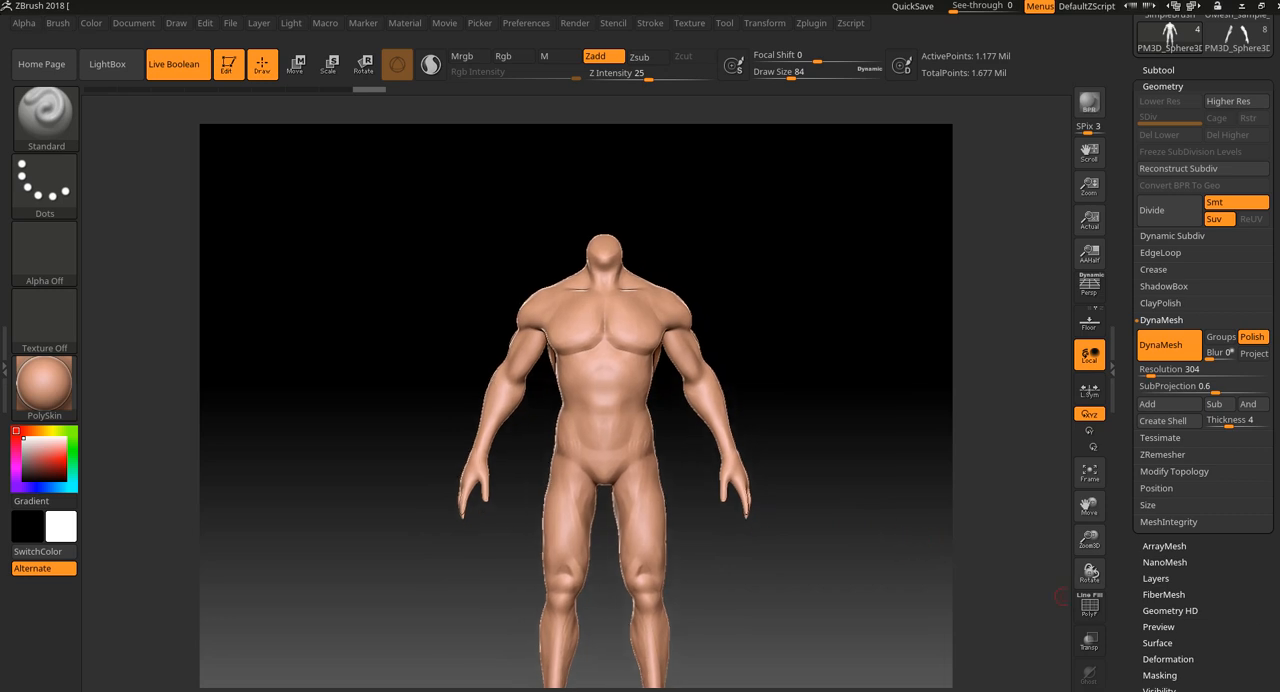